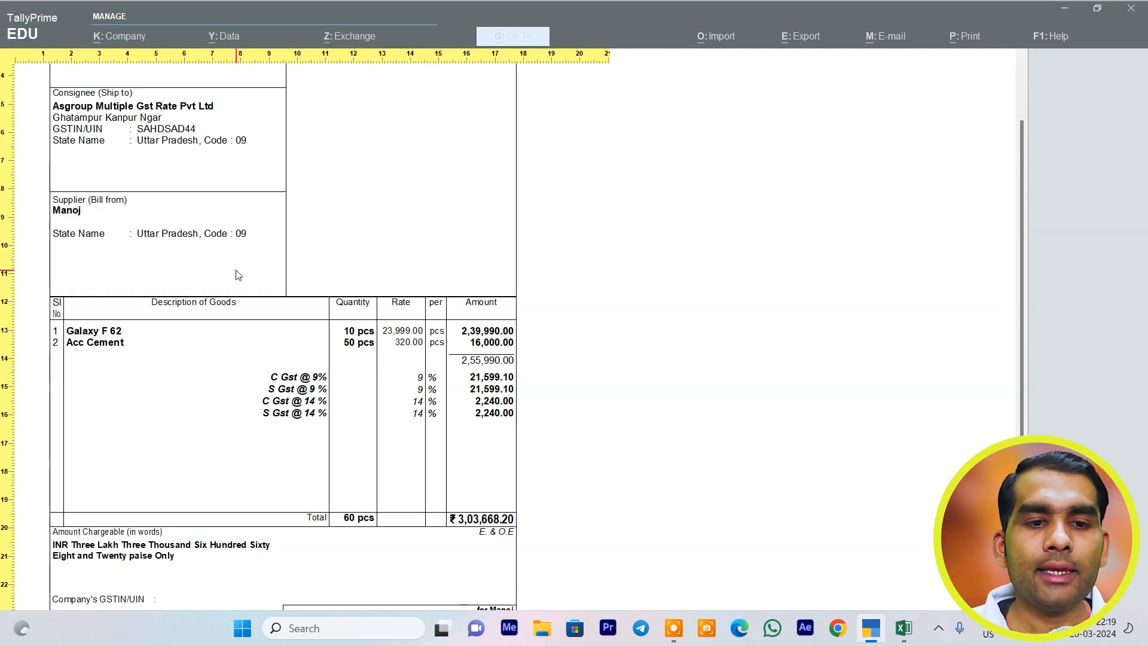
scroll(238, 275, "up", 3)
scroll(238, 275, "up", 1)
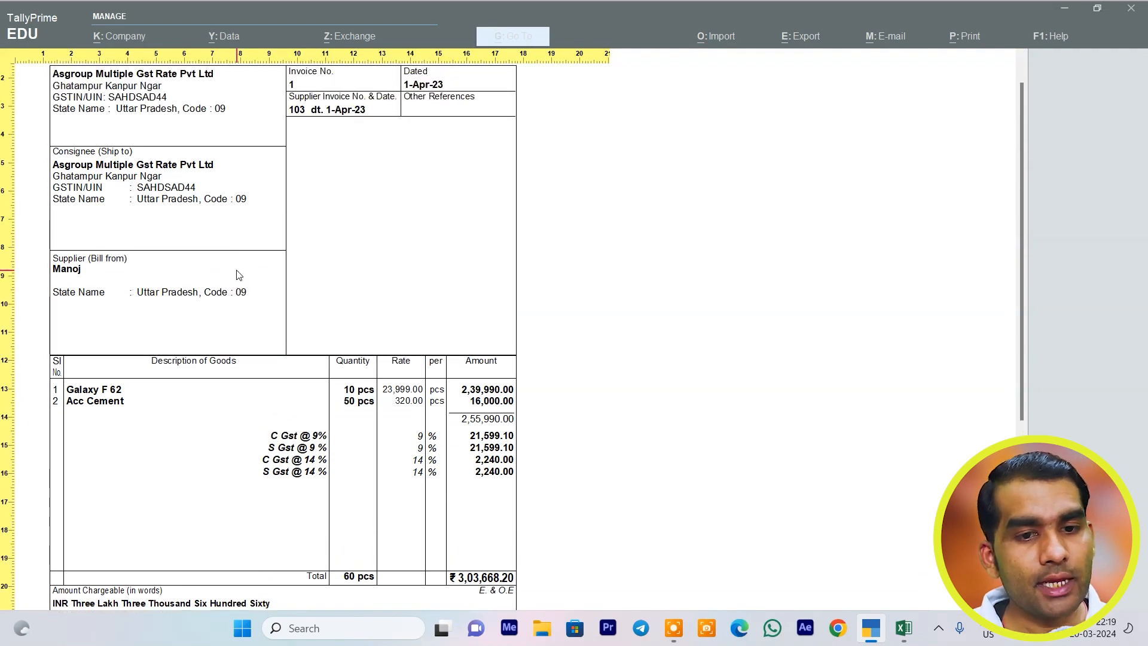
scroll(238, 275, "up", 3)
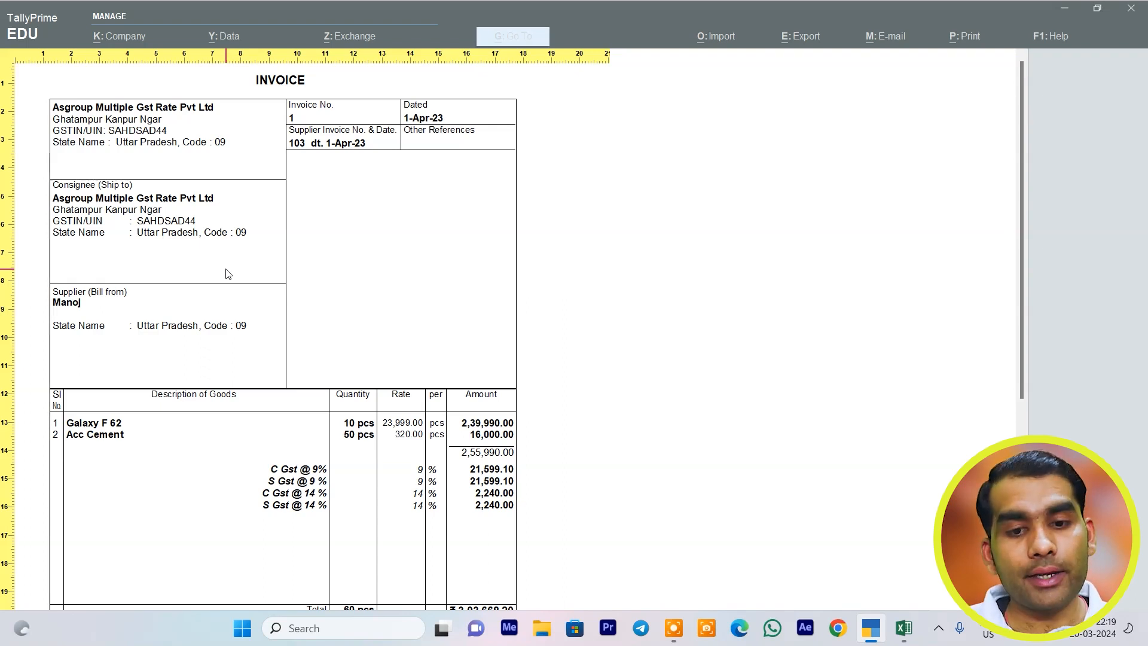
scroll(227, 273, "down", 1)
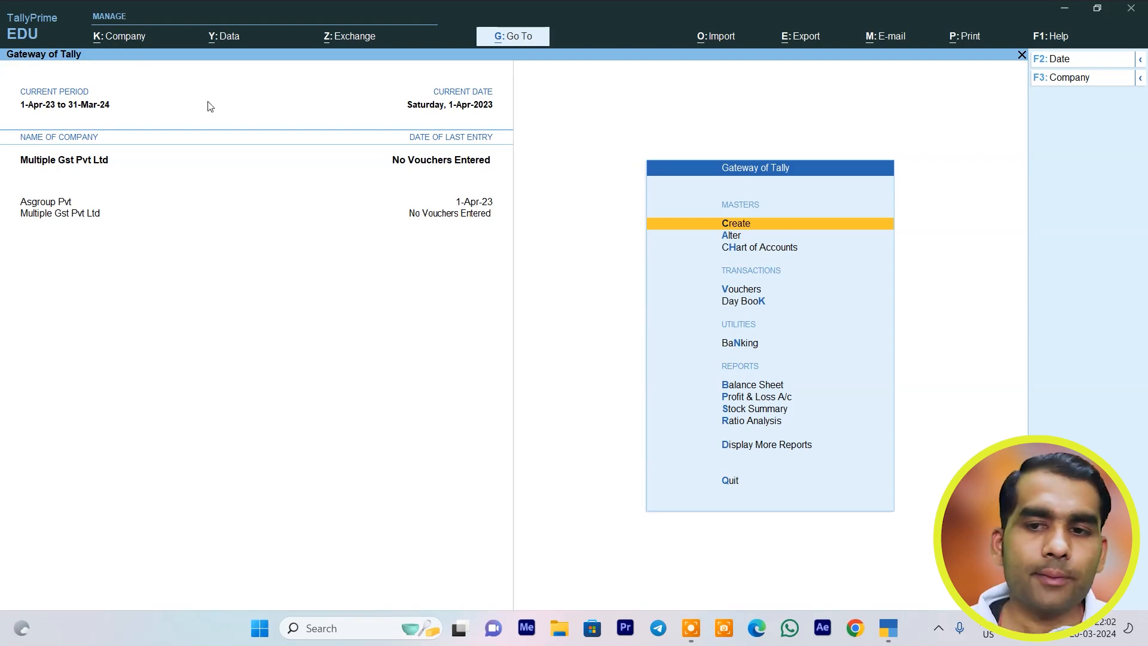
Start creating a new company and name it Asgroup Multiple Gst Rate Pvt Ltd.
left_click(1066, 84)
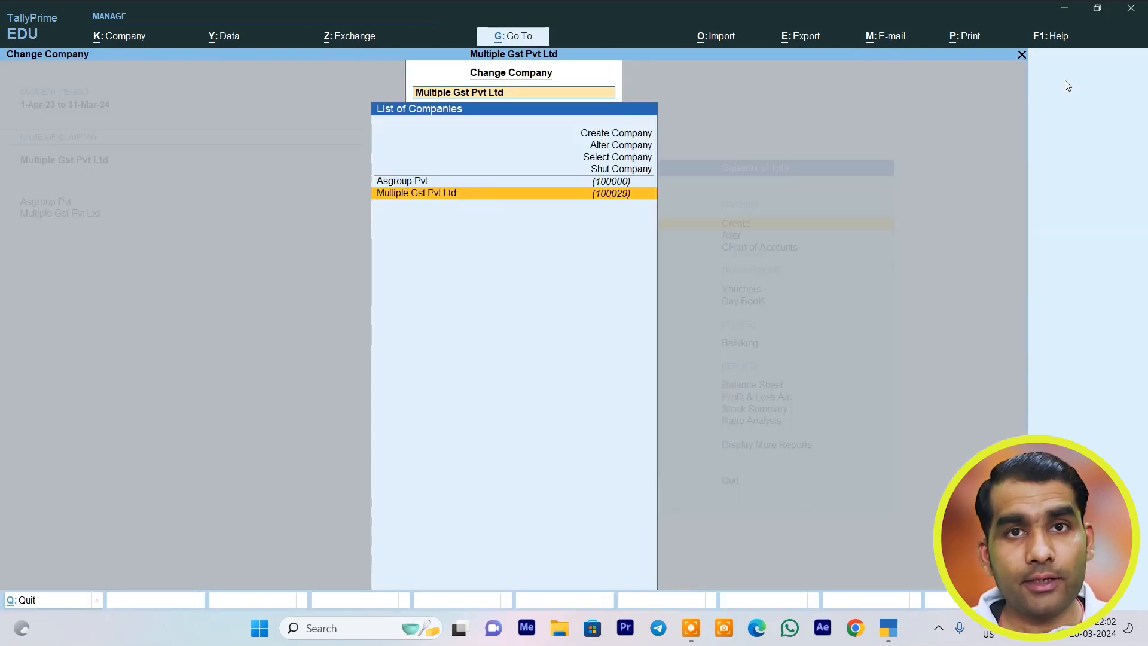
key("Up")
key("Up")
key("Up")
key("Up")
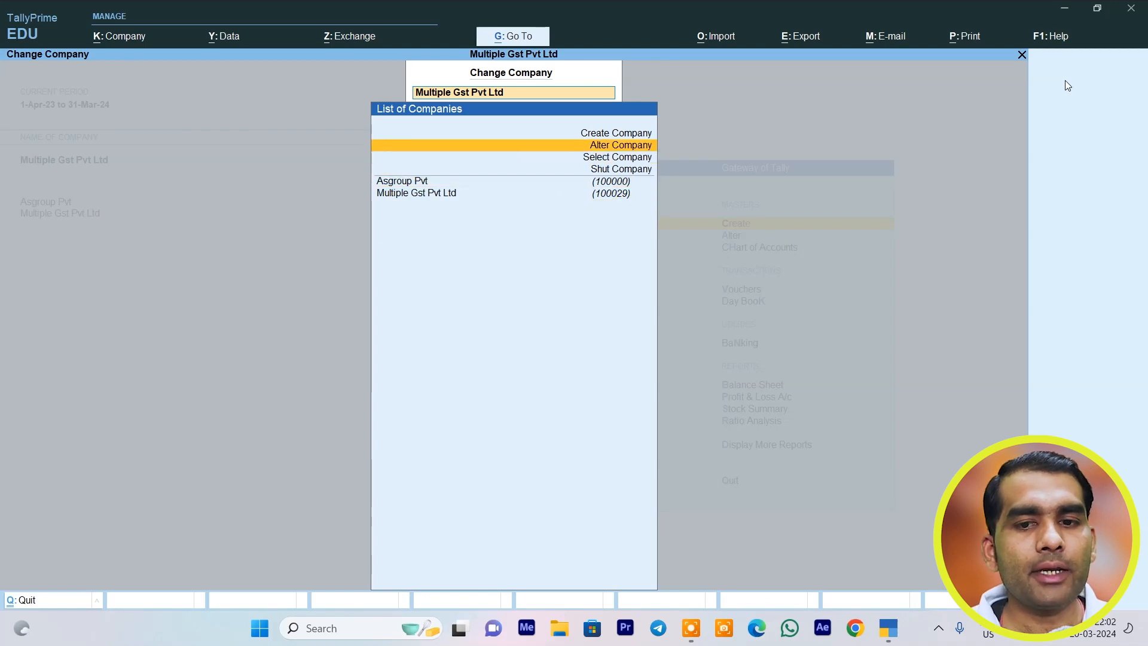
key("Up")
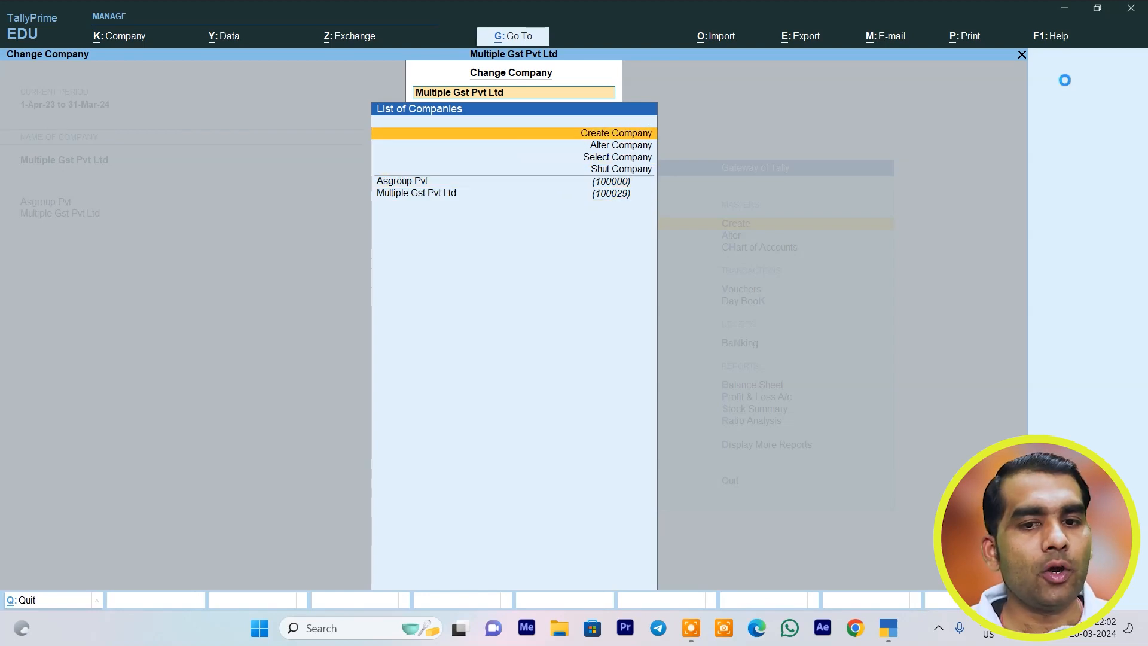
key("Return")
type("Asgroup")
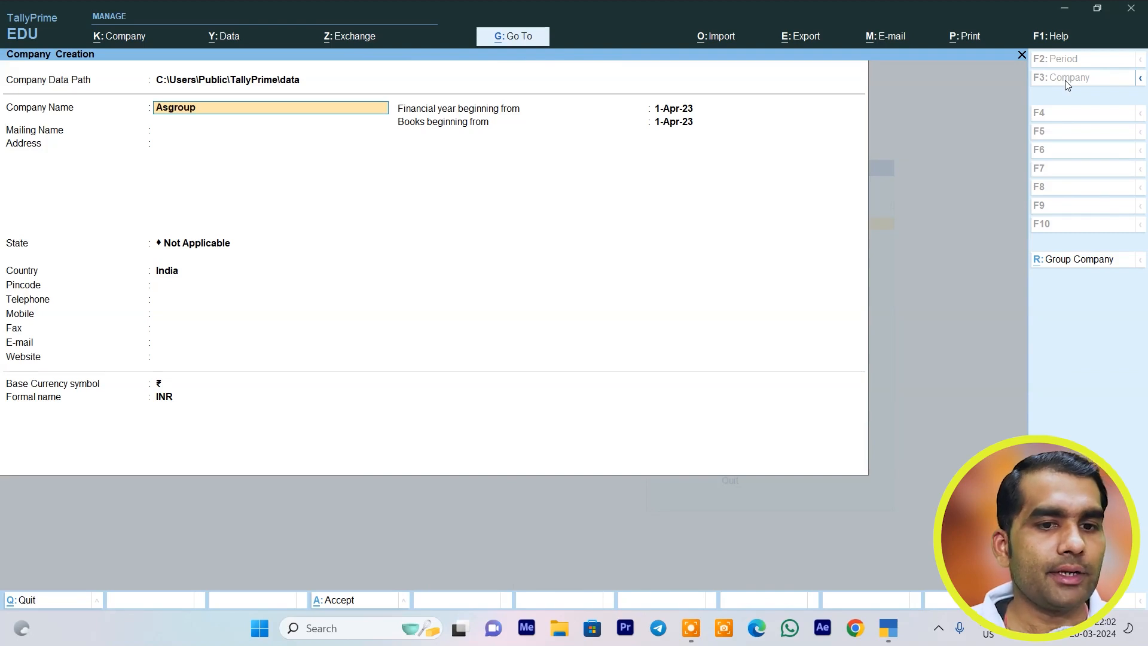
type(" Multiple Gst")
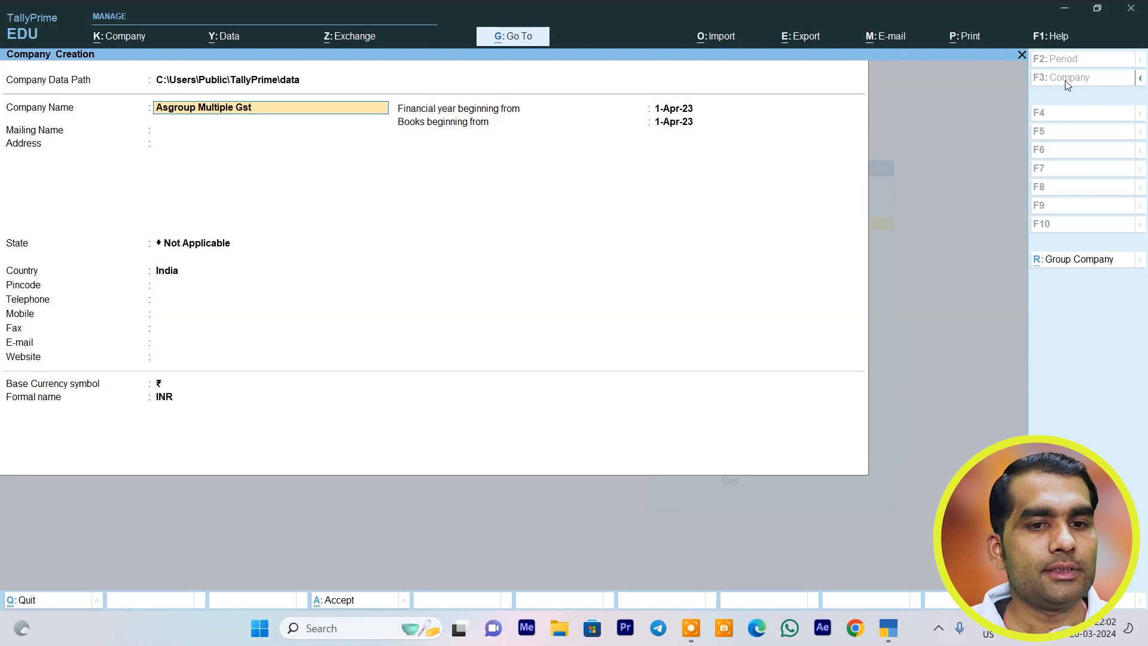
type(" Rate Pvt")
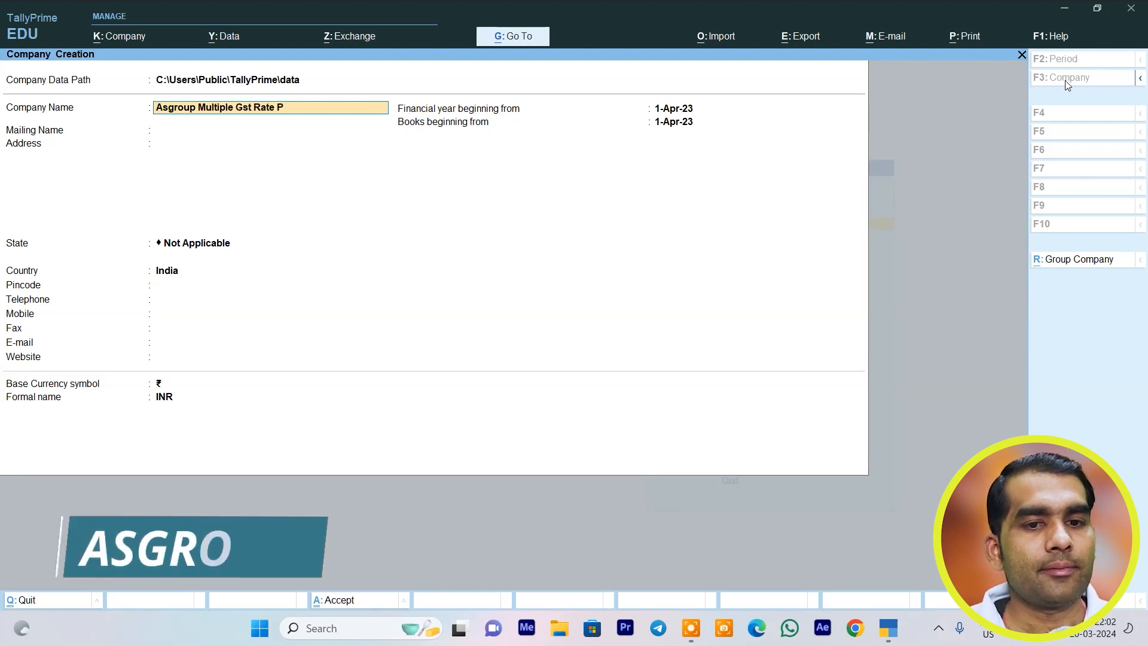
key("Return")
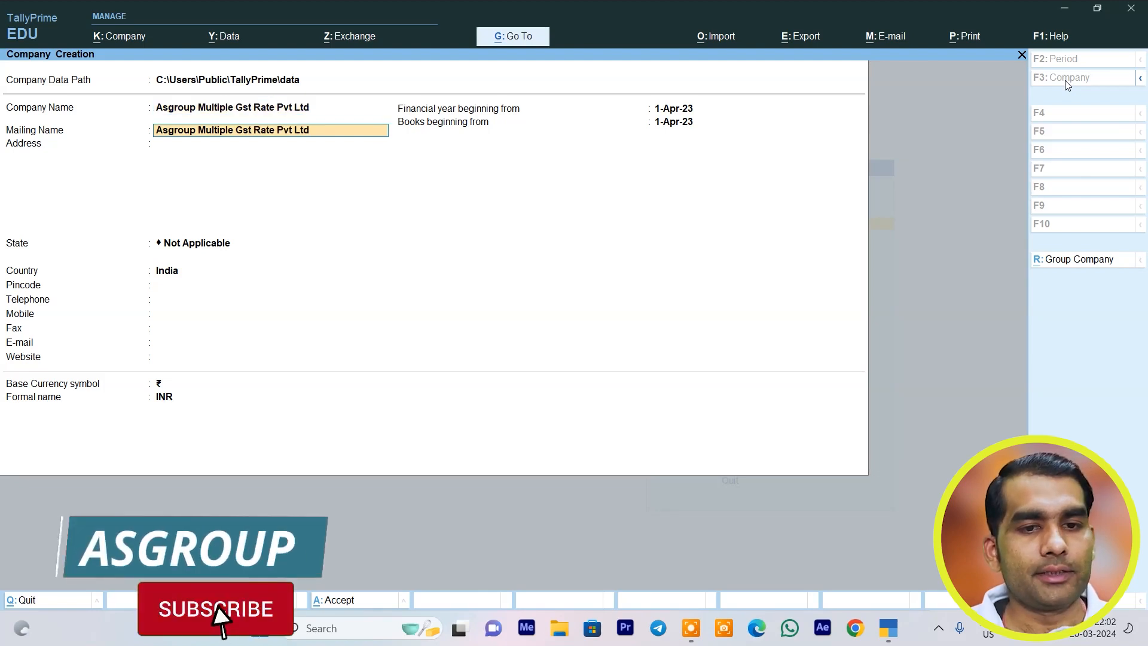
Keep the mailing name, enter the company's address and set its state to Uttar Pradesh.
key("Return")
type("Ghatampur Kanpur Ngar")
key("Return")
key("Return")
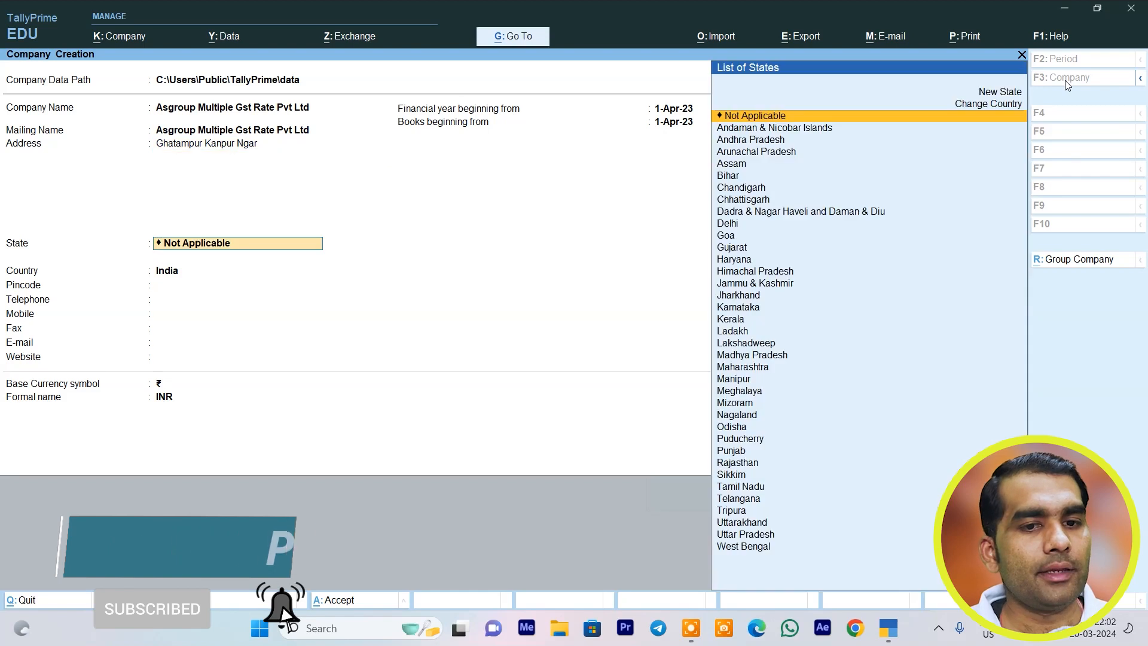
type("U")
key("Down")
key("Return")
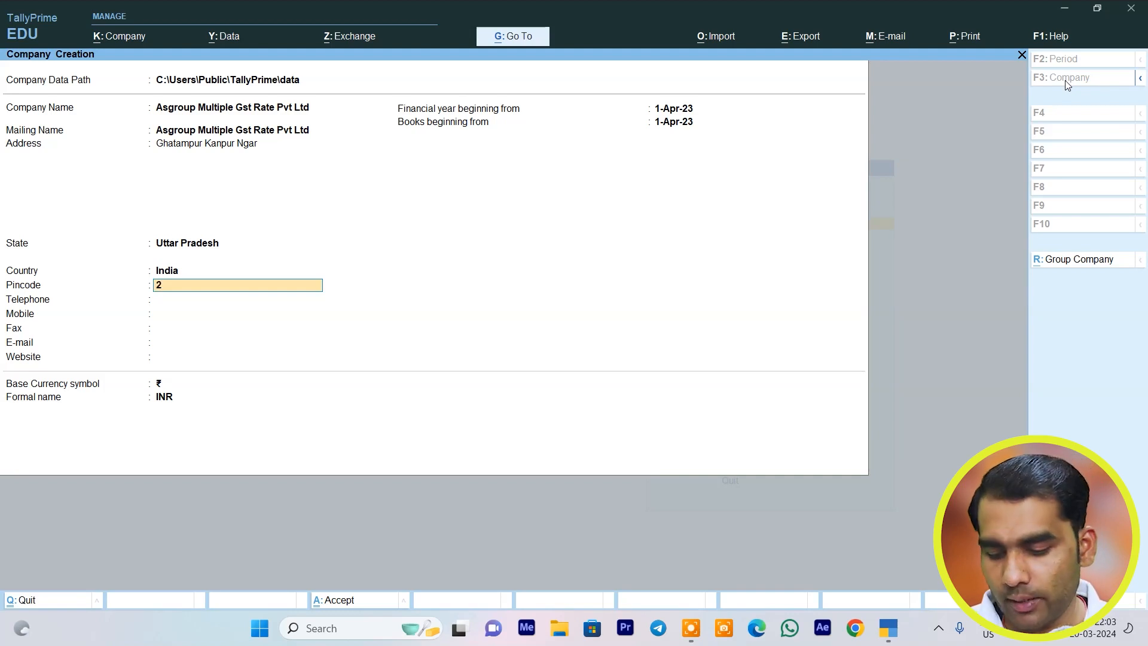
Enter the company's postal code, leave the telephone blank and save the new company.
type("9206")
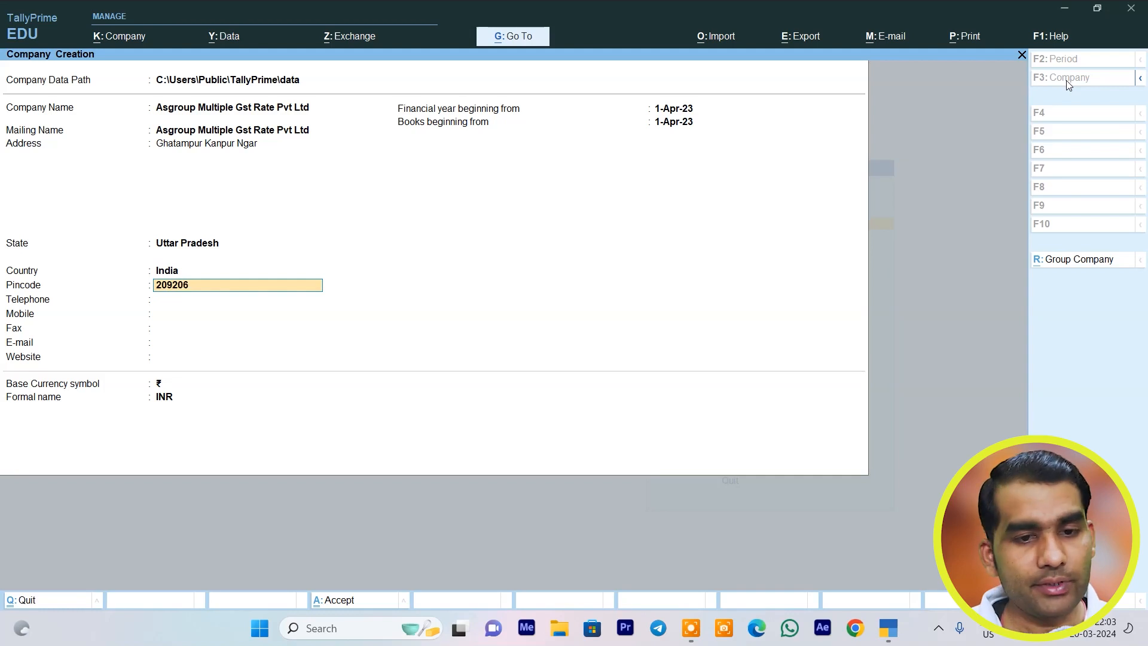
key("Return")
key("Return")
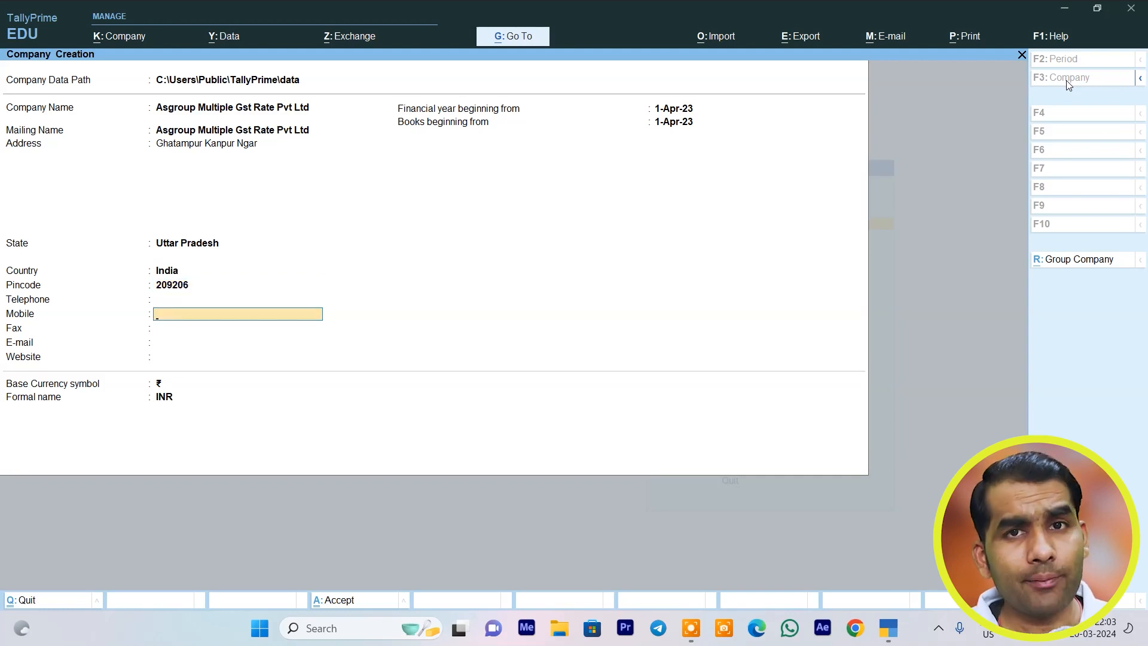
key("ctrl")
key("ctrl+a")
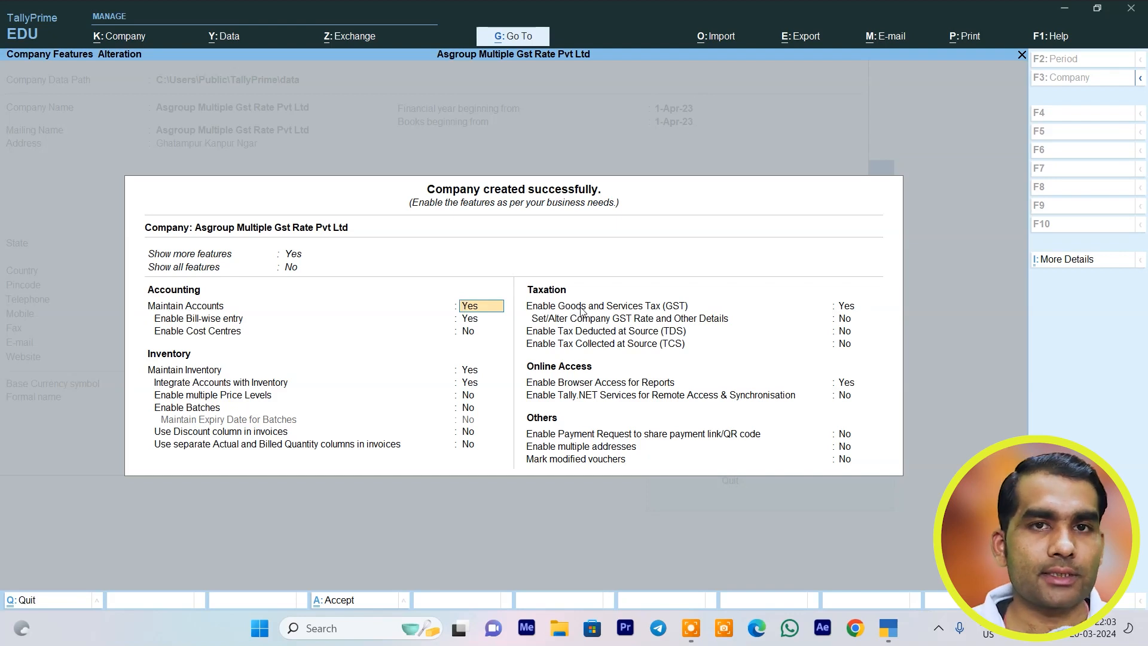
Enable GST for the company and register it in Uttar Pradesh as Regular, with Assessee of Other Territory set to No.
left_click(856, 307)
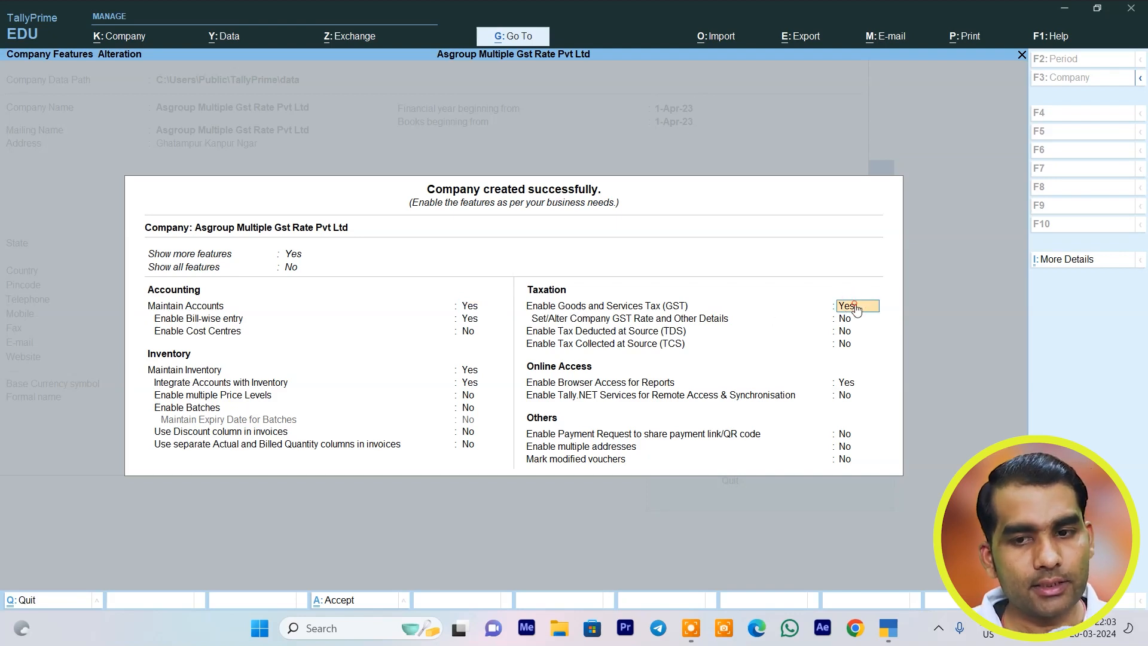
key("Return")
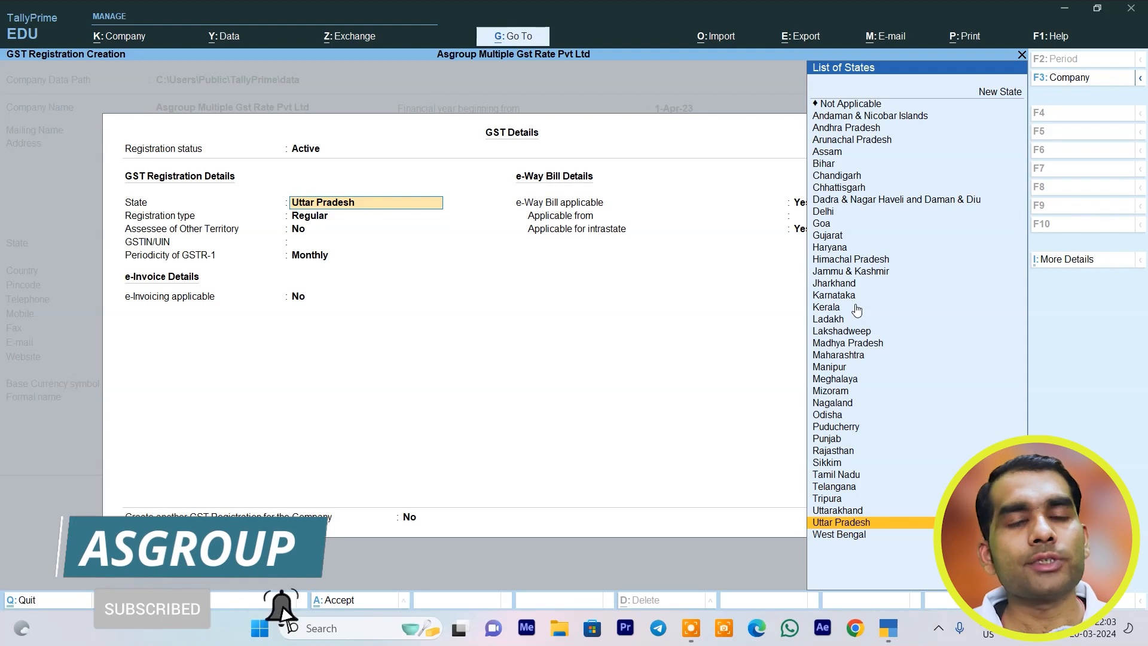
key("Return")
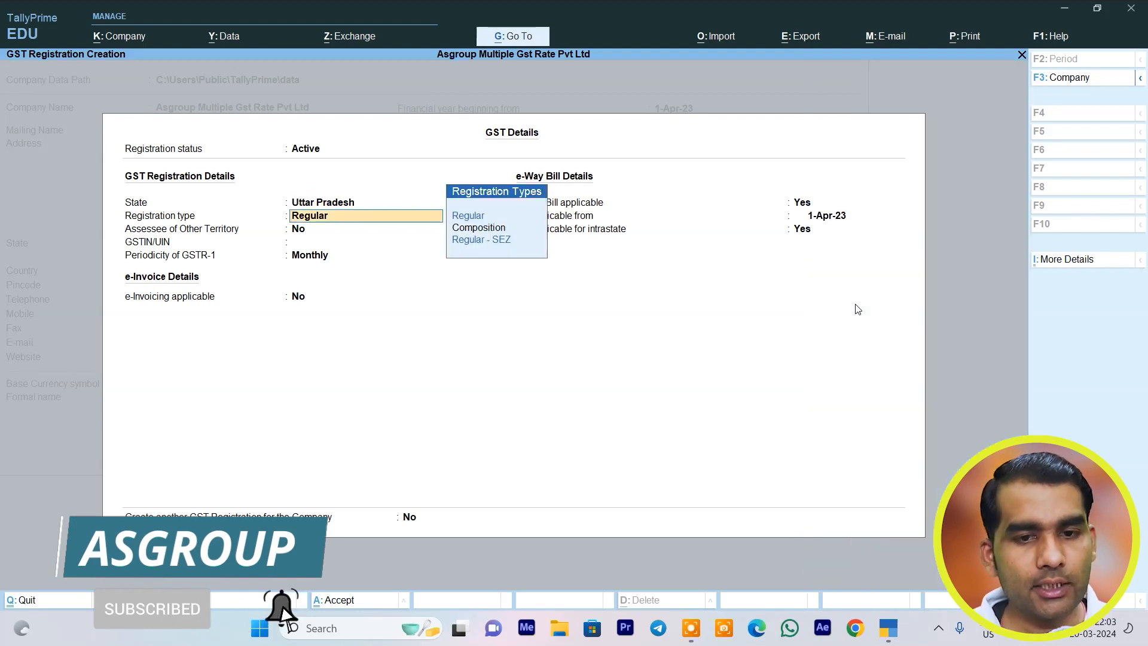
key("Return")
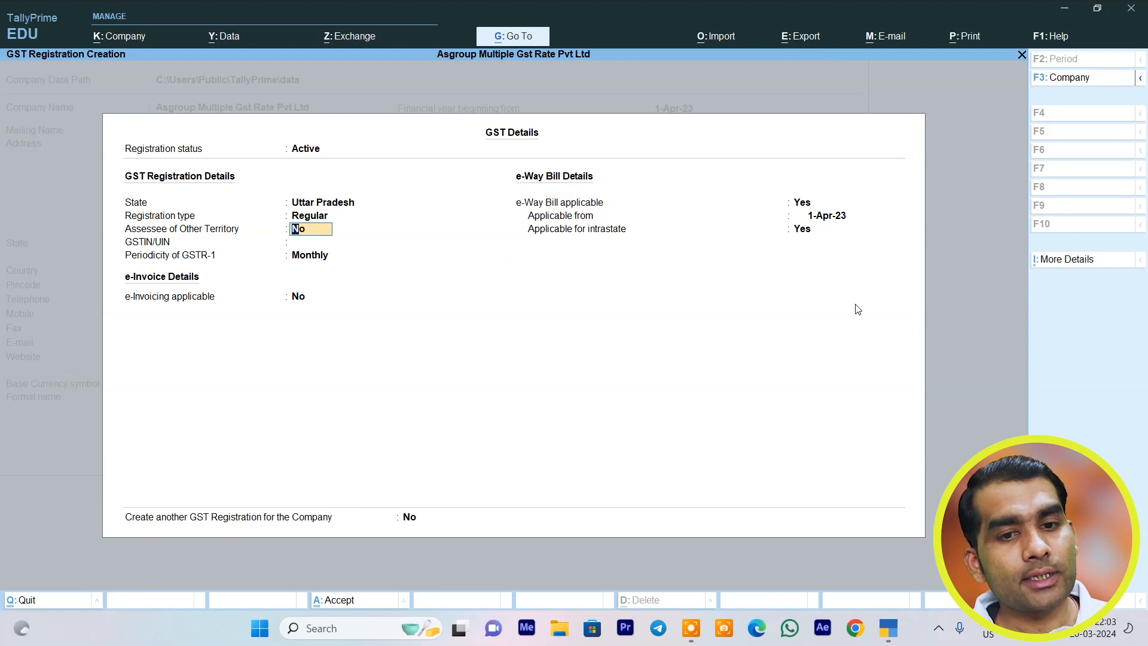
key("Return")
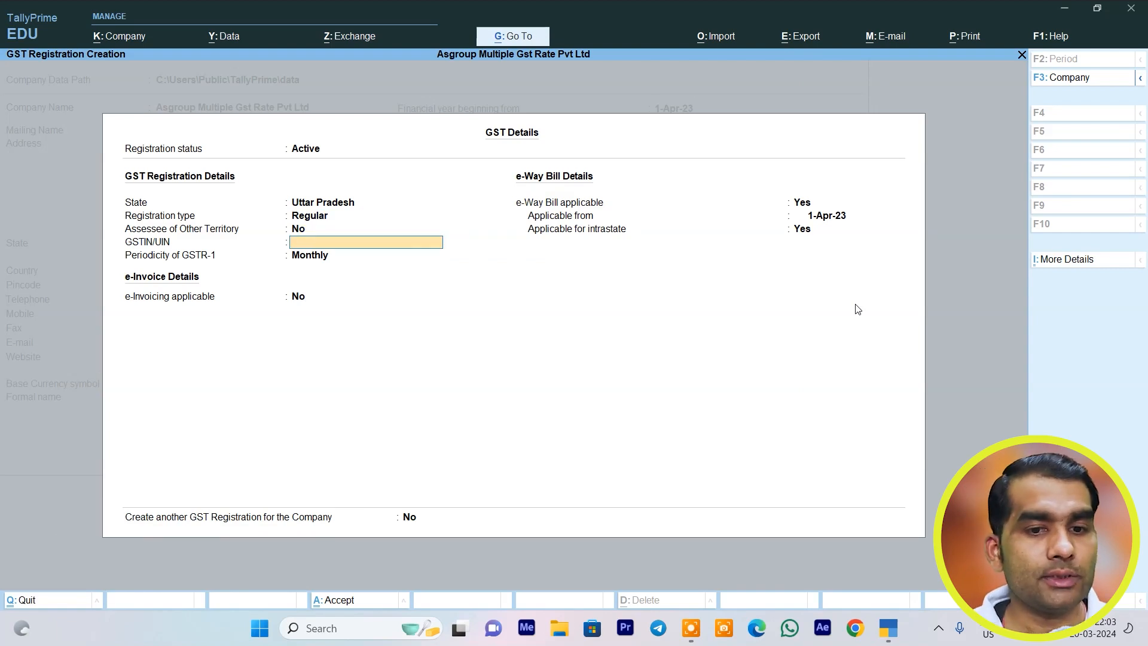
Enter the company's GSTIN/UIN, keep GSTR-1 periodicity Monthly and e-Invoicing applicable at No.
type("SAHDSAD44")
key("Return")
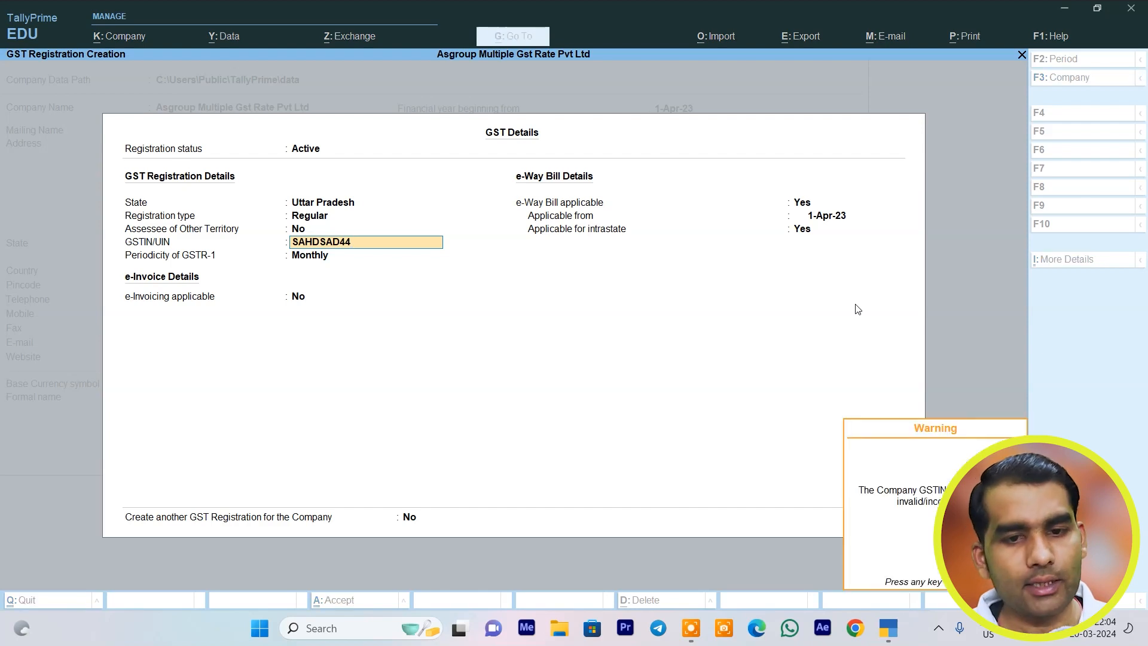
key("Return")
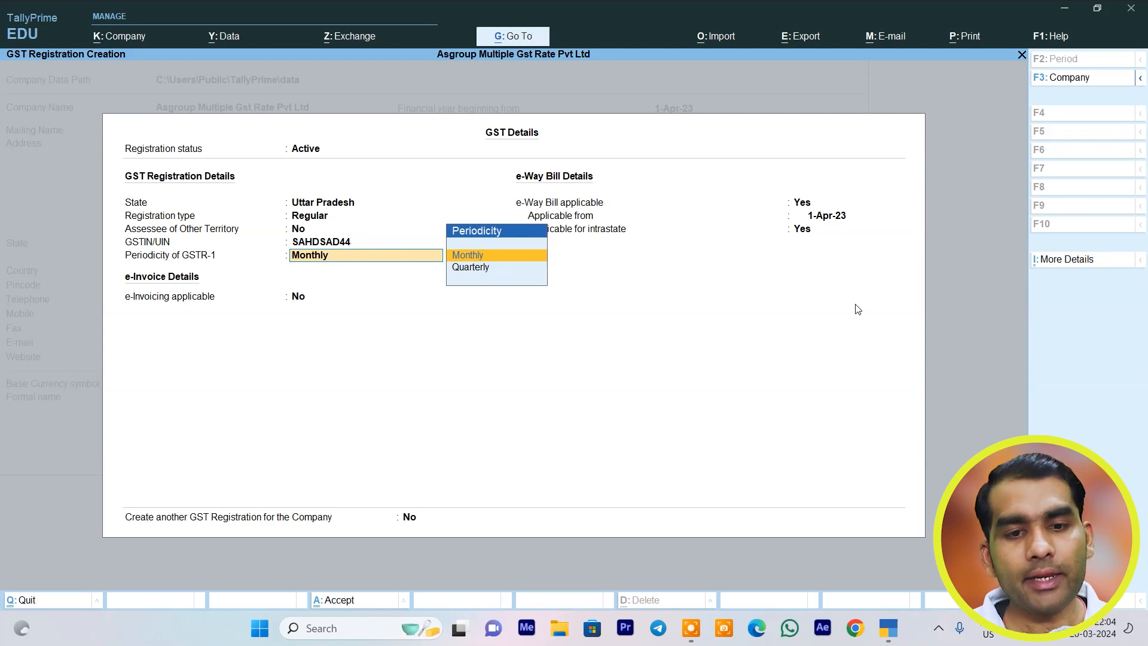
key("Return")
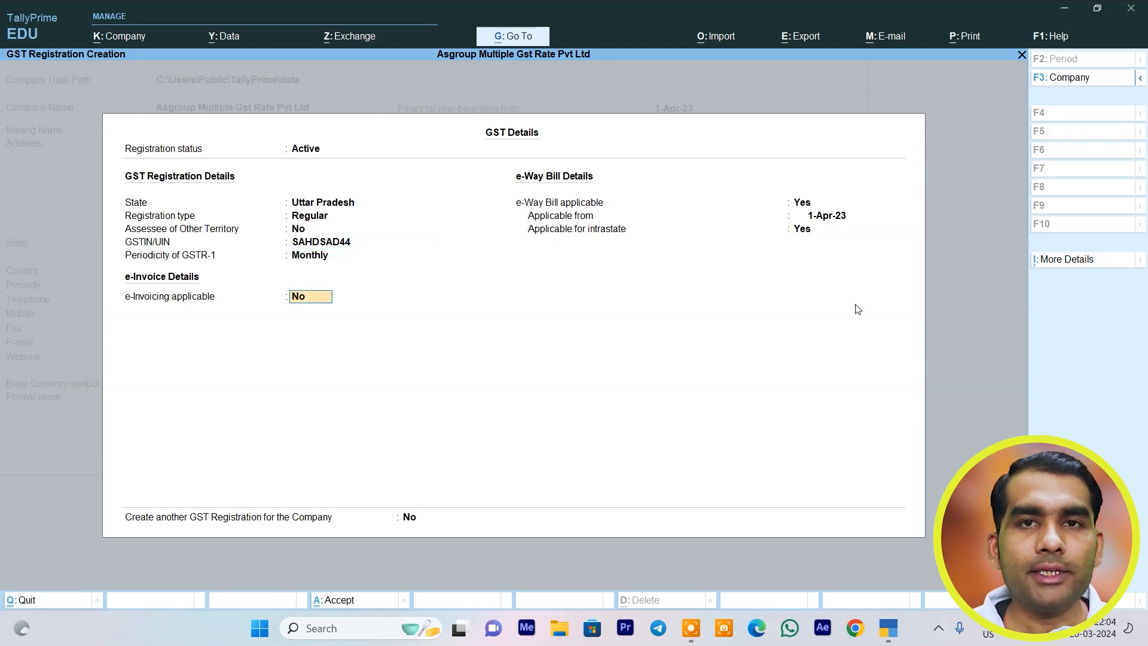
key("Return")
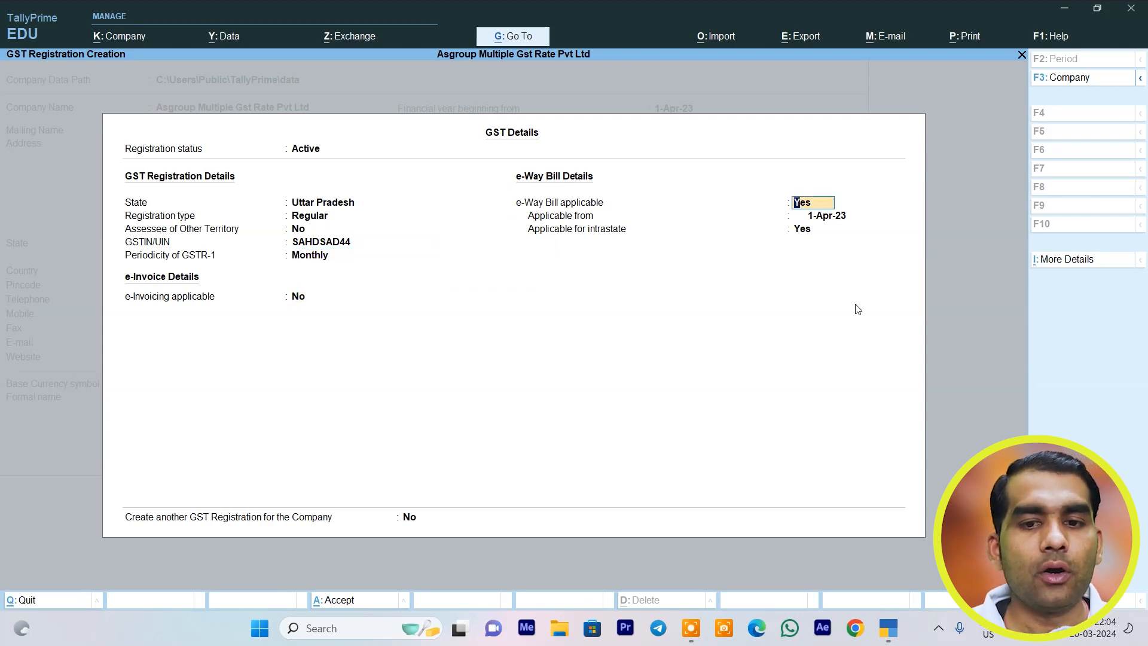
Keep e-Way Bill applicable from 1-Apr-23, including intrastate, and accept the GST registration.
key("Return")
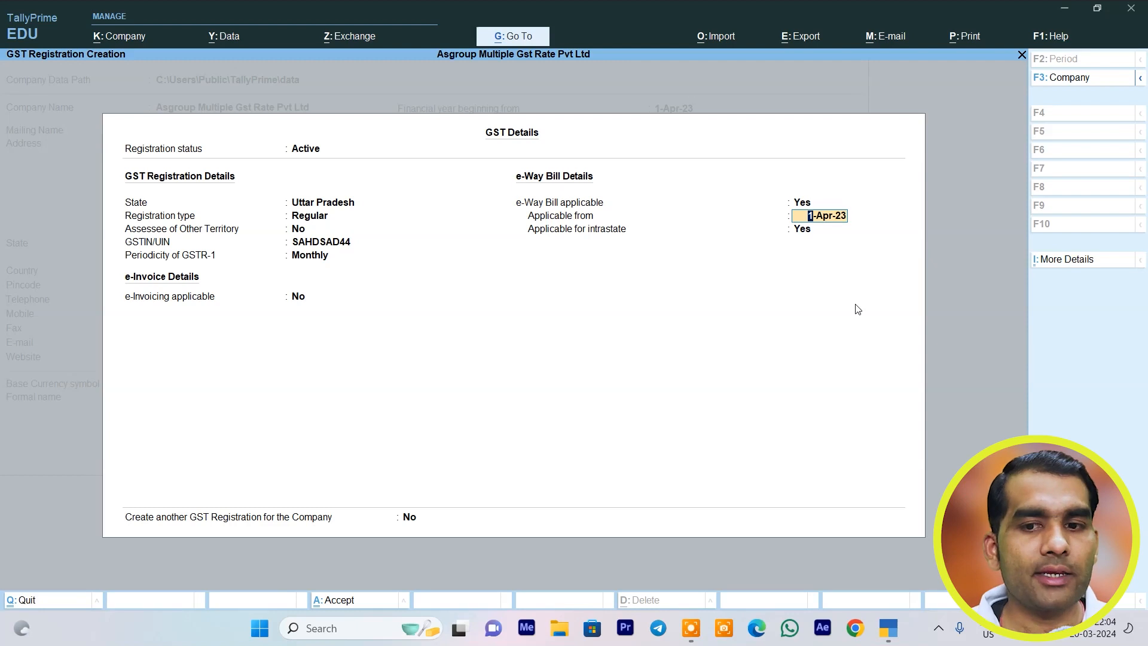
key("Return")
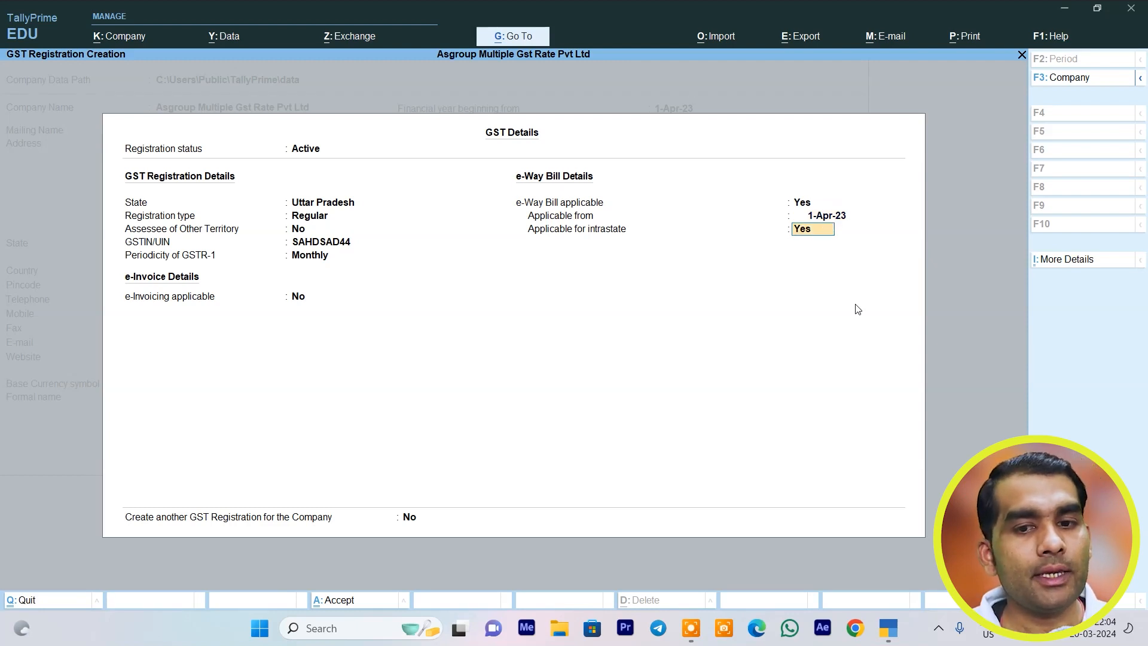
key("Return")
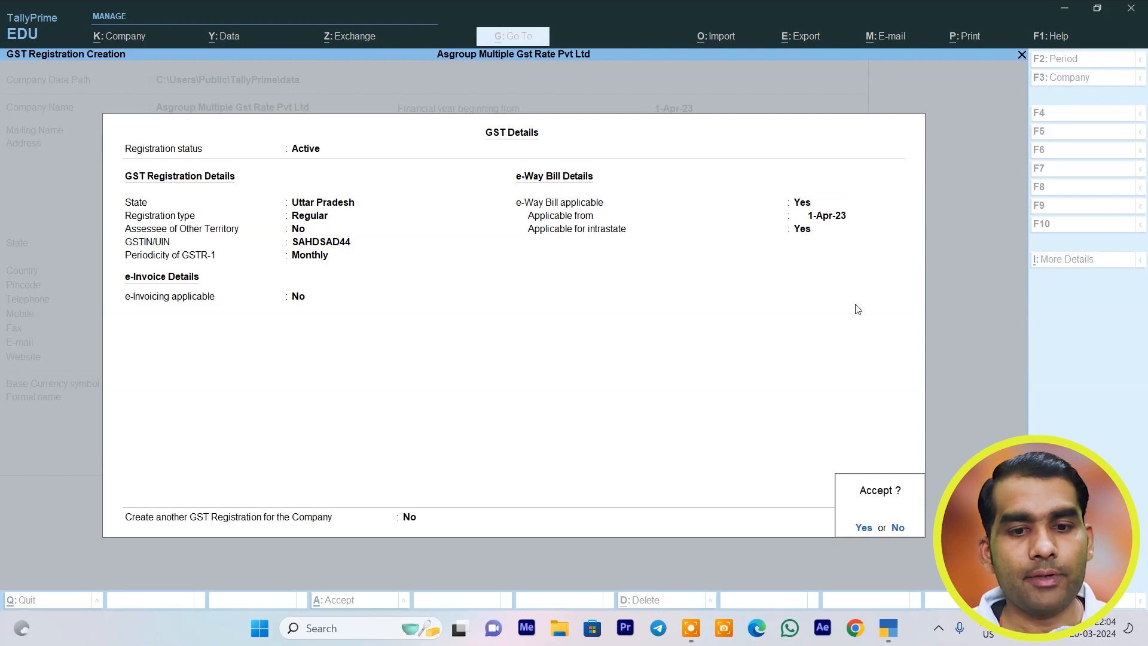
key("Return")
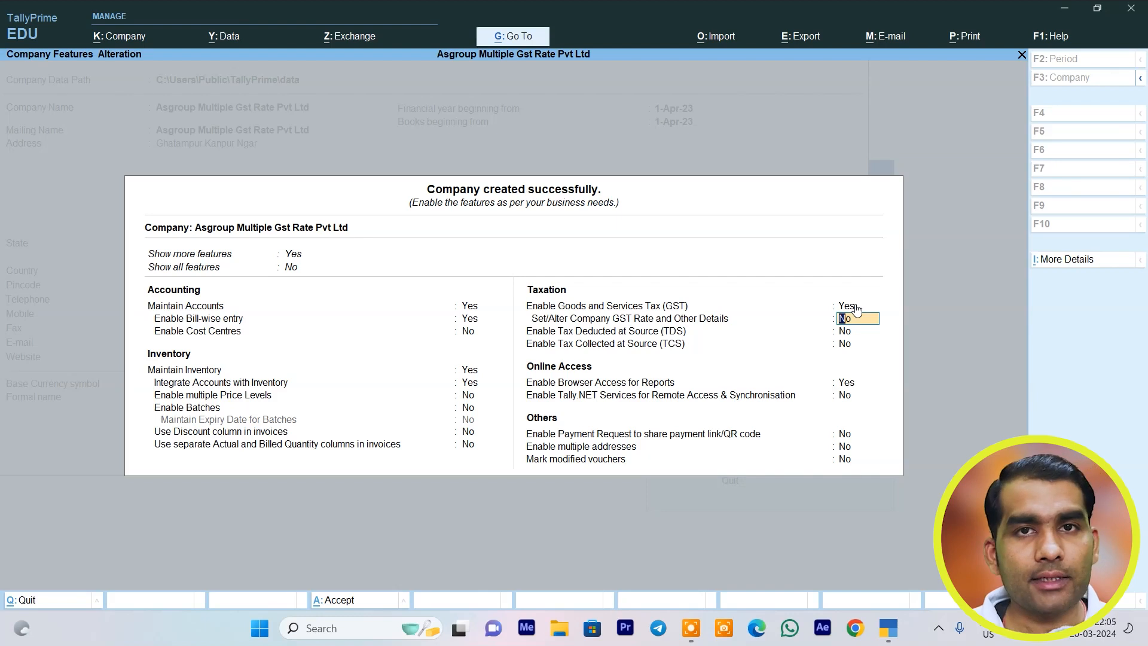
Enable Set/Alter Company GST Rate and Other Details, and set the HSN/SAC Details to Use GST Classification.
type("y")
key("Return")
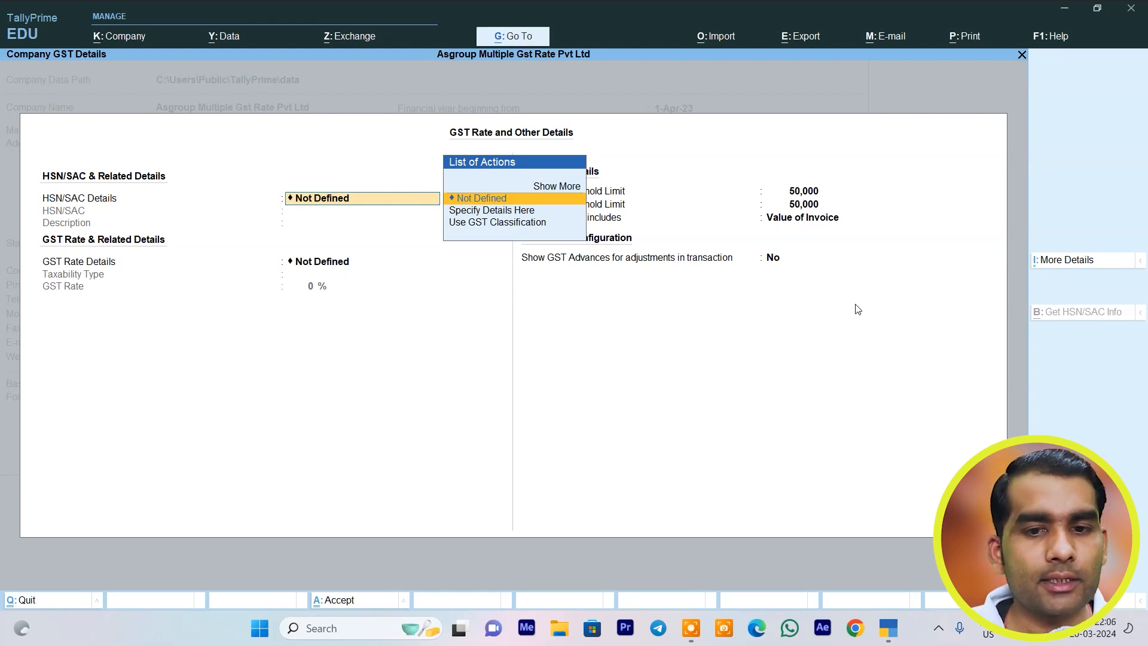
key("Down")
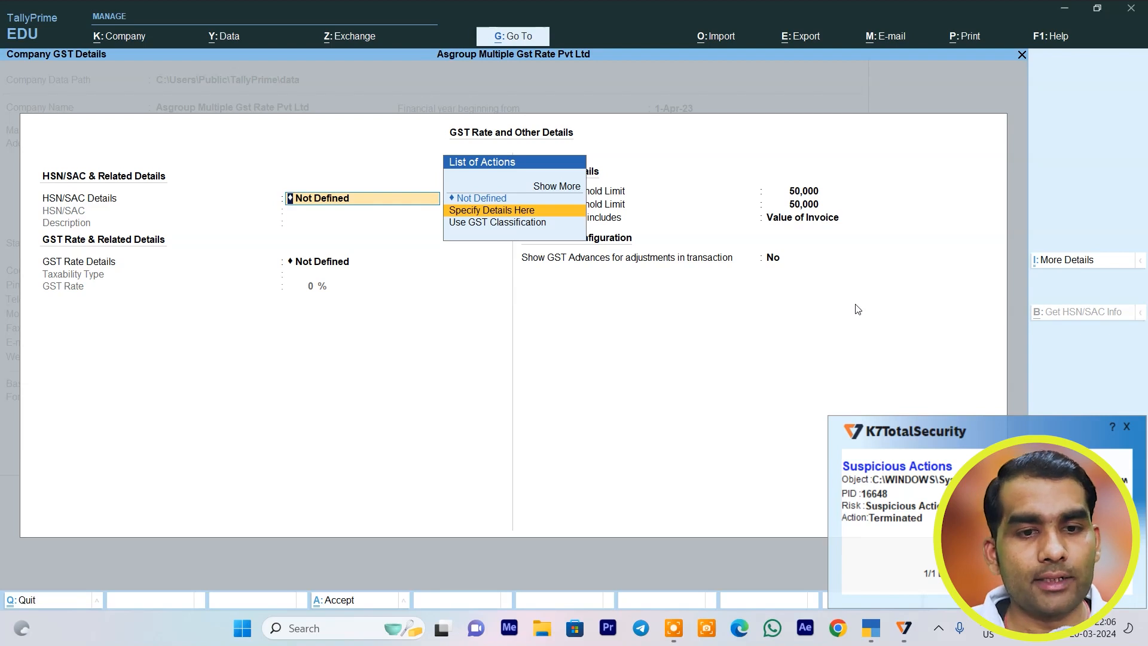
key("Down")
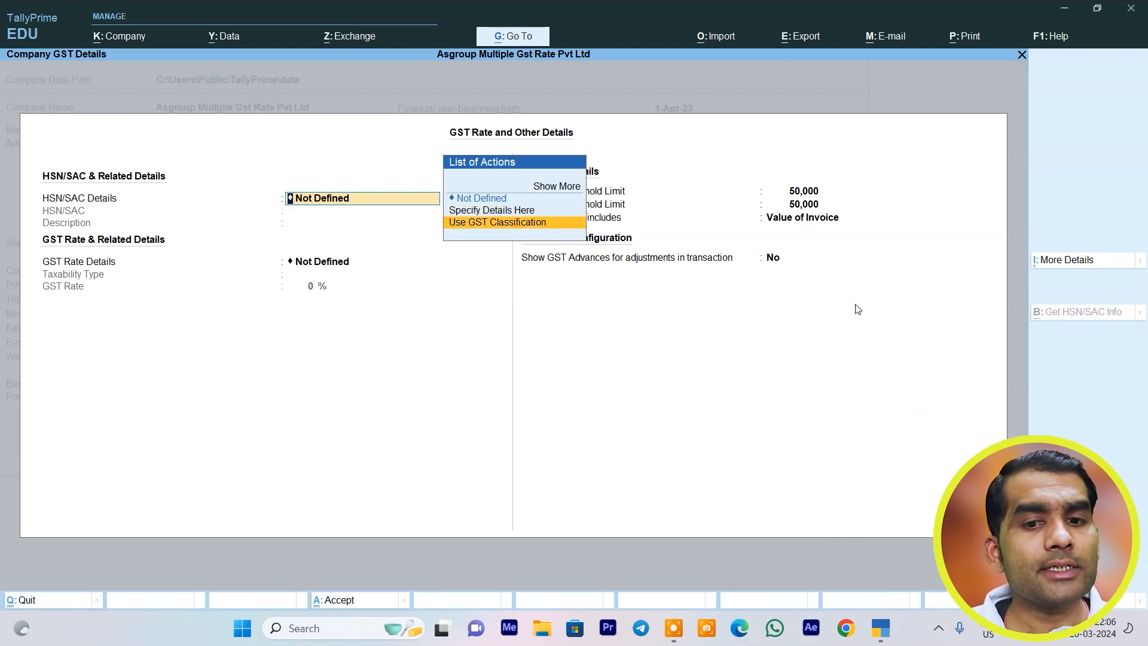
key("Return")
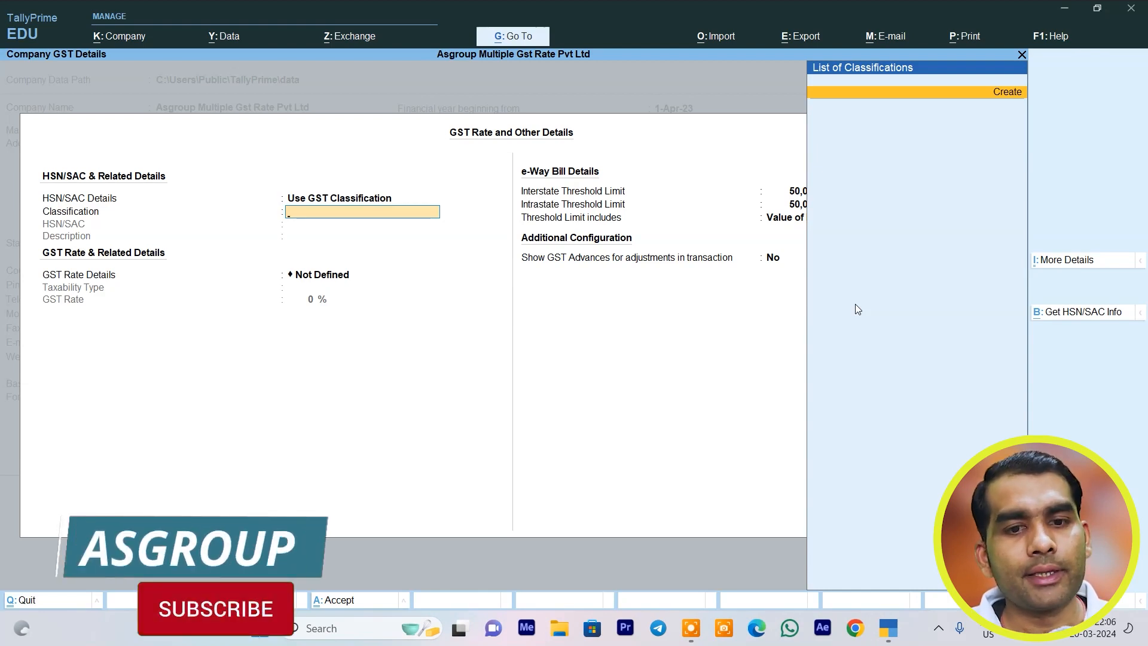
Create a GST classification named Mobile with HSN/SAC details specified here: HSN/SAC 8515 and description Telecom.
key("Return")
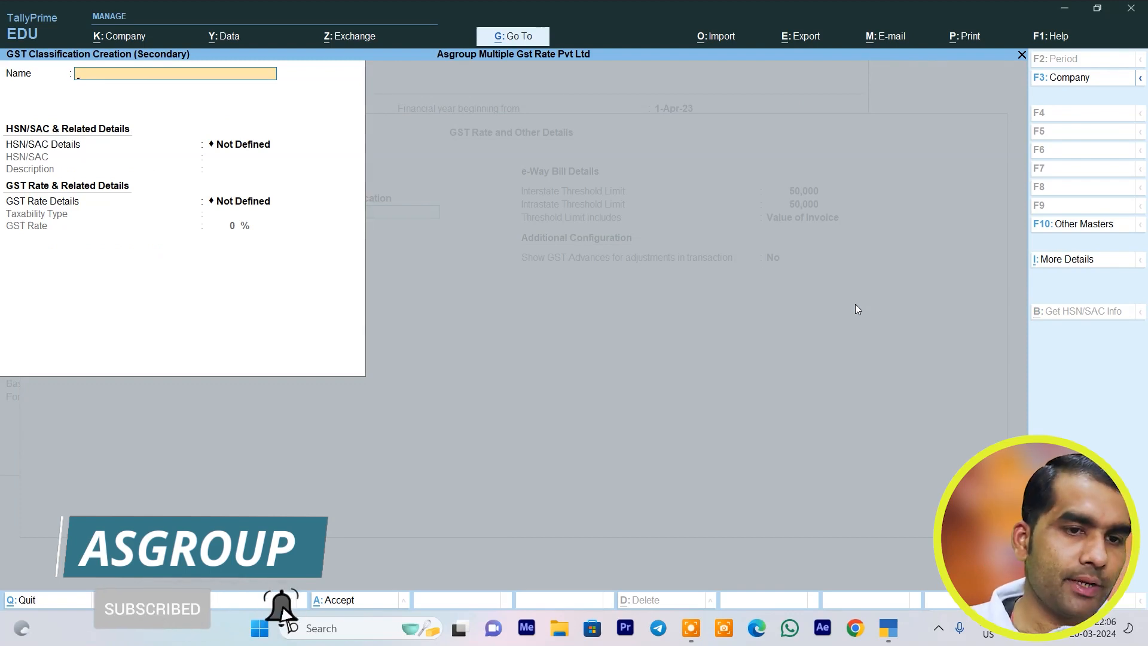
type("Mobile")
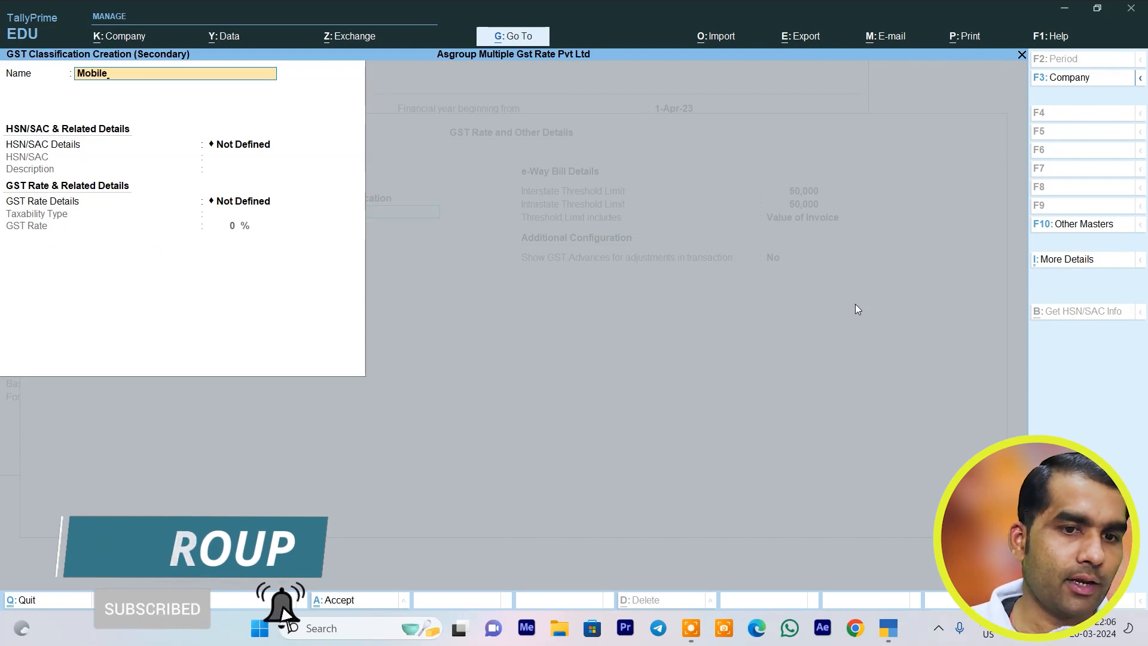
key("Return")
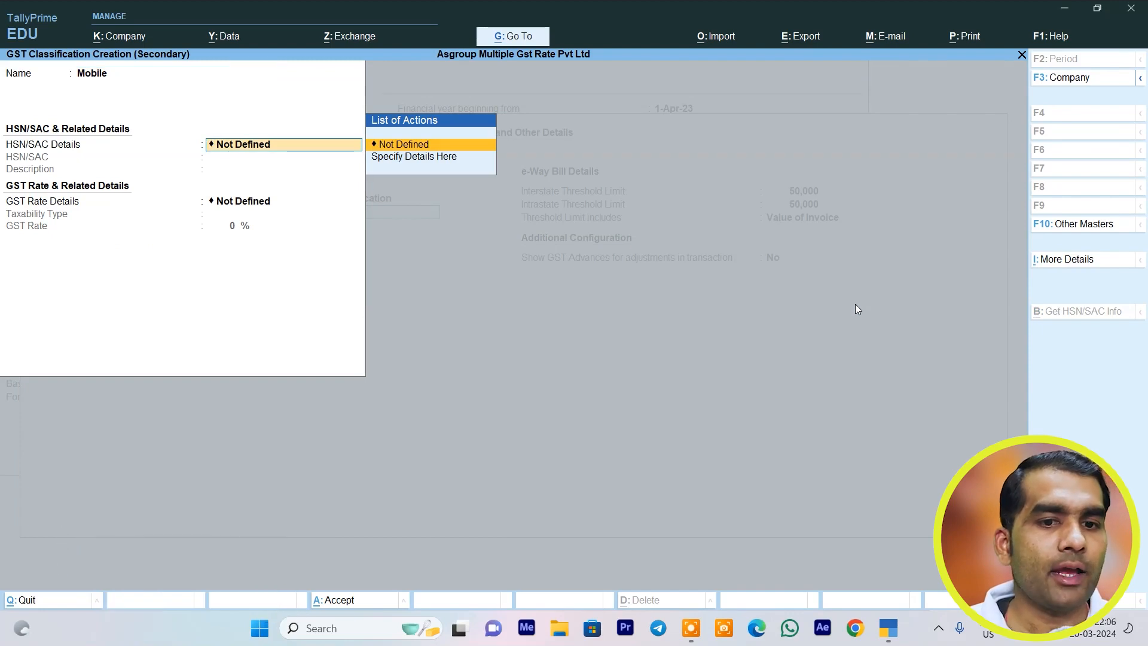
key("Down")
key("Return")
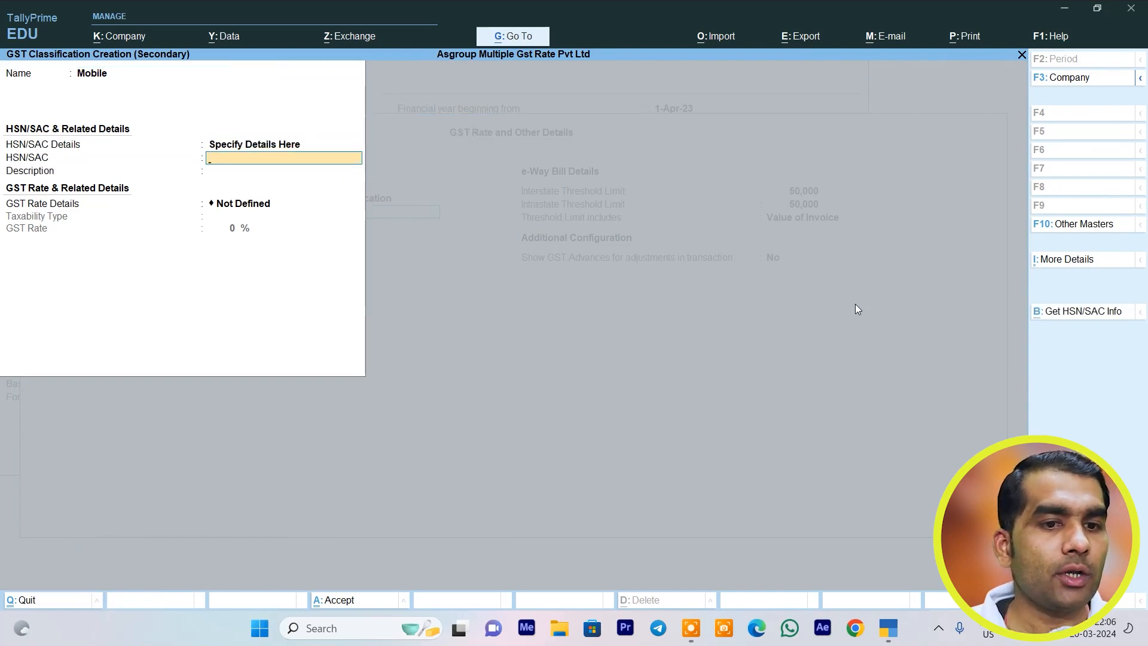
type("8515")
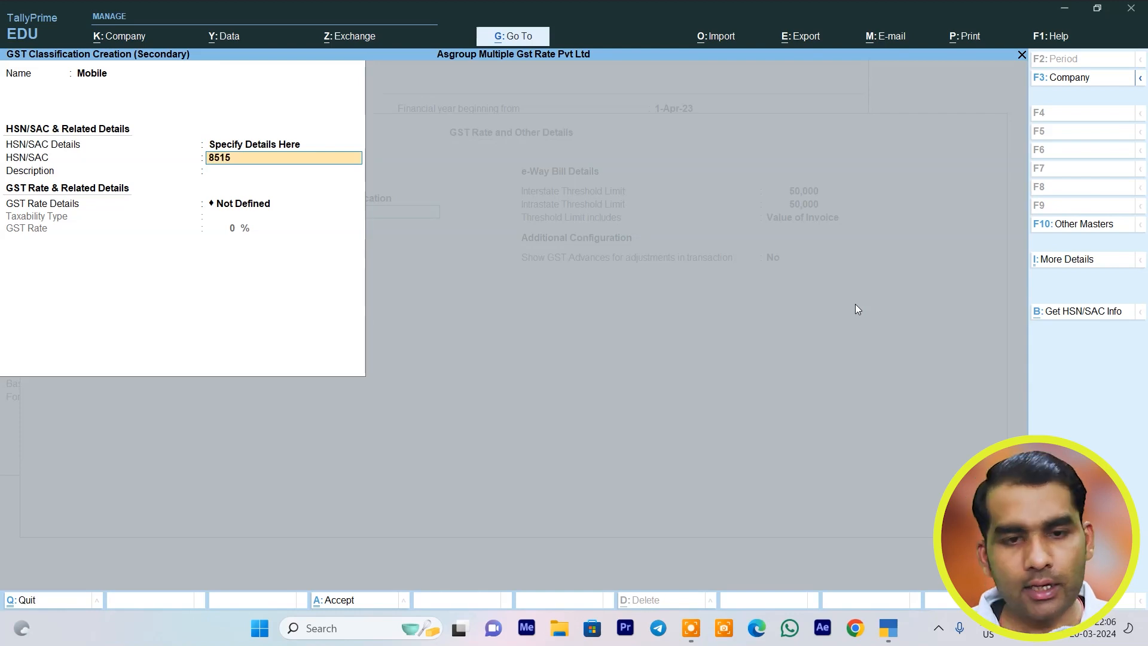
key("Return")
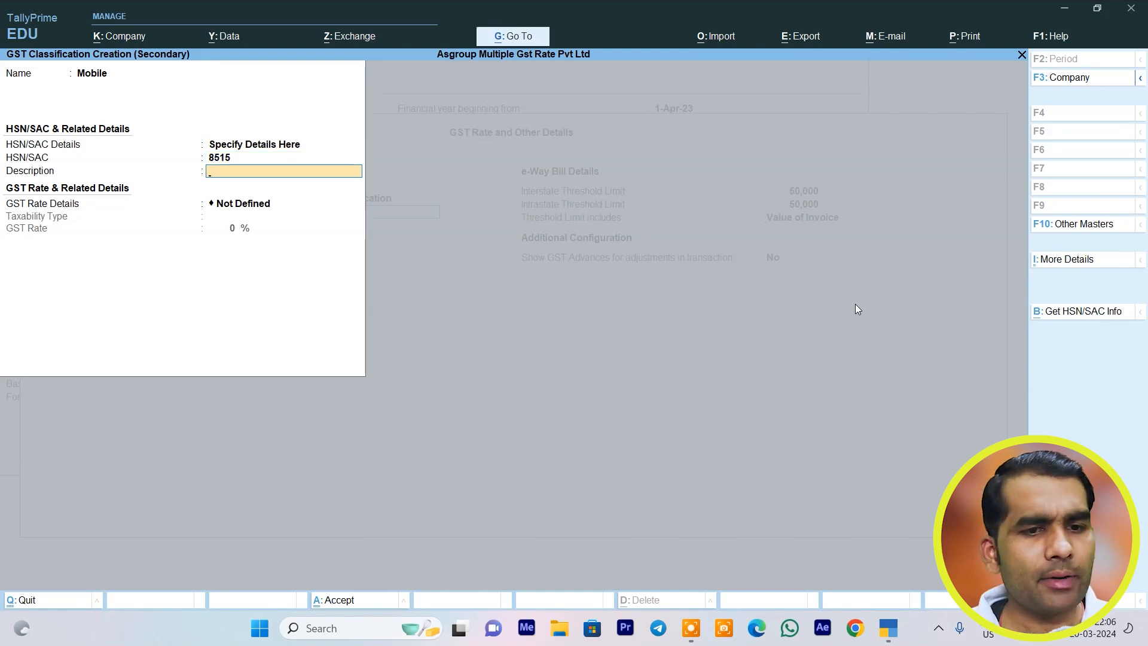
type("Telecom")
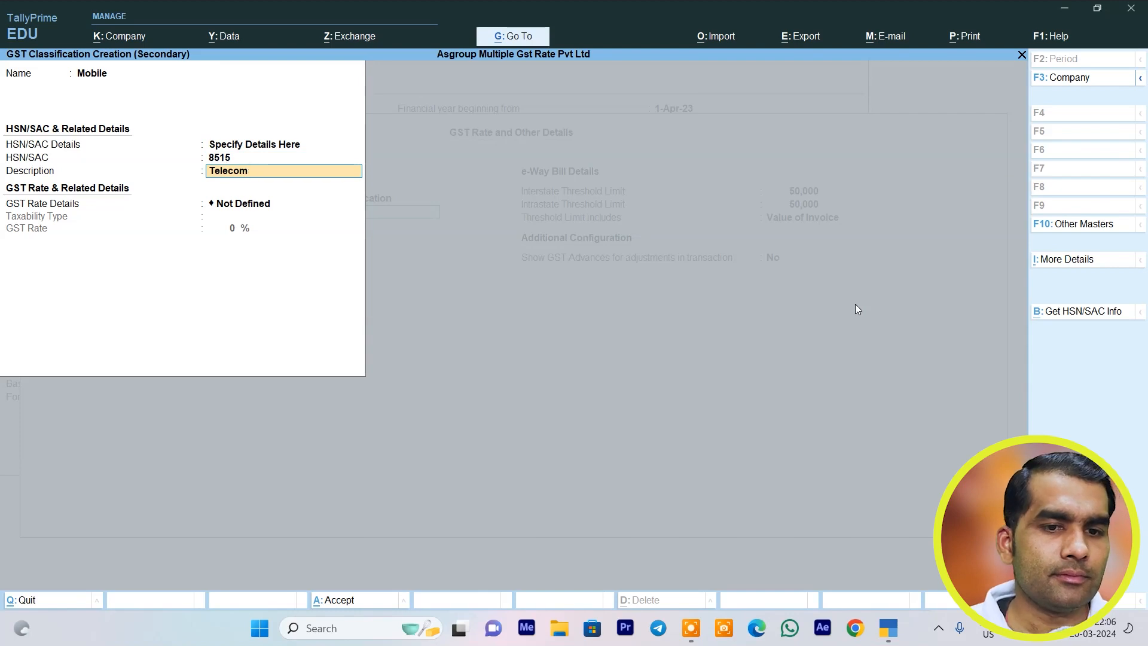
key("Return")
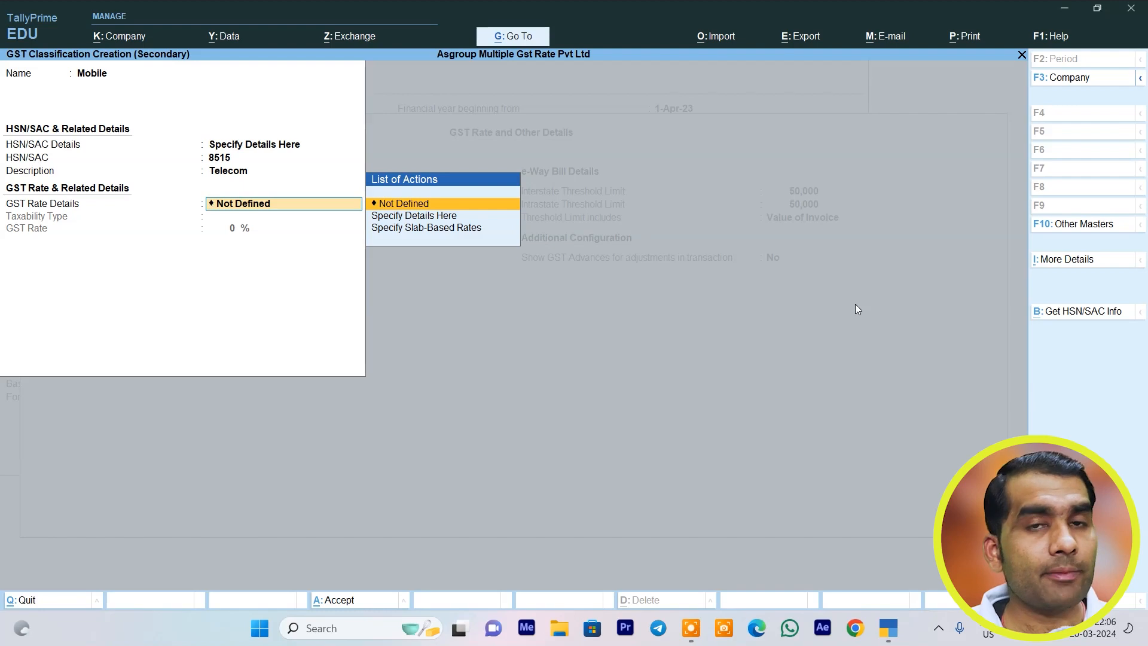
Specify the Mobile classification's GST rate details here as Taxable at 18% and accept the classification.
key("Down")
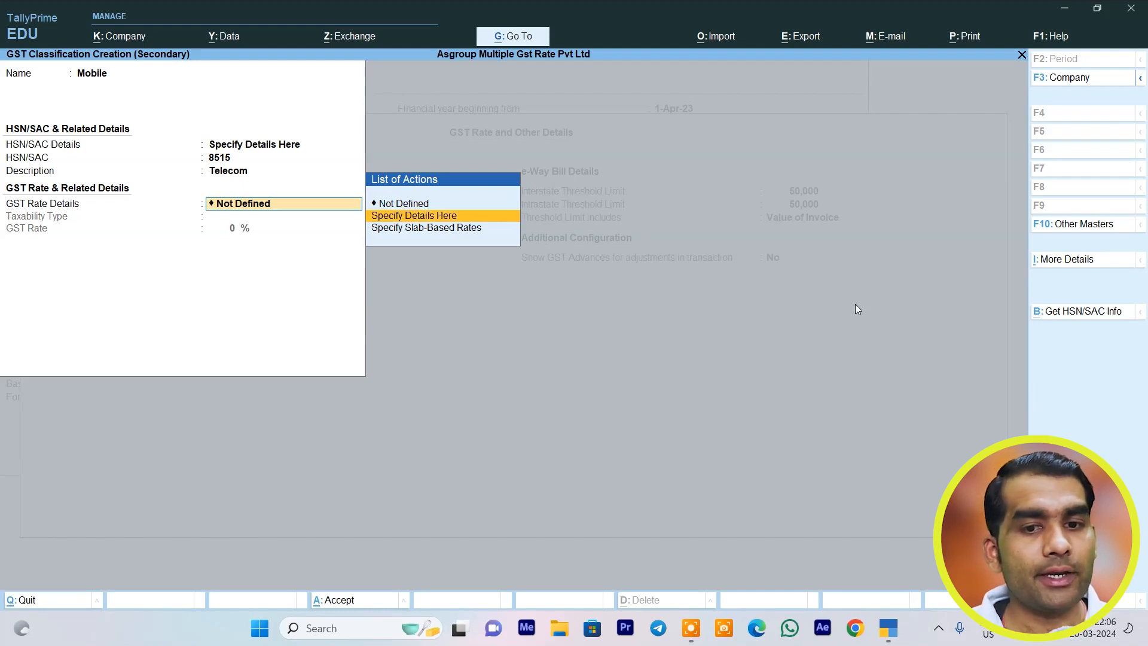
key("Return")
key("Return")
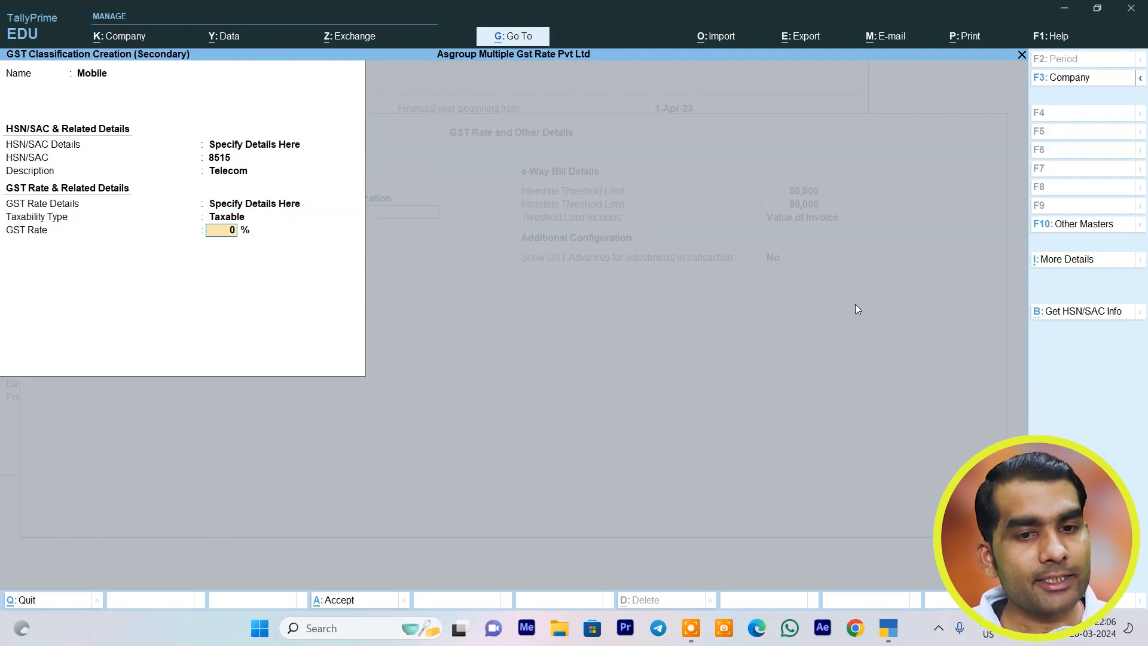
type("18")
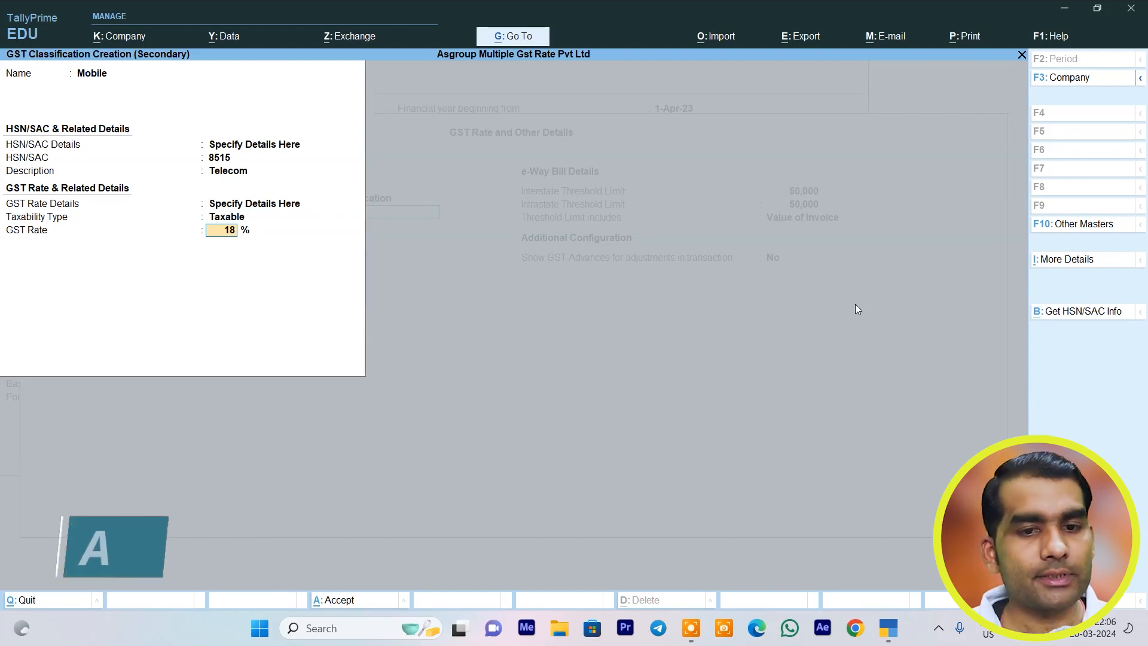
key("Return")
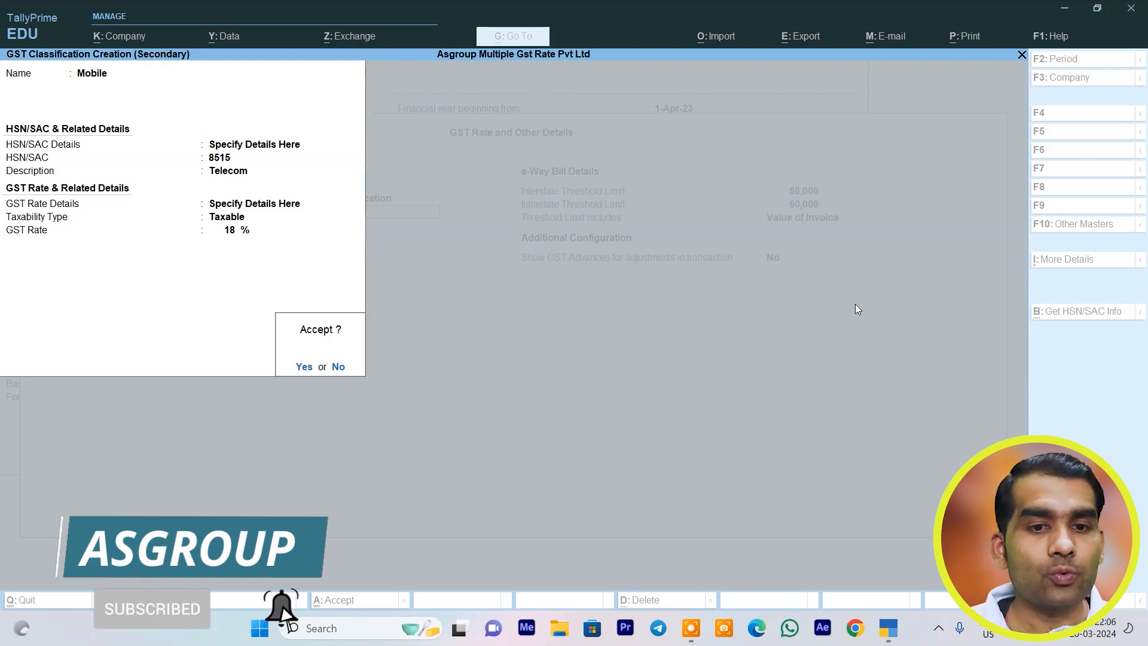
key("Return")
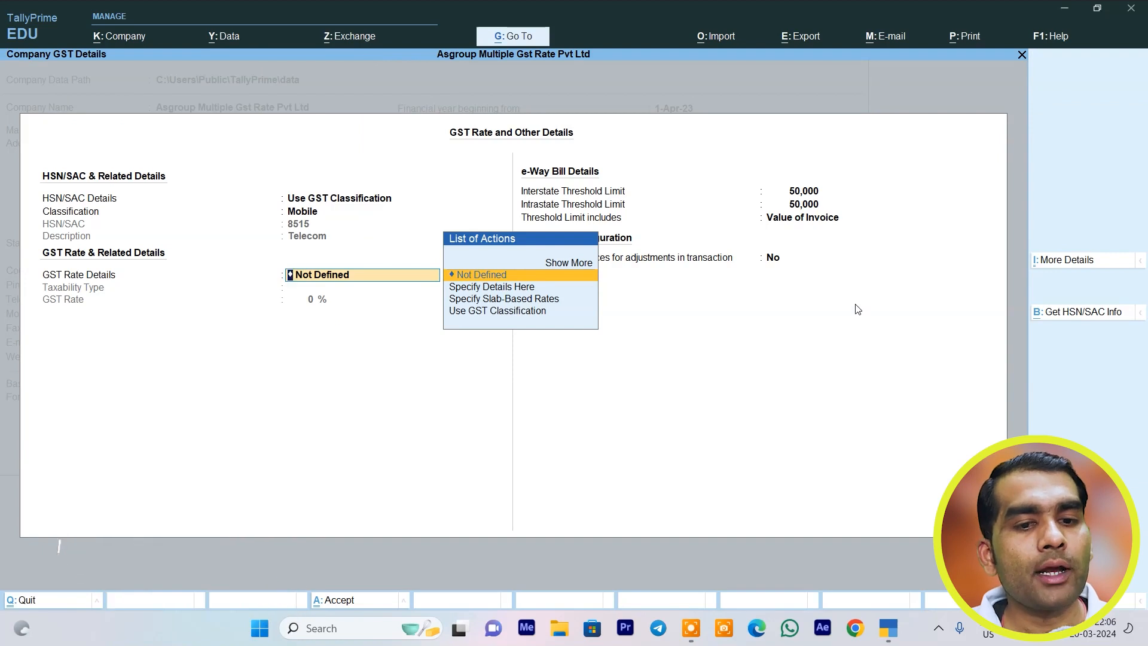
Set the company's GST Rate Details to Use GST Classification and choose the Mobile classification.
key("Down")
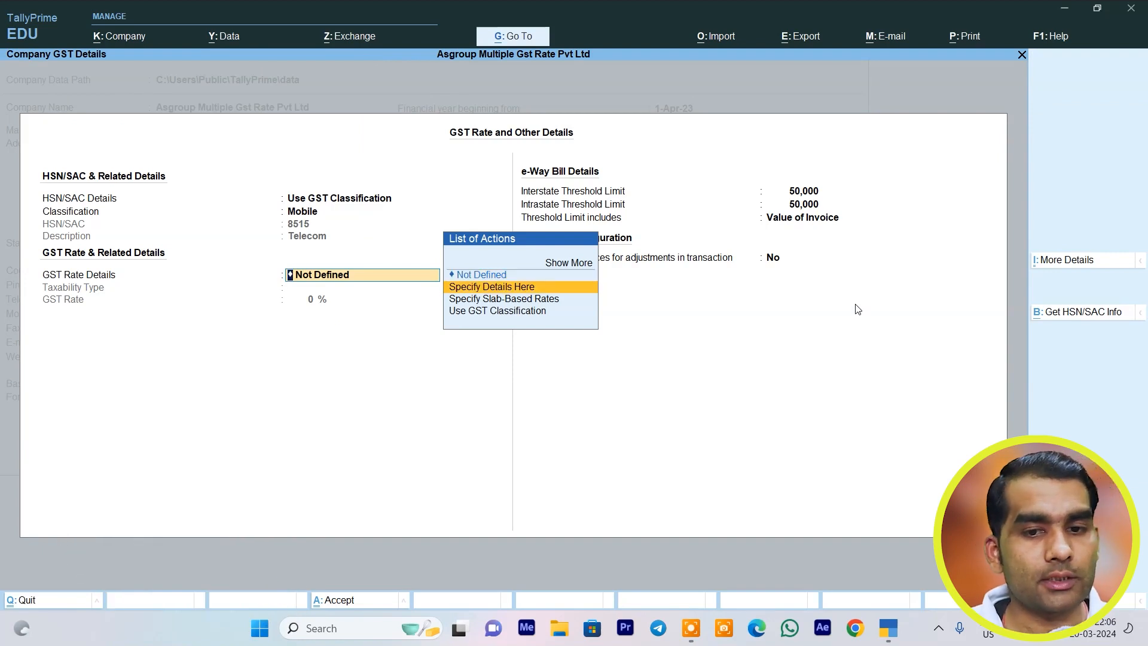
key("Down")
key("Down")
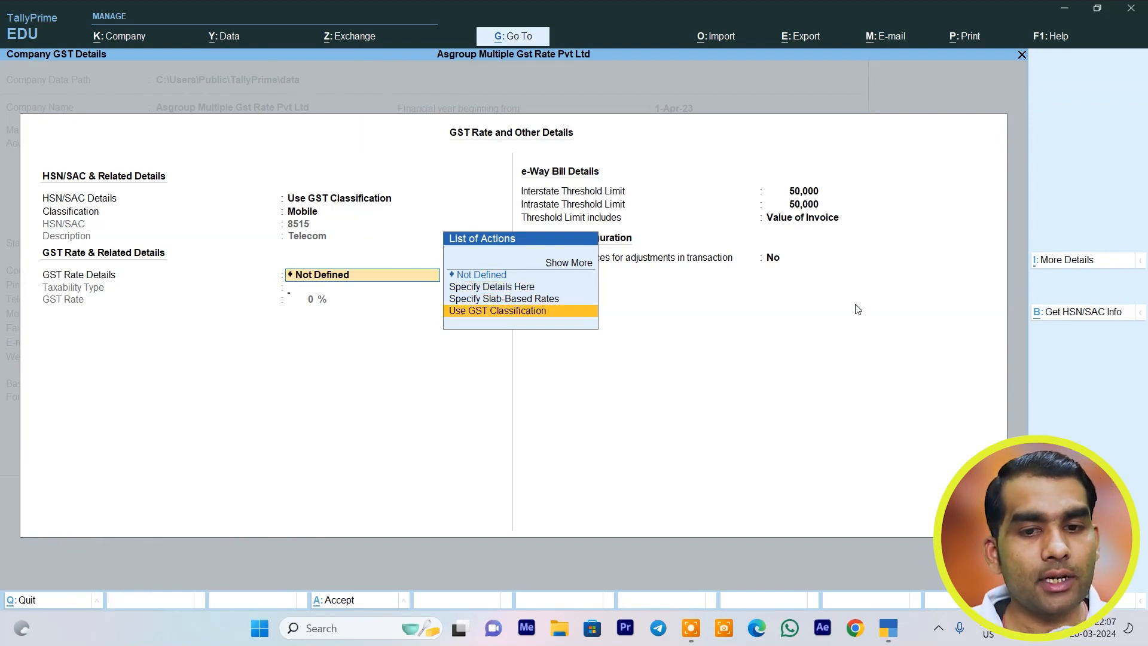
key("Return")
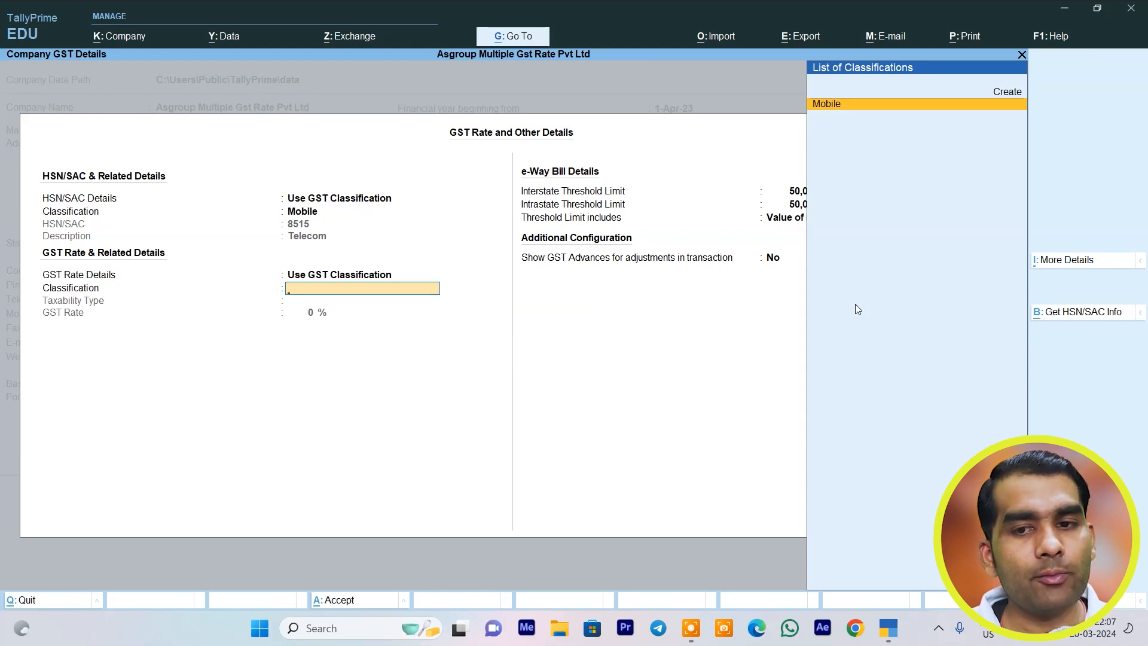
key("Return")
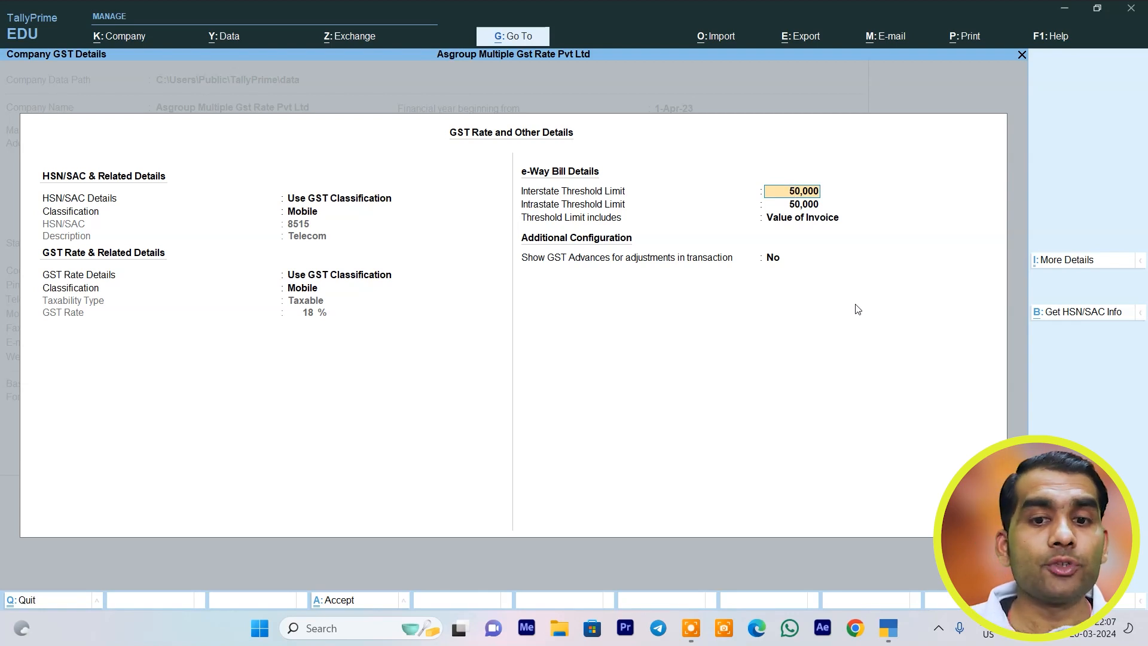
Keep both e-Way Bill threshold limits at 50,000, base them on Value of Taxable Goods, and save the GST details and company features.
key("Return")
key("Return")
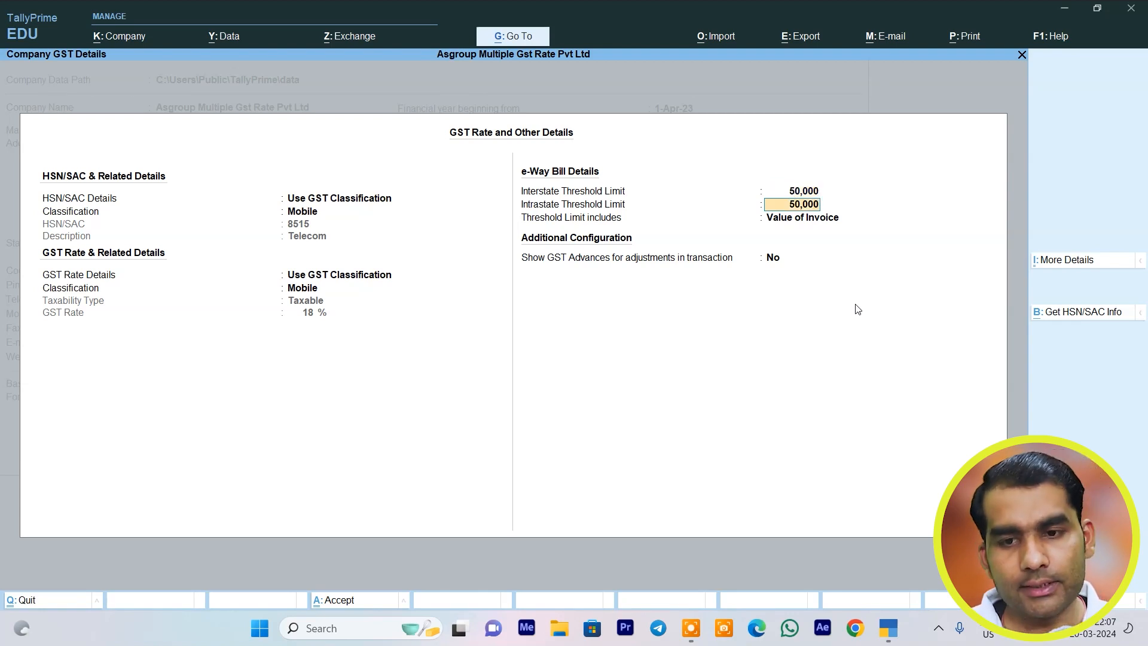
key("Down")
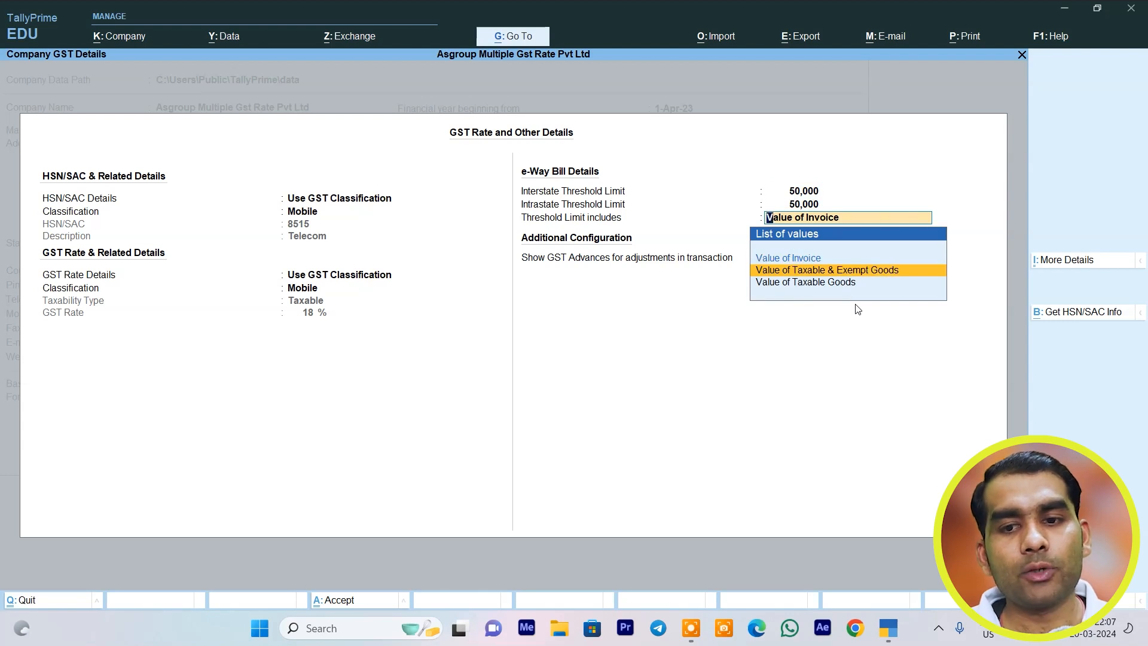
key("Down")
key("Return")
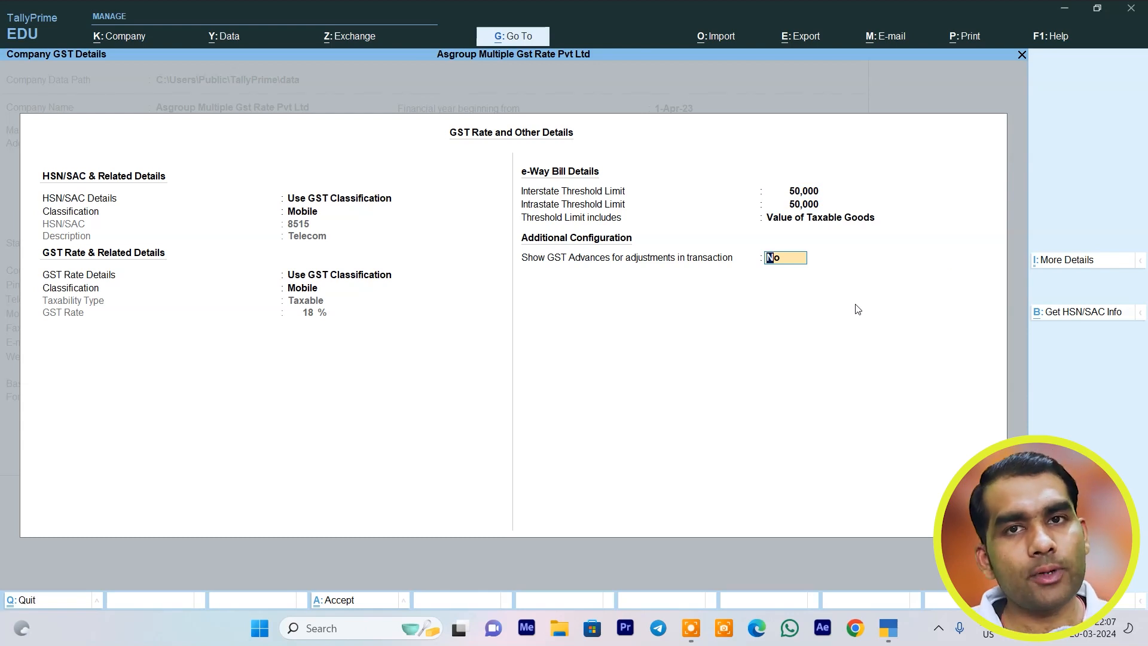
key("ctrl")
key("Return")
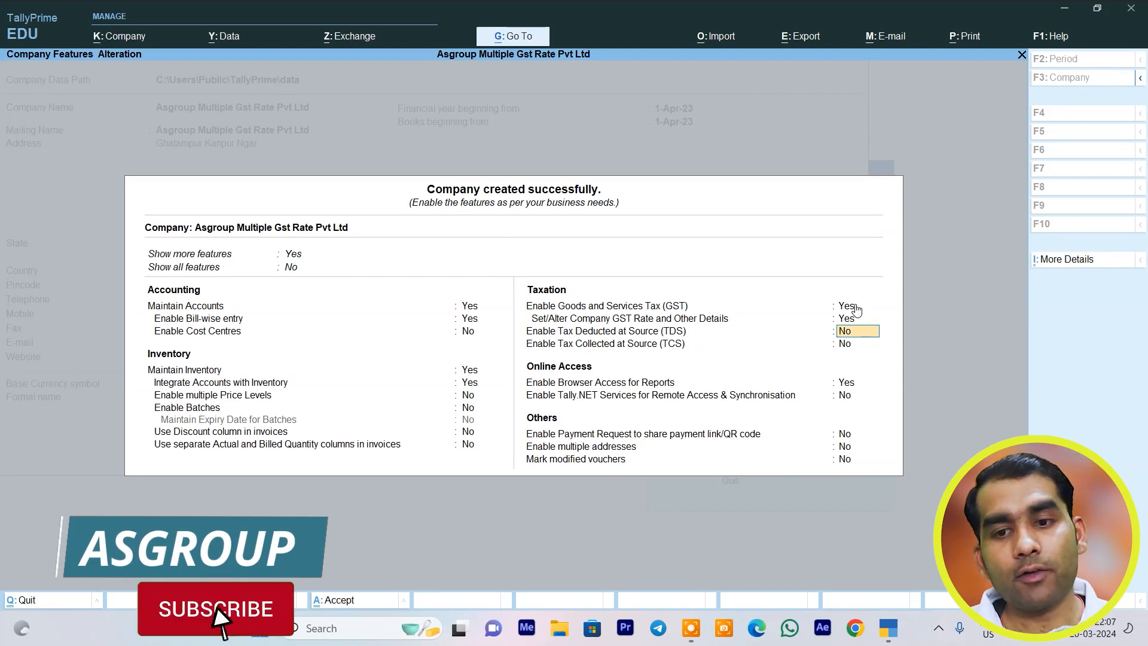
key("ctrl")
key("ctrl+a")
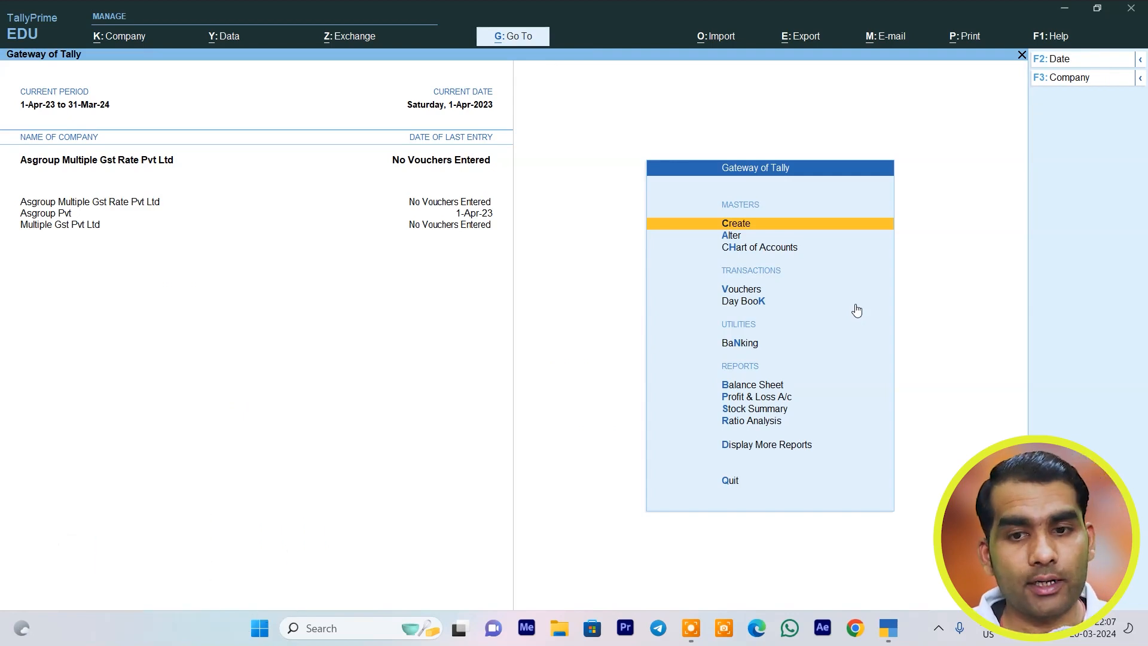
Start a new stock group master named Samsung with no alias.
key("Return")
key("Down")
key("Down")
key("Down")
key("Down")
key("Down")
key("Up")
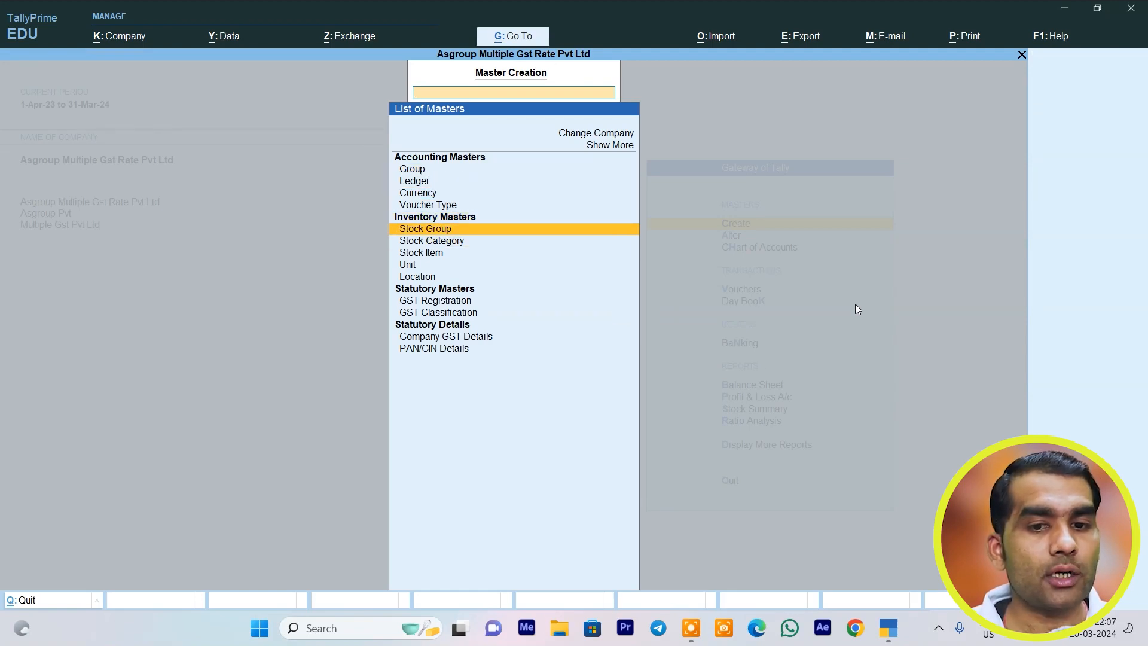
key("Return")
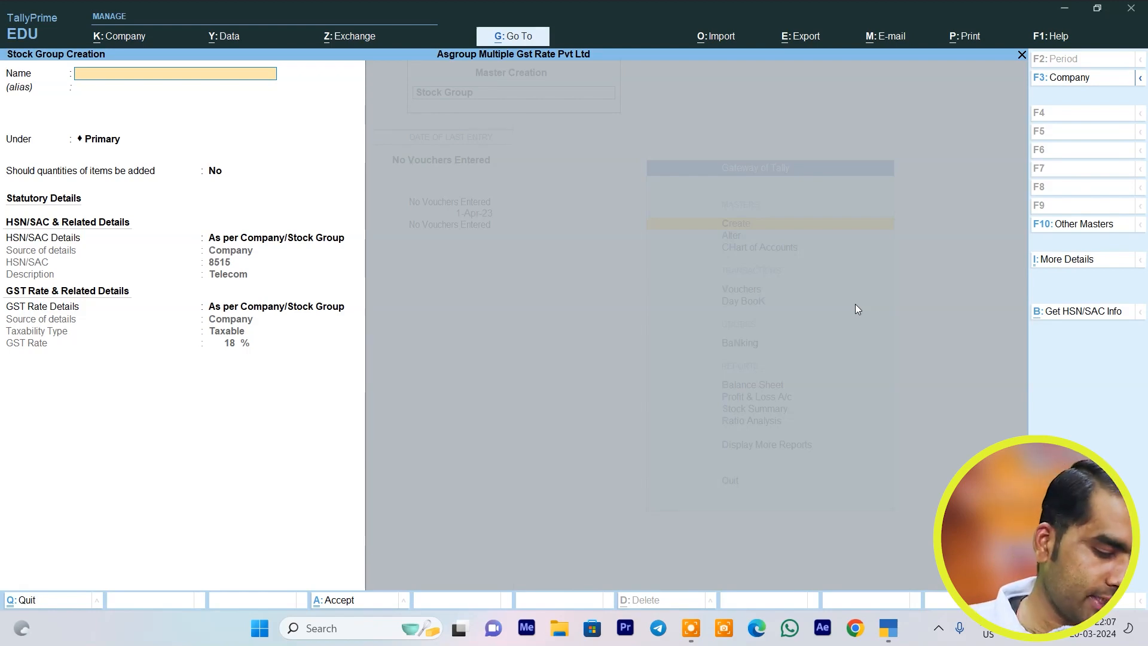
type("Samsung")
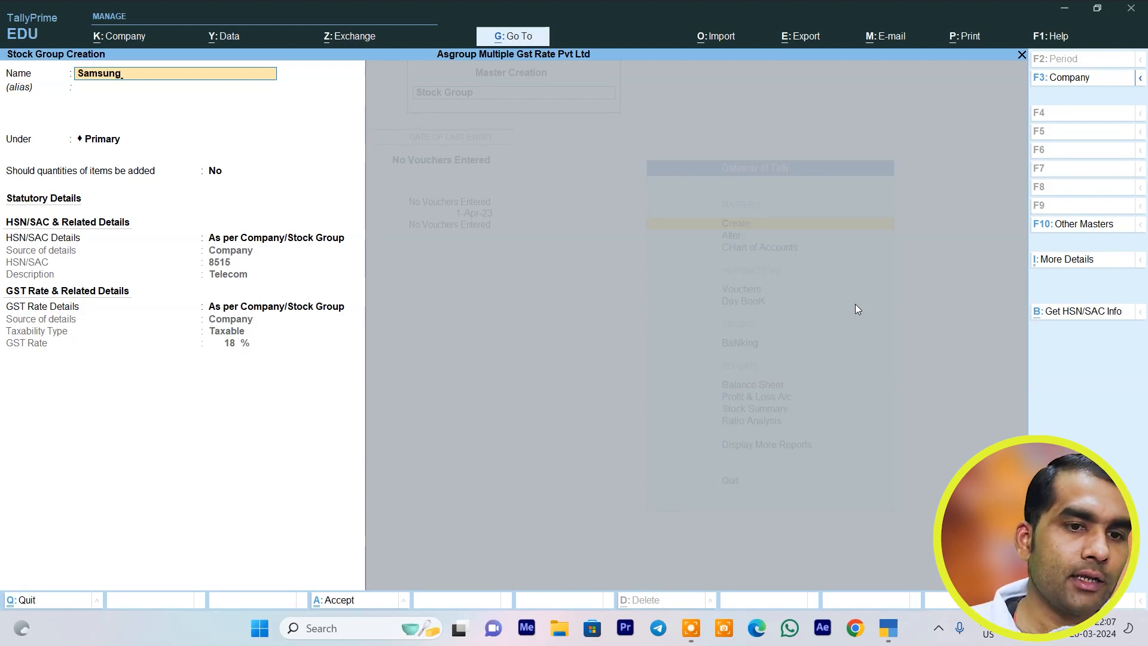
key("Return")
key("Return")
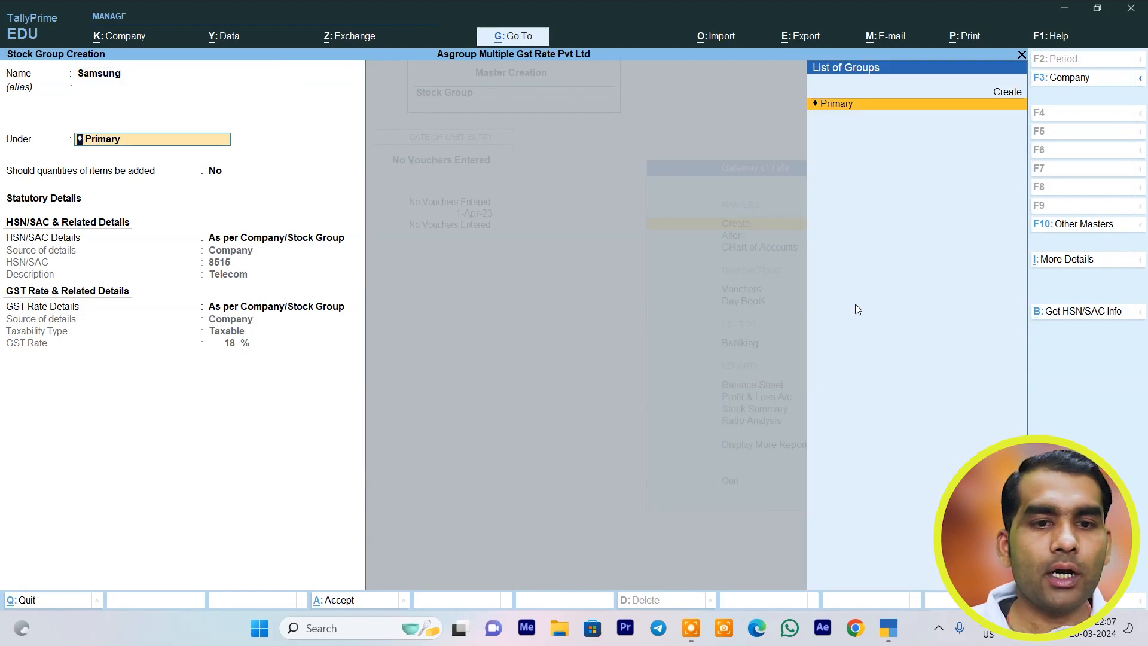
Keep Samsung under Primary, quantities added at No and HSN/SAC and GST rate details As per Company/Stock Group, and save the group.
key("Return")
key("Return")
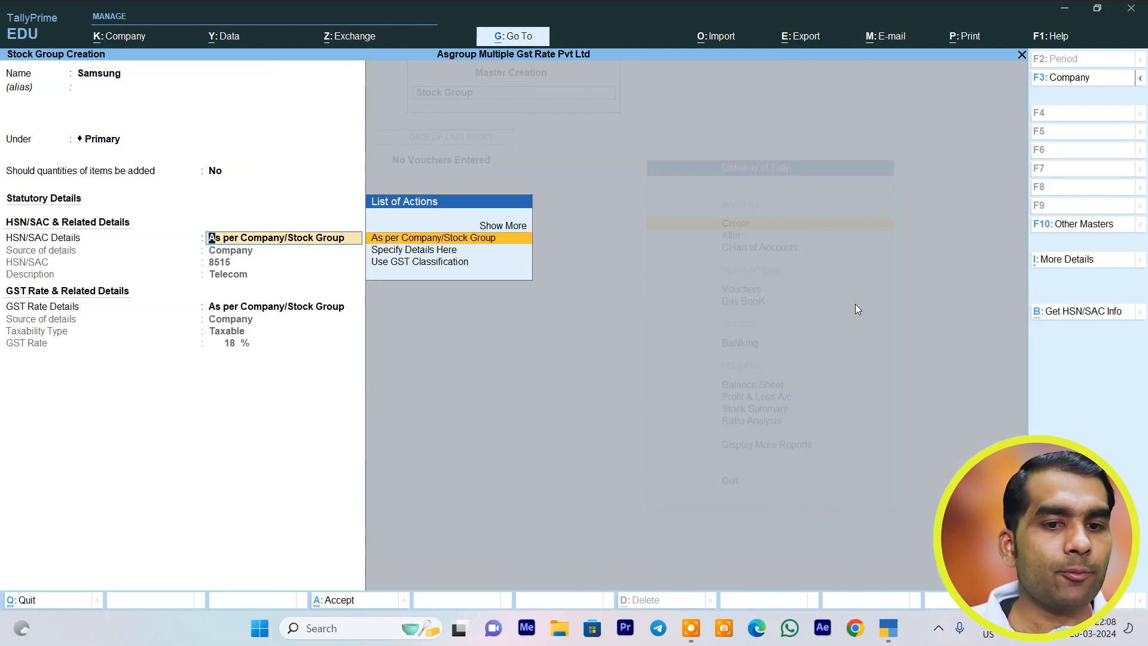
key("Return")
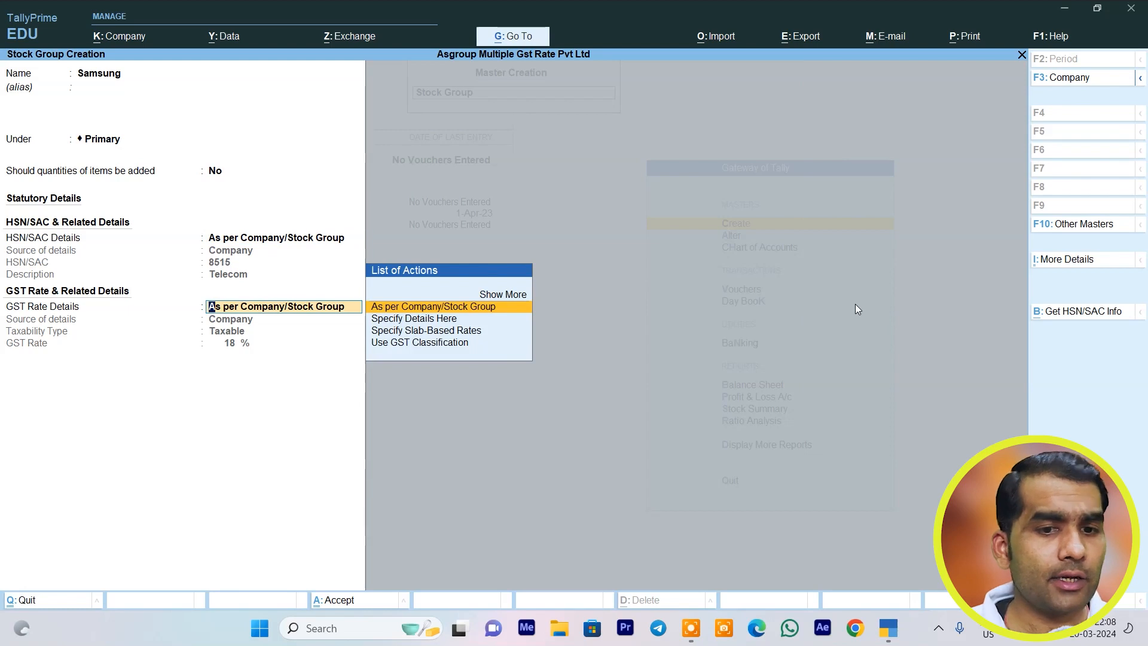
key("ctrl")
key("ctrl+a")
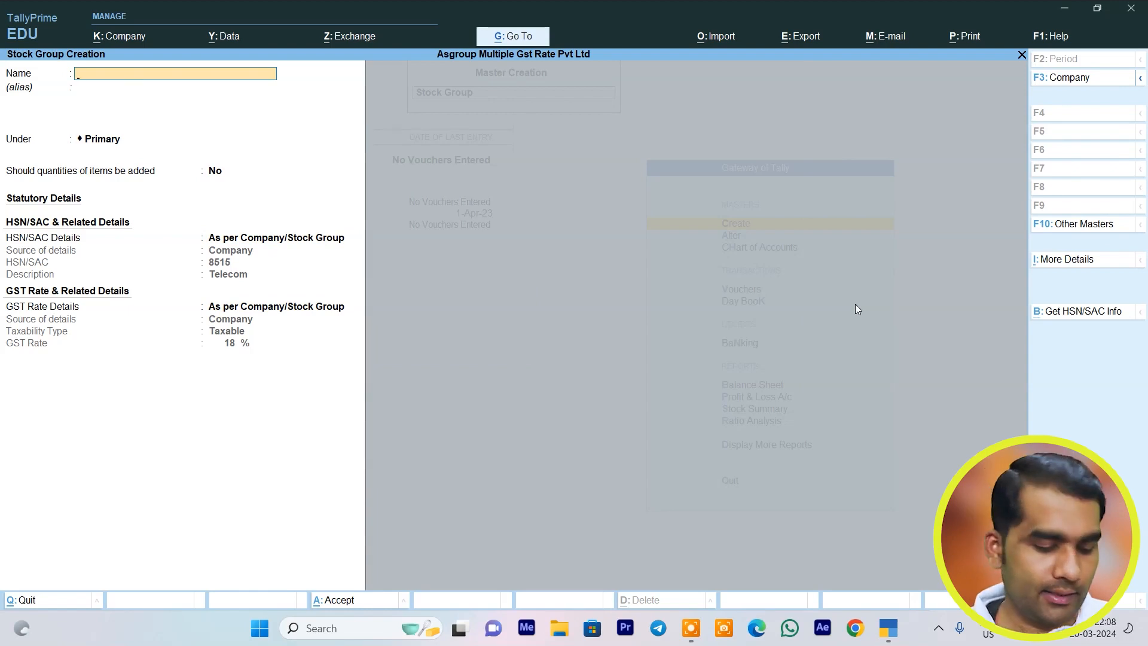
Start another stock group named Acc under Primary, with no alias and quantities of items added kept at No.
type("Acc")
key("Return")
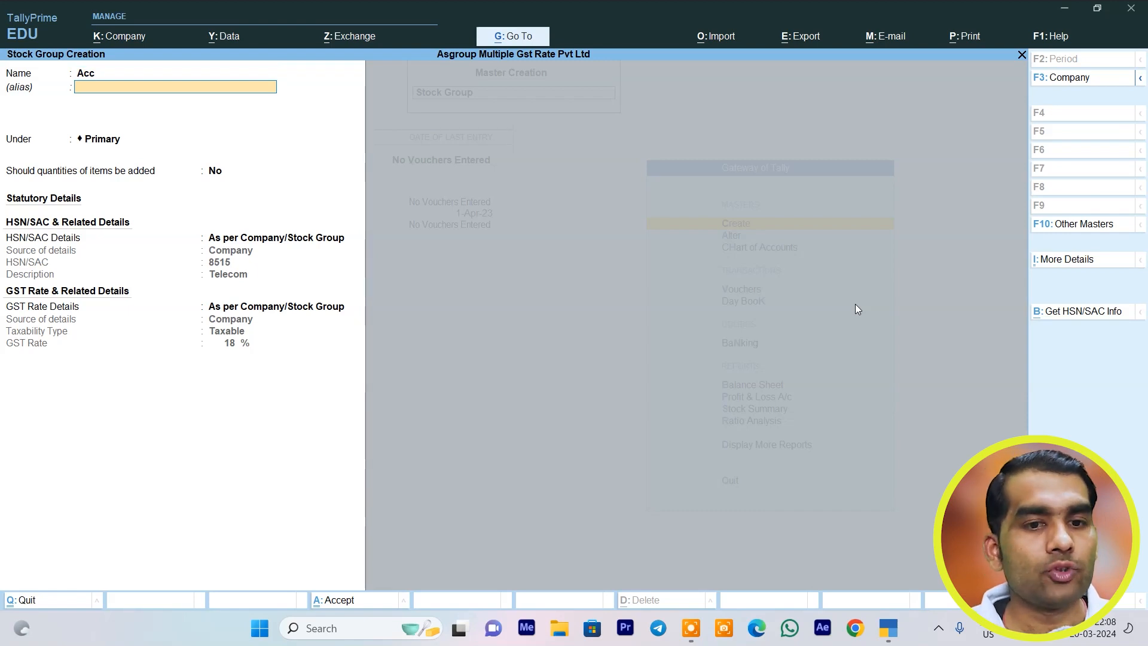
key("Return")
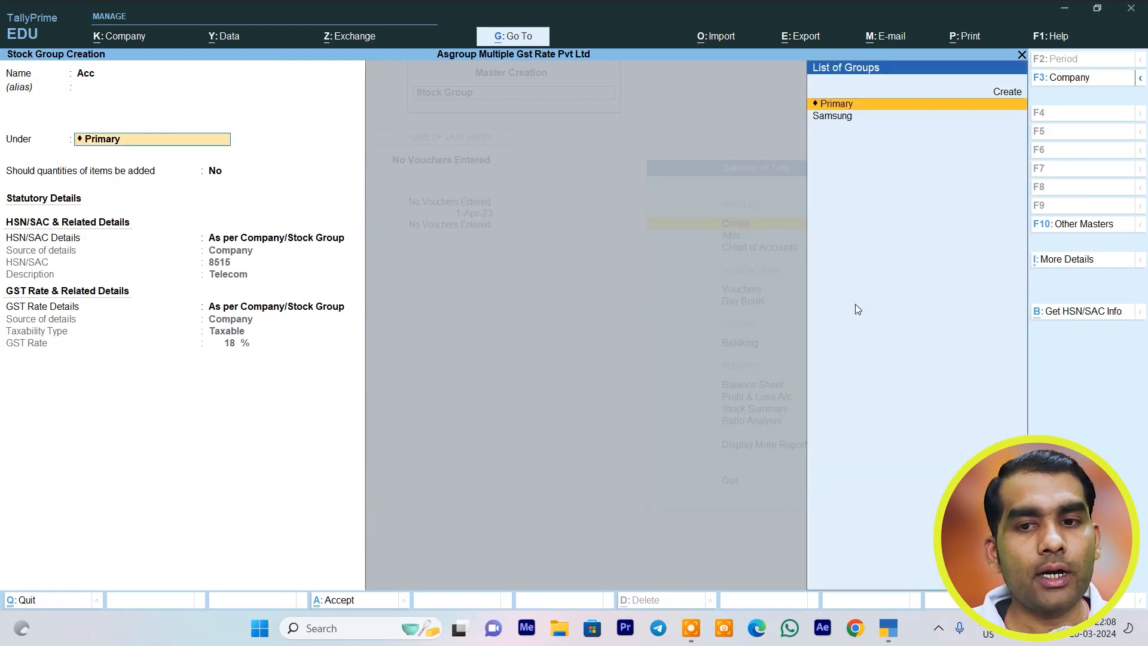
key("Return")
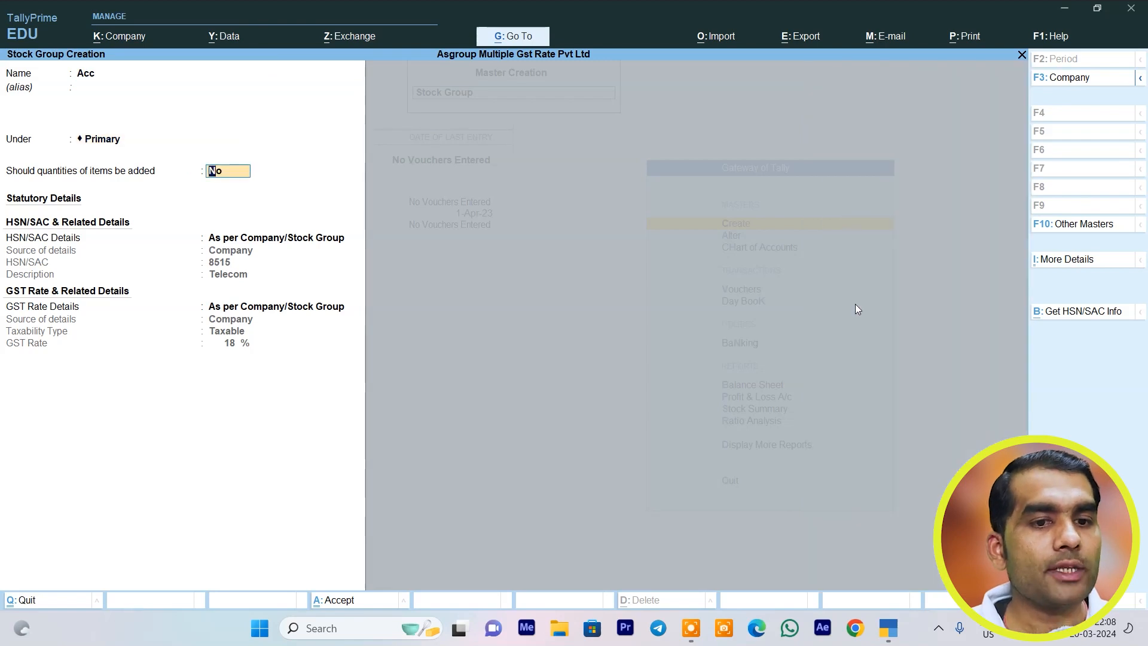
key("Return")
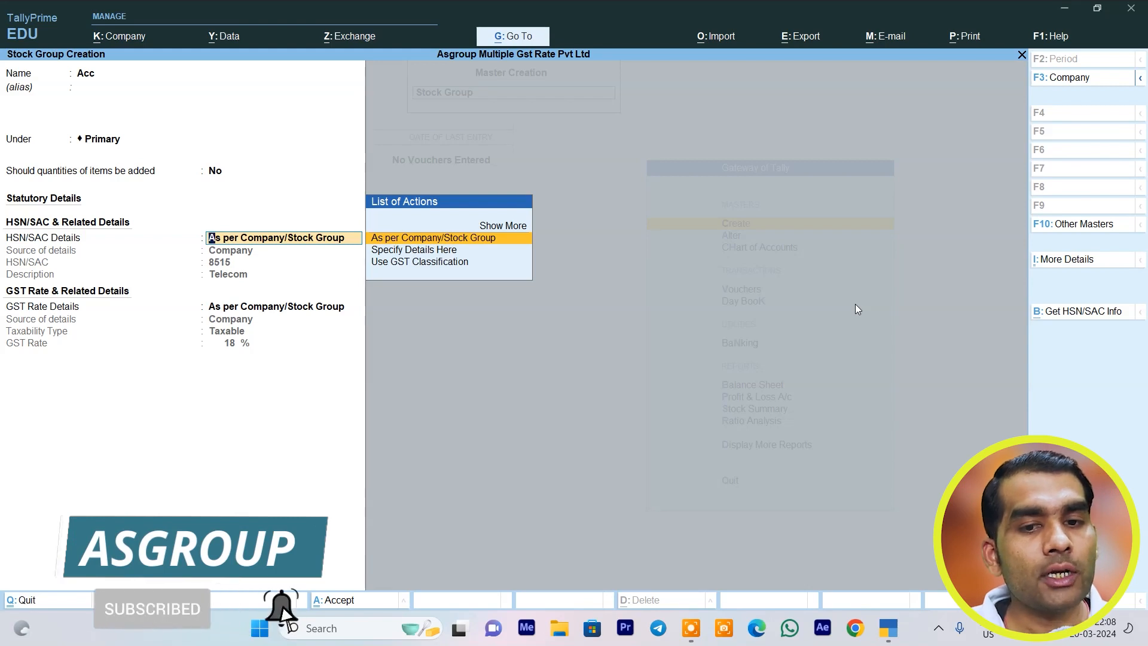
Set the Acc group's HSN/SAC Details to Specify Details Here, leaving the HSN/SAC code and description blank.
key("Down")
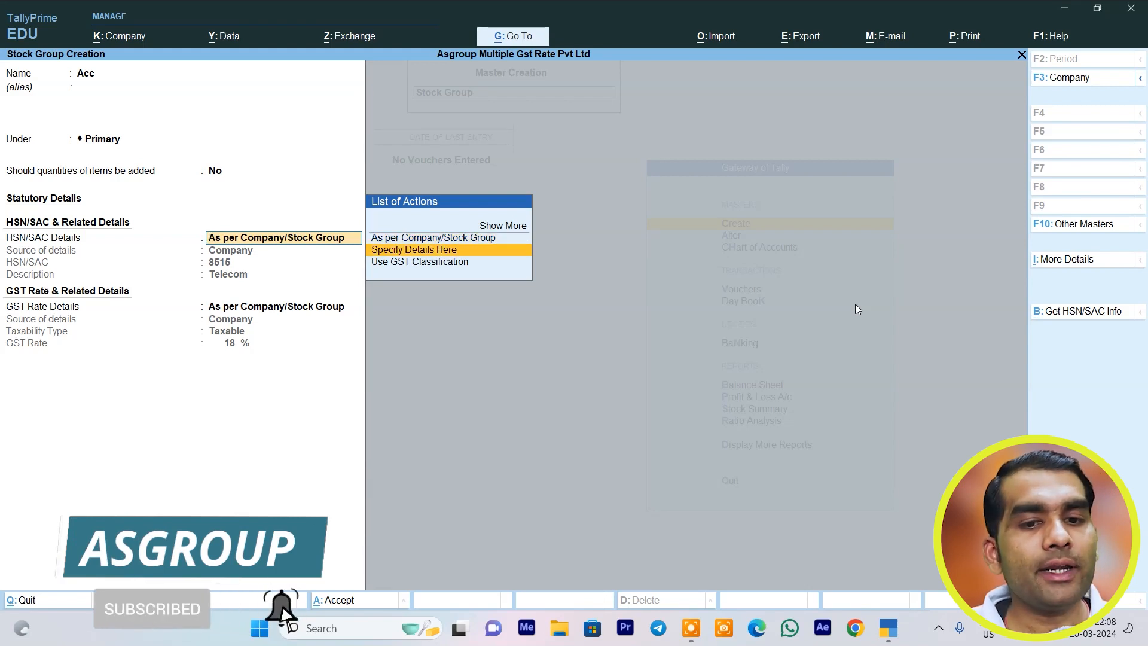
key("Return")
key("Return")
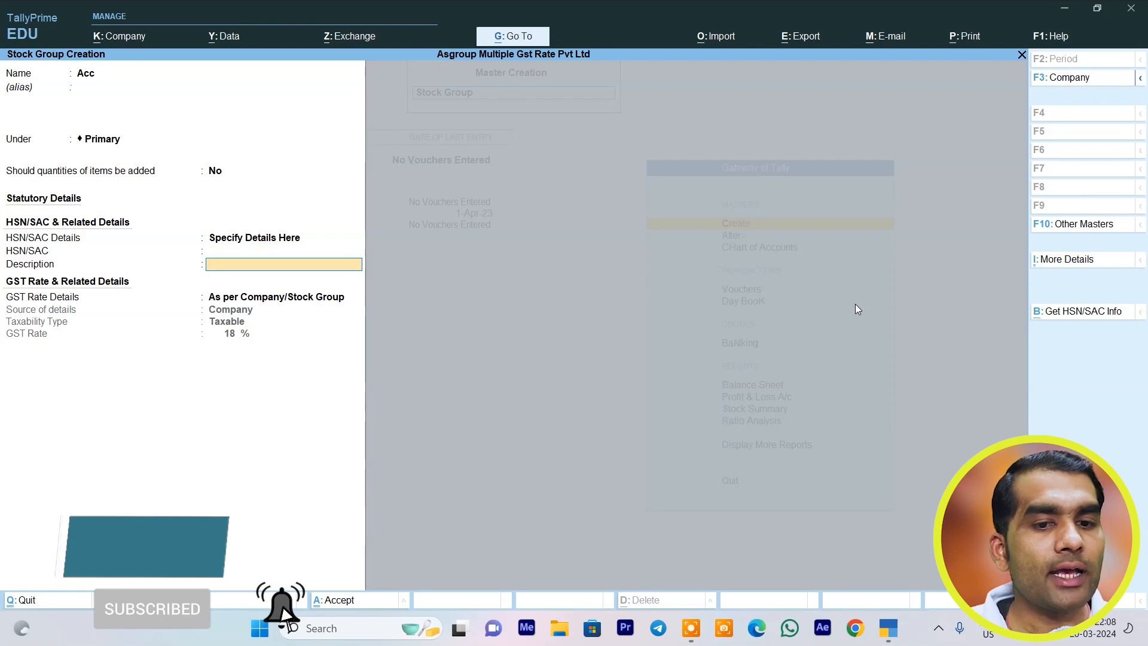
key("Return")
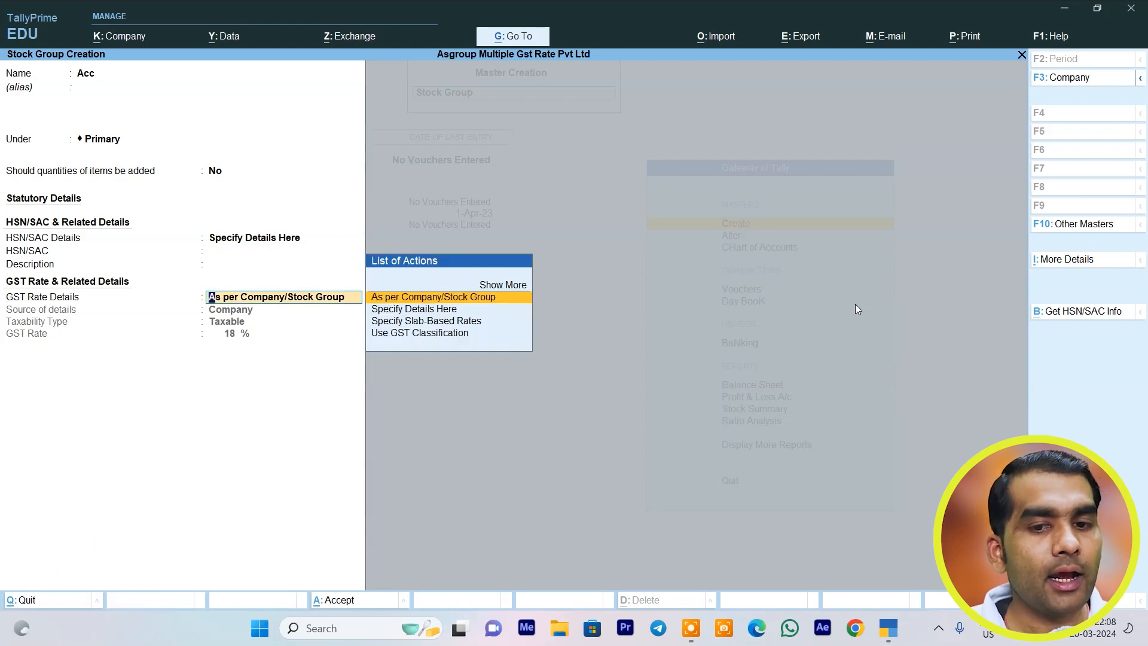
Set the Acc group's GST Rate Details to Specify Details Here with taxability Taxable and a 28% GST rate, and save the group.
key("Down")
key("Return")
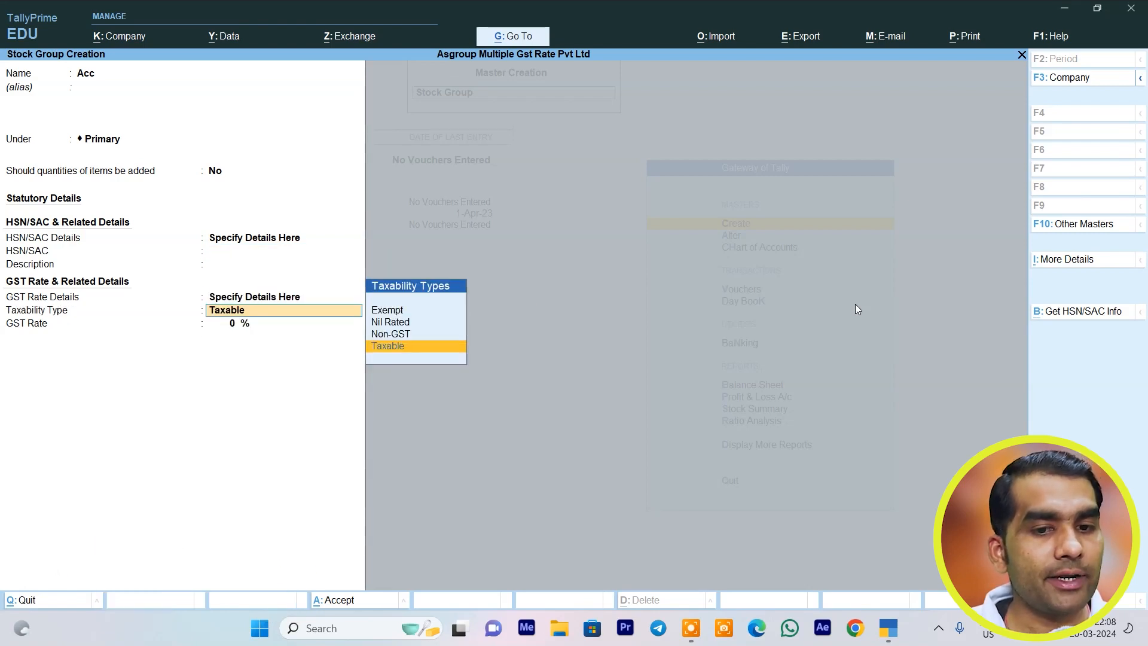
key("Return")
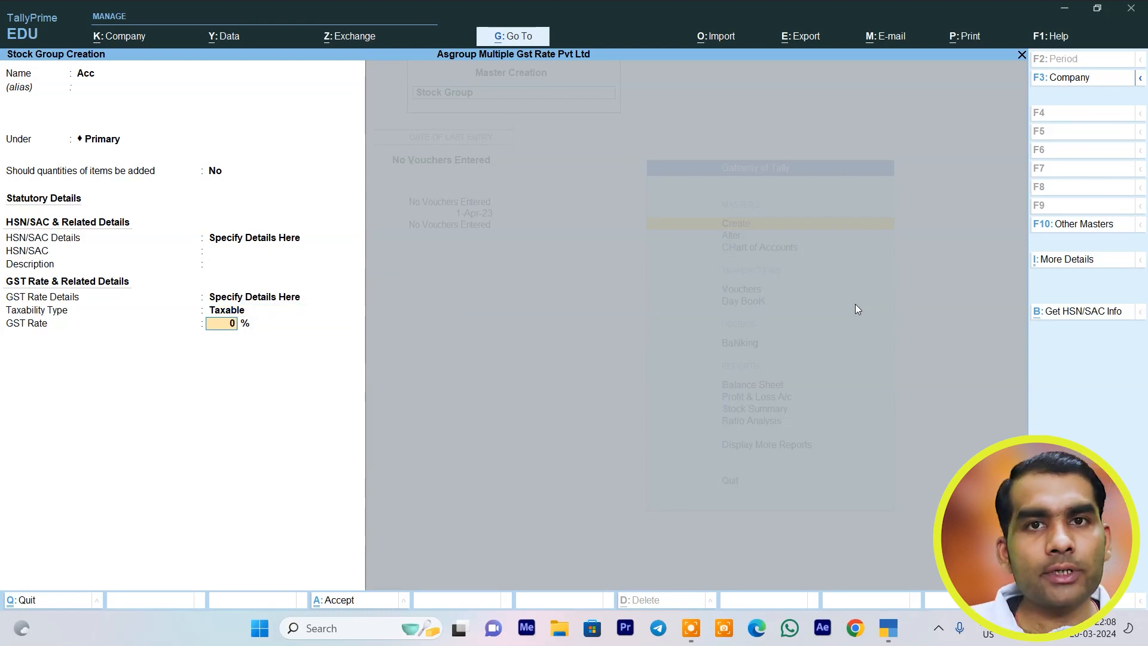
type("28")
key("Return")
key("Return")
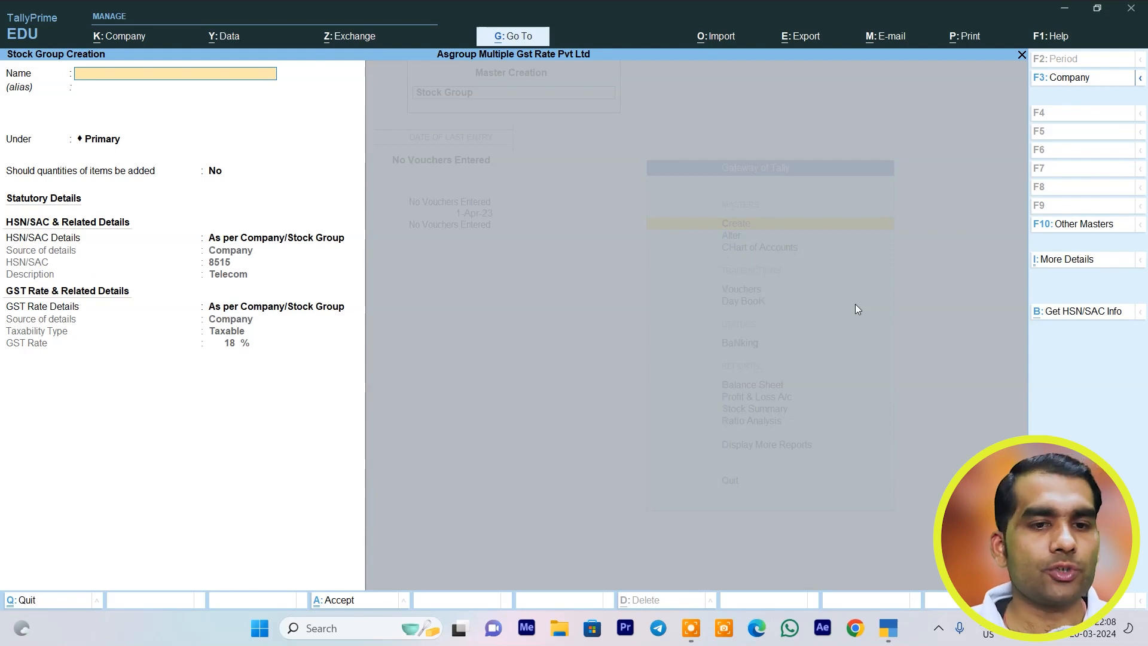
Leave stock group creation and create a stock category named Ceme under Primary with no alias.
key("Escape")
key("Return")
key("Down")
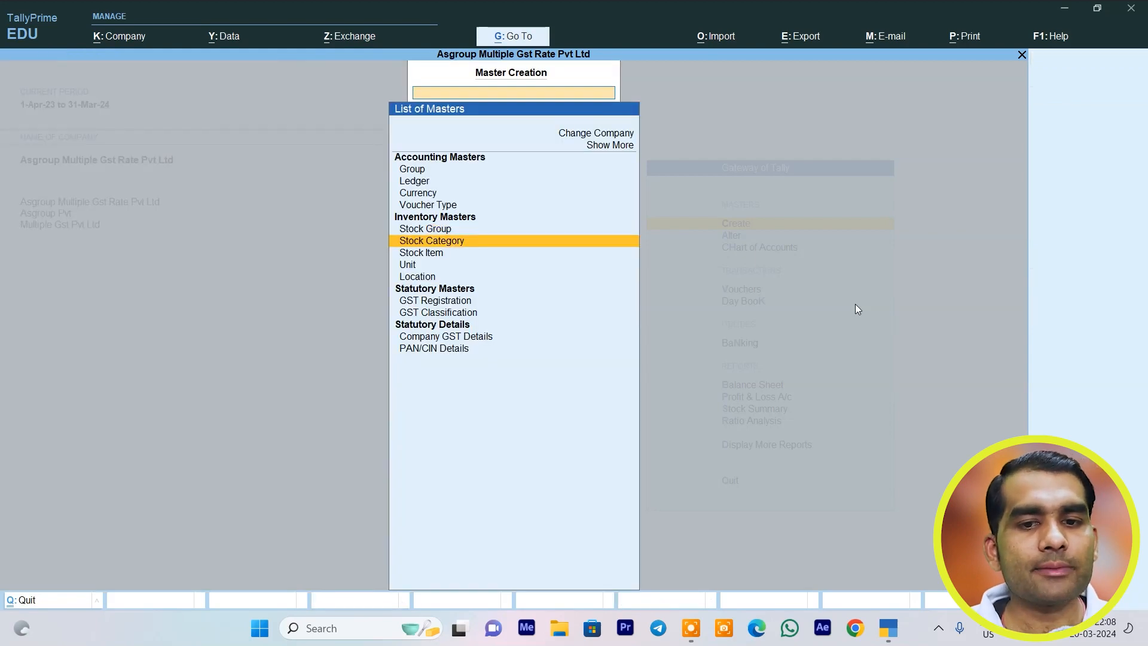
key("Return")
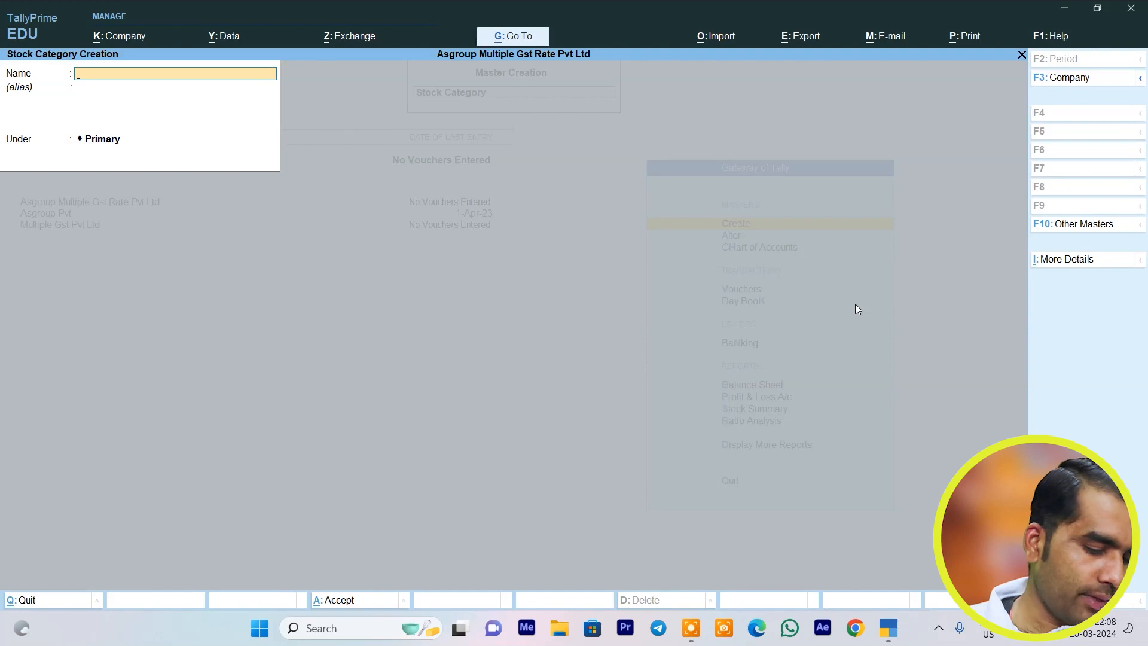
type("Ceme")
key("Return")
key("Return")
key("Return")
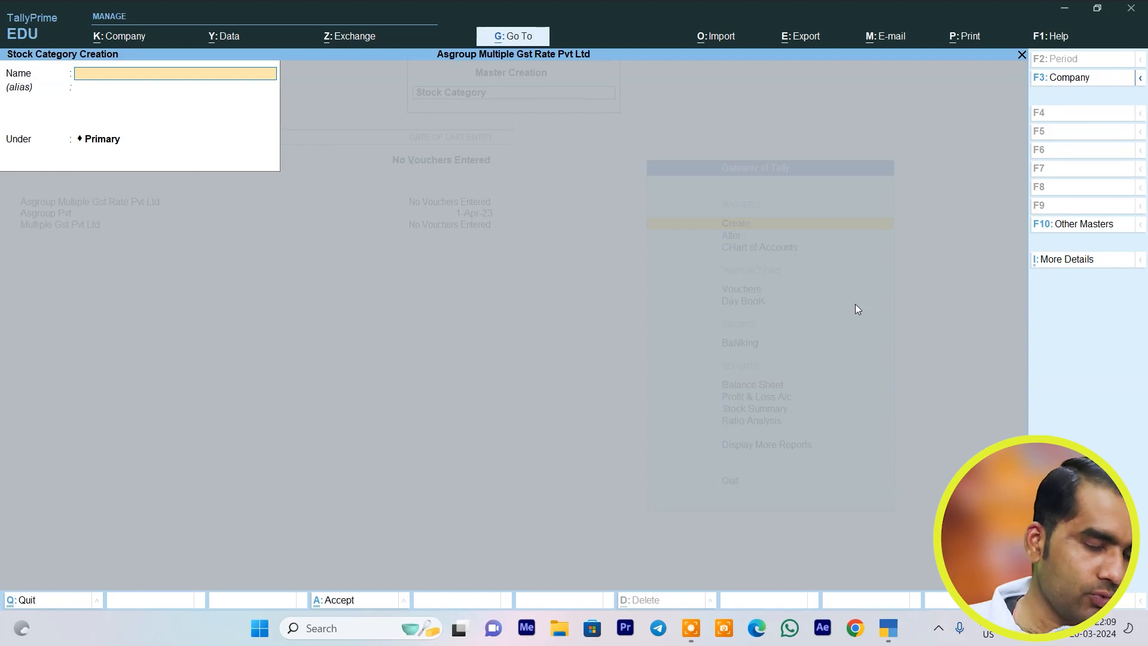
Create another stock category named Mobile under Primary with no alias.
type("Mobile")
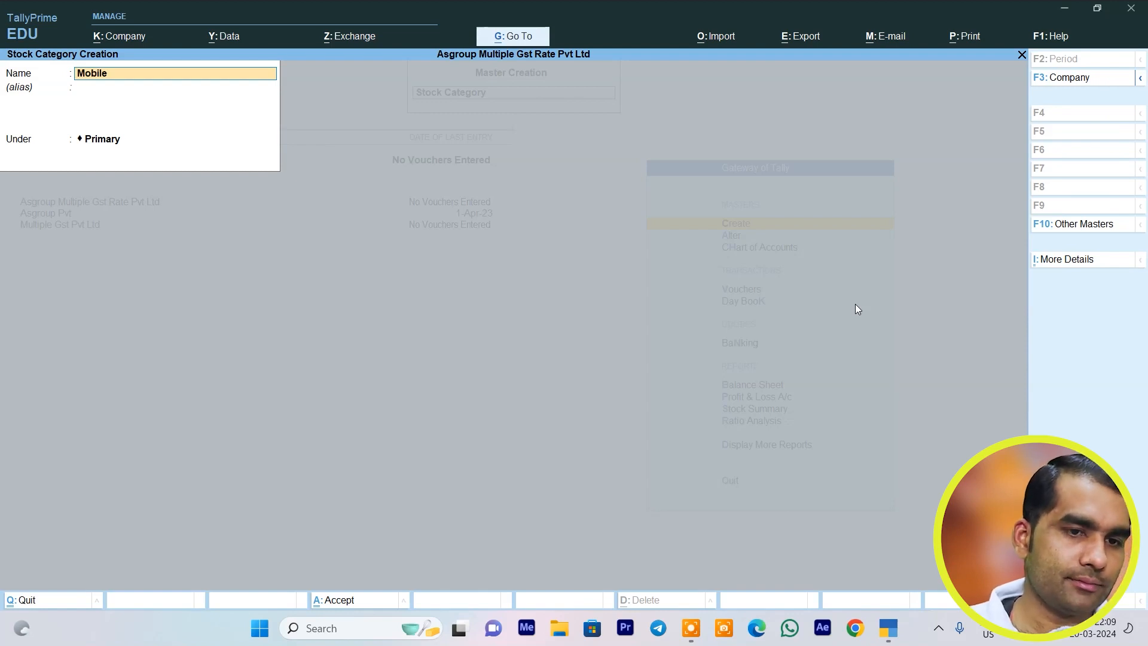
key("Return")
key("Return")
key("Return")
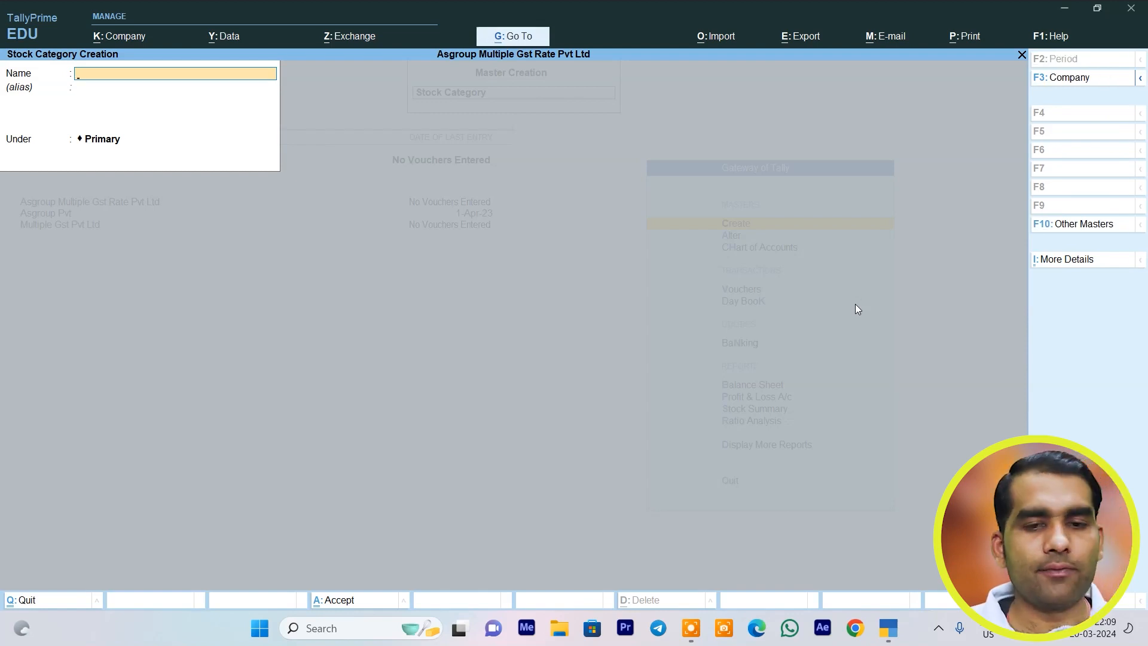
Start a new stock item master named Galaxy F 62 with no alias and place it under the Samsung group.
key("alt+c")
key("Down")
key("Return")
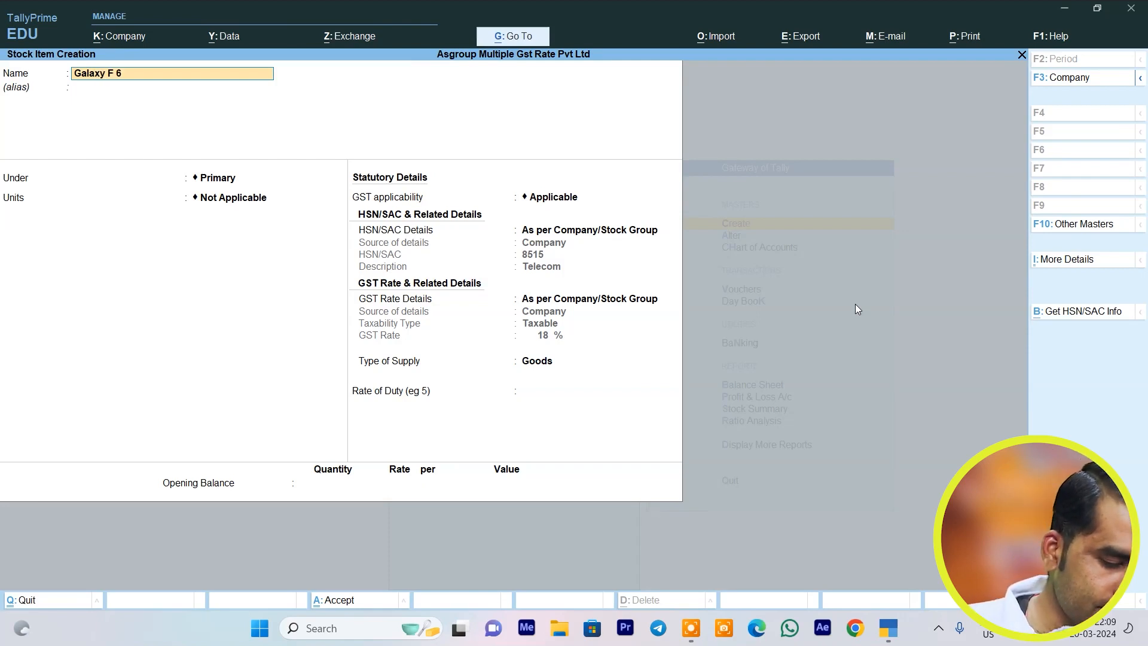
key("Return")
key("Return")
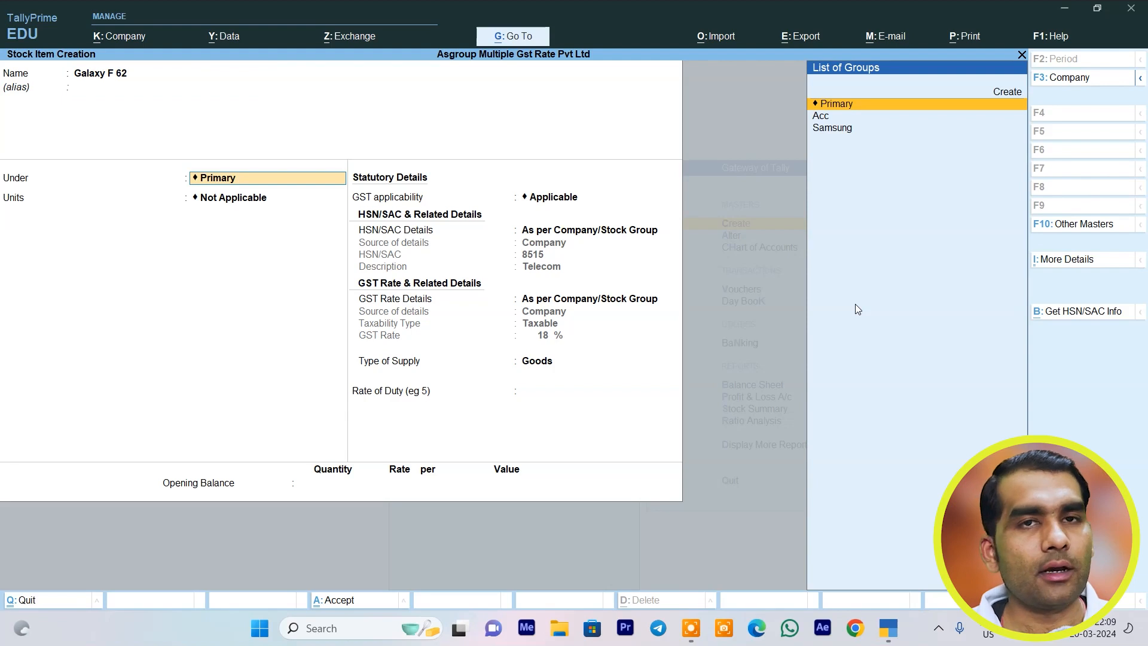
key("Down")
key("Down")
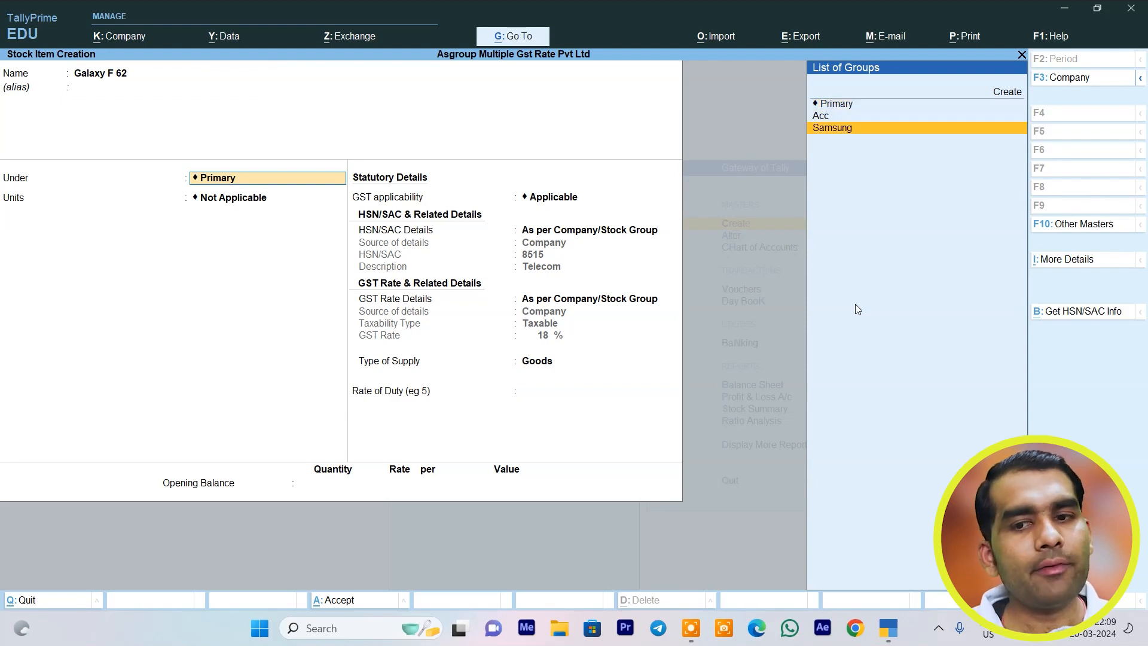
key("Return")
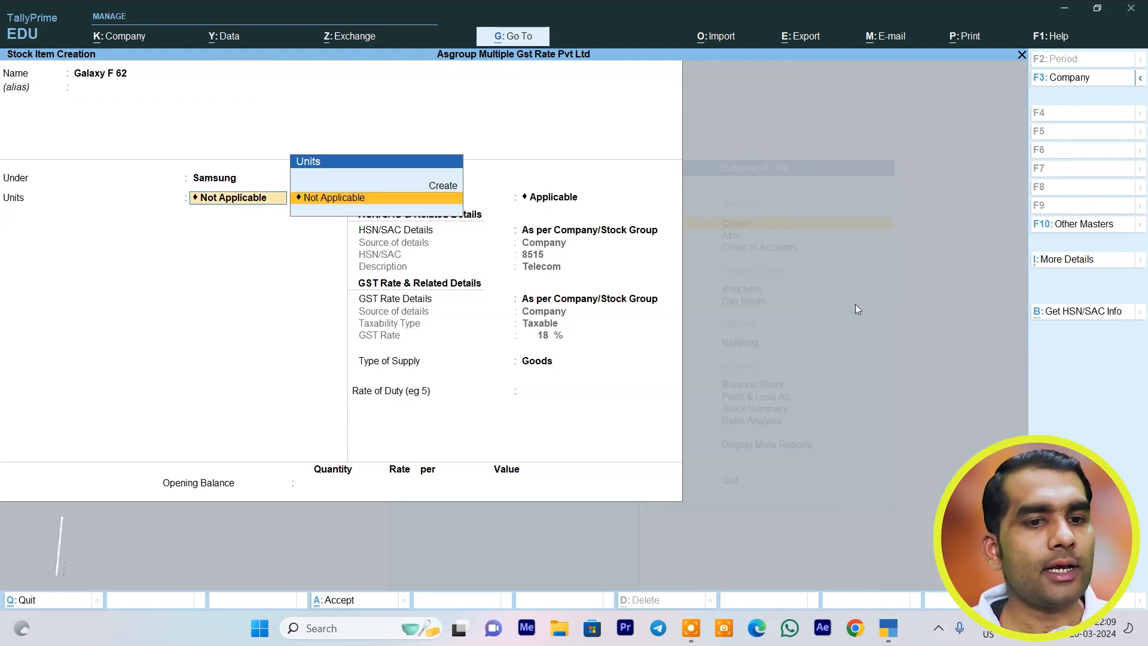
Create a simple unit with symbol pcs, UQC PCS-PIECES and 0 decimal places, and use it for the Galaxy F 62 item.
key("Up")
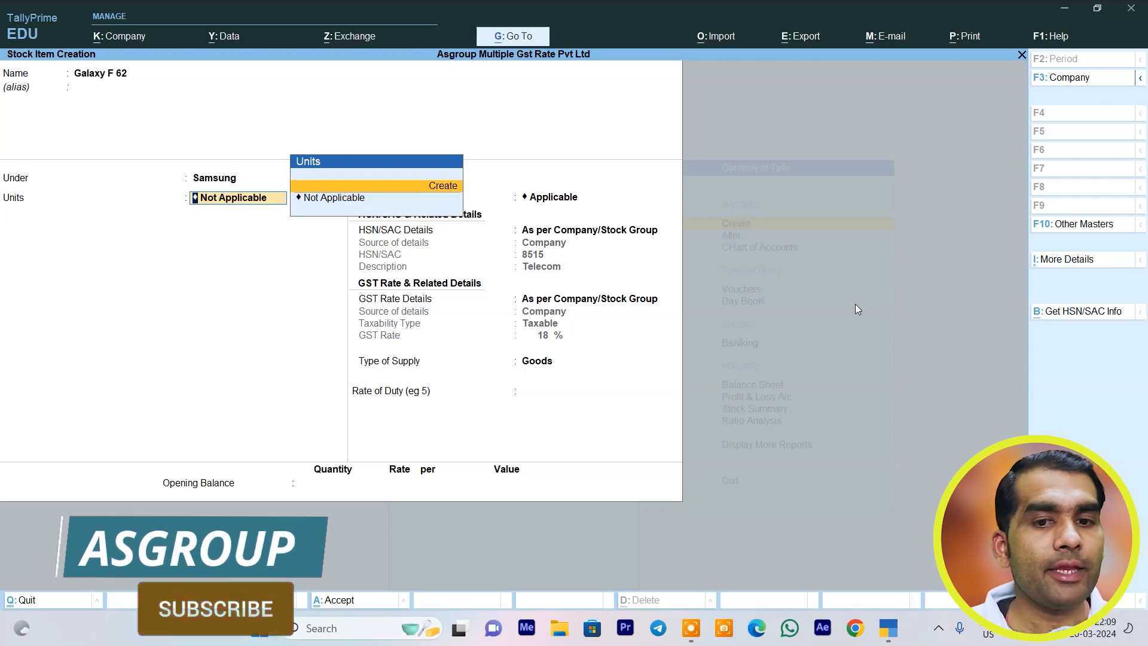
key("Return")
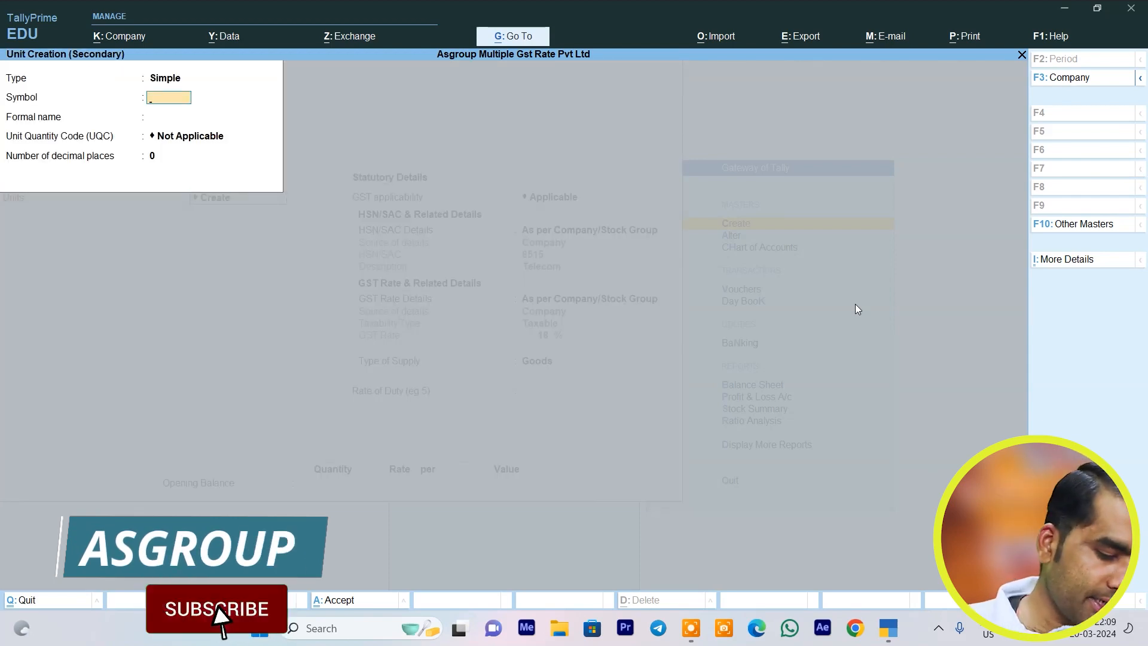
type("pcs")
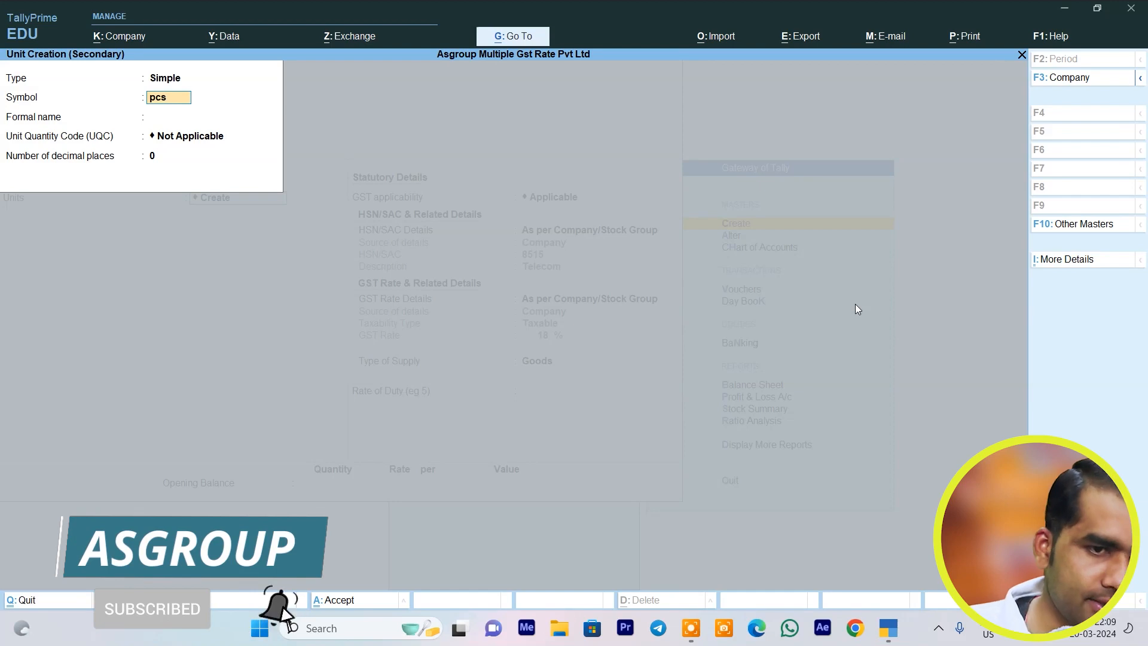
key("Return")
key("Return")
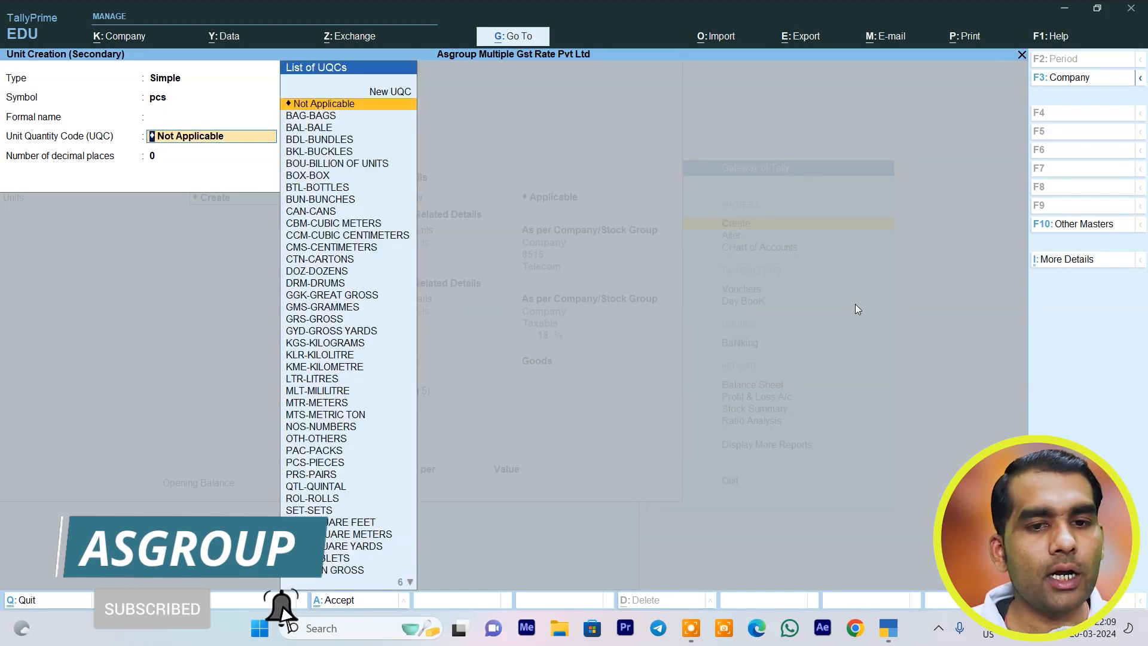
type("p")
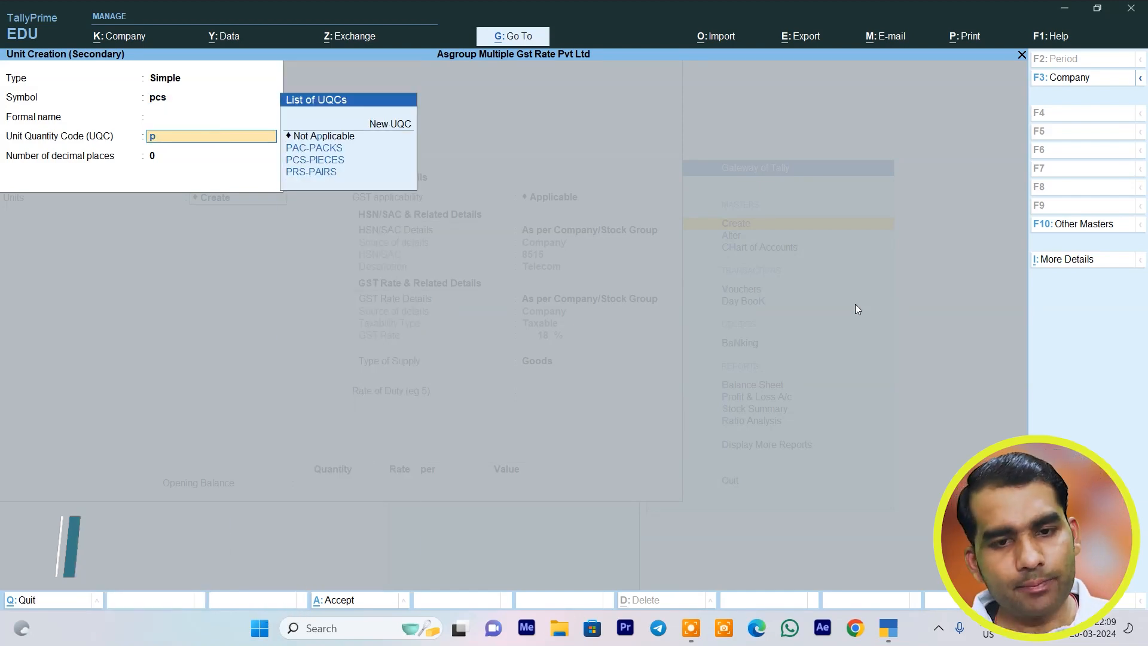
key("Down")
key("Down")
key("Return")
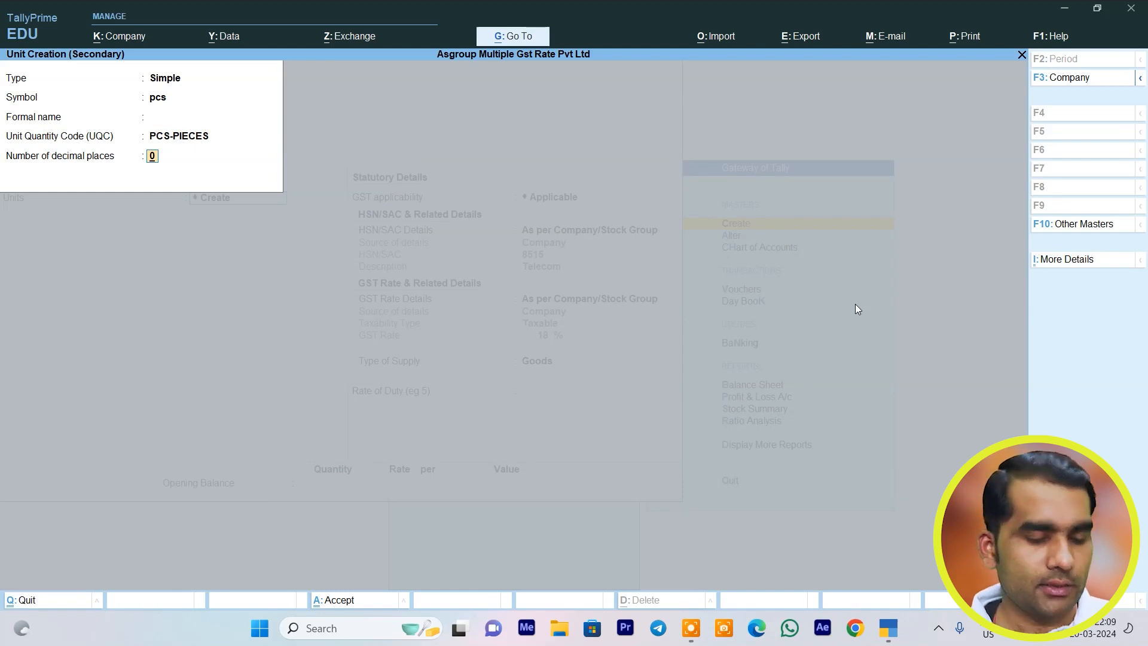
key("Return")
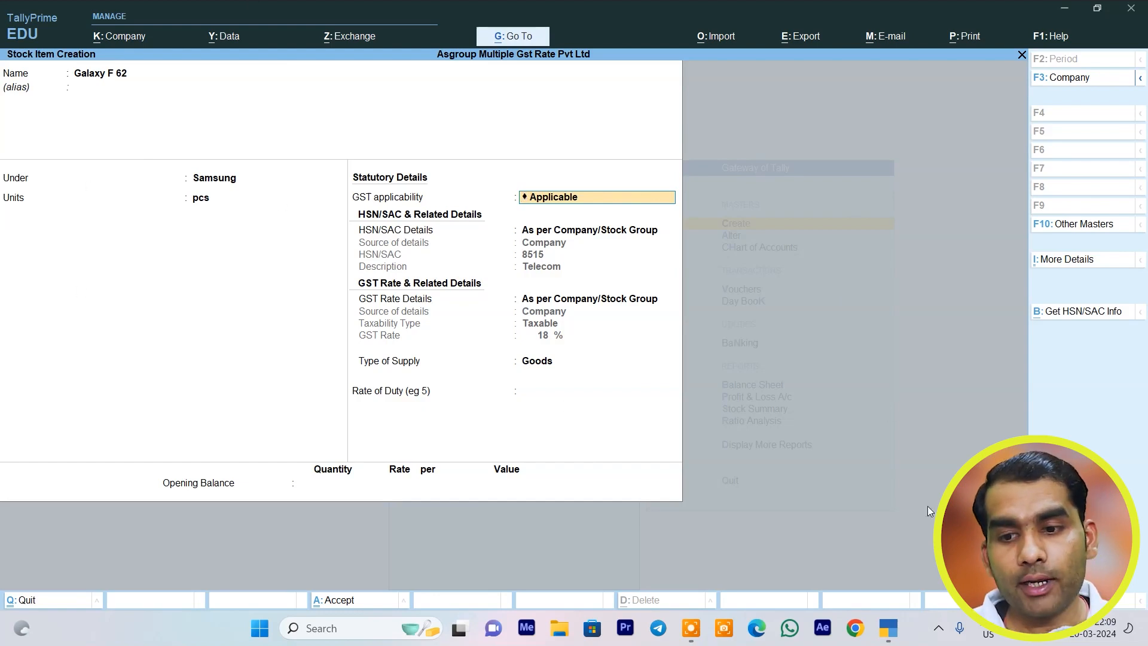
Open the configuration options for stock item creation.
key("F12")
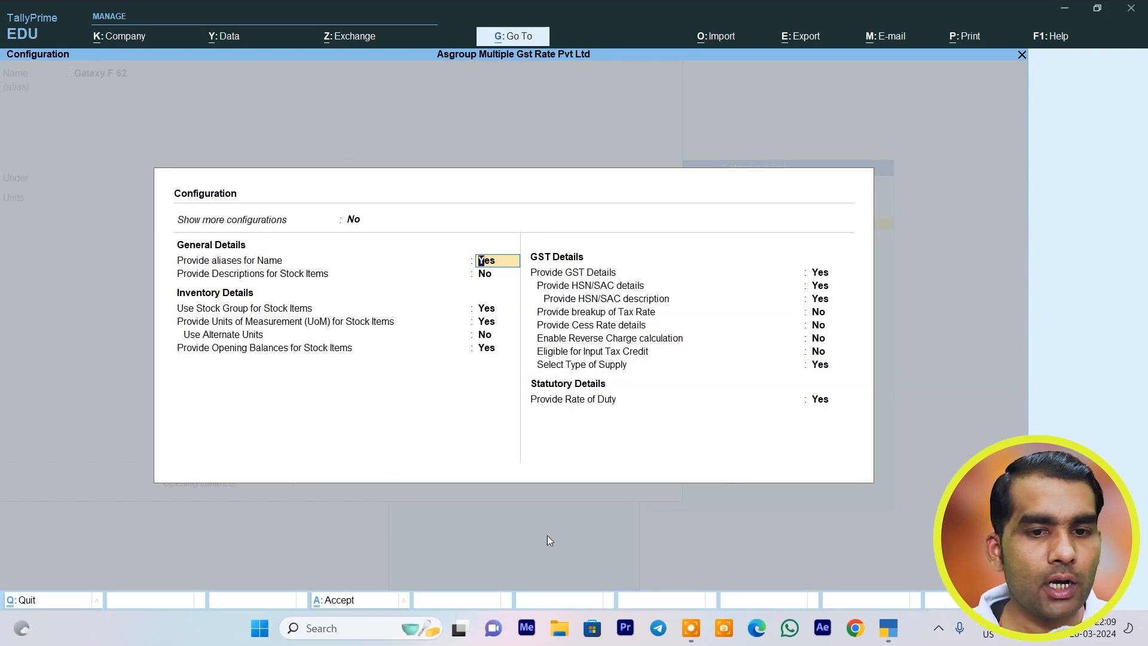
key("ctrl+a")
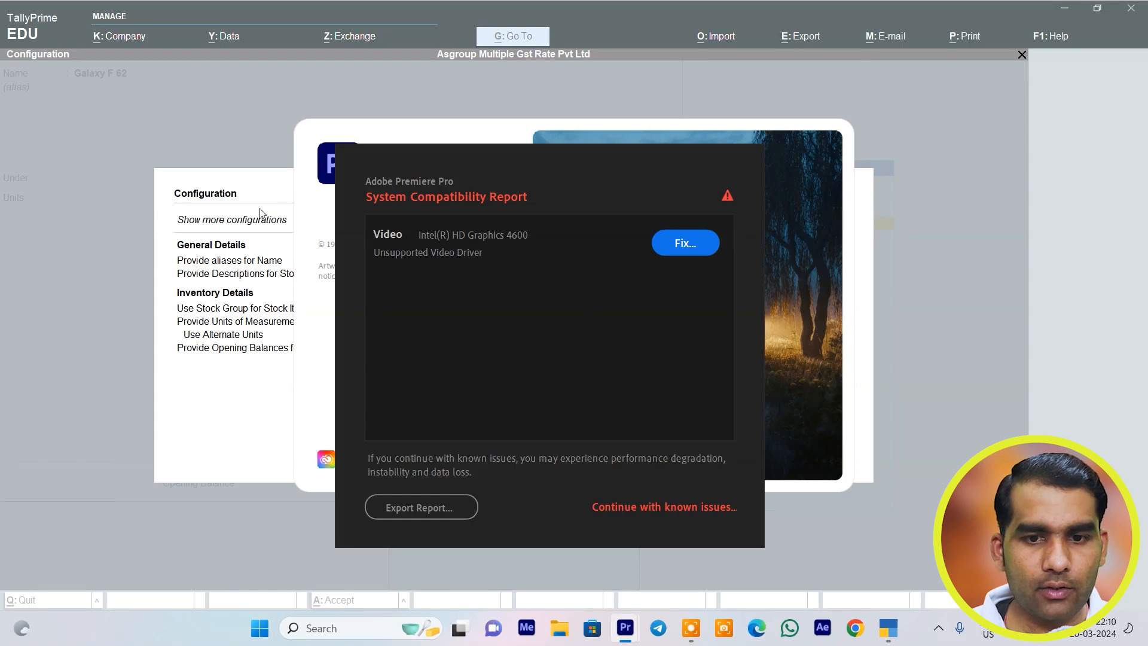
Dismiss the system compatibility report and close Adobe Premiere Pro to return to TallyPrime.
left_click(637, 509)
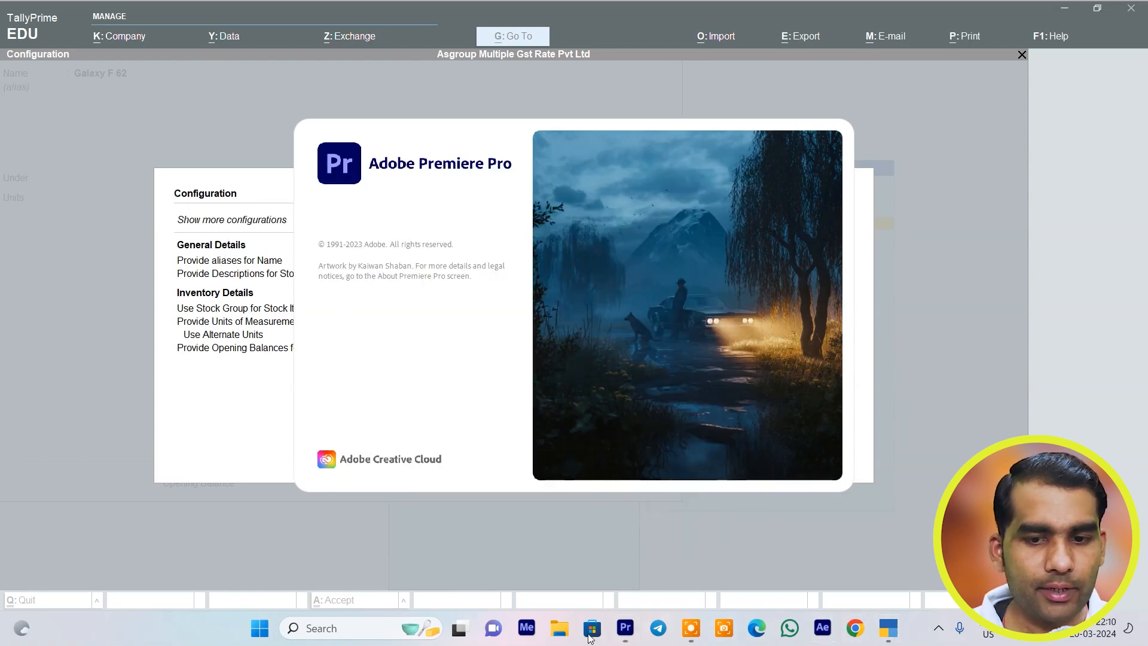
right_click(626, 630)
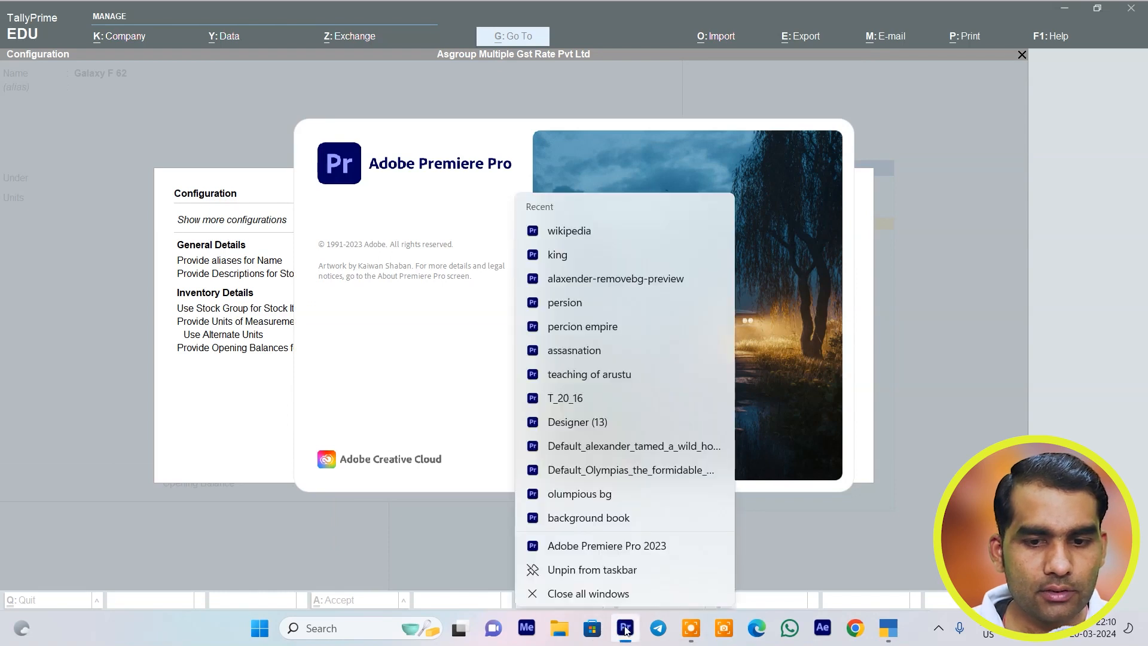
left_click(586, 591)
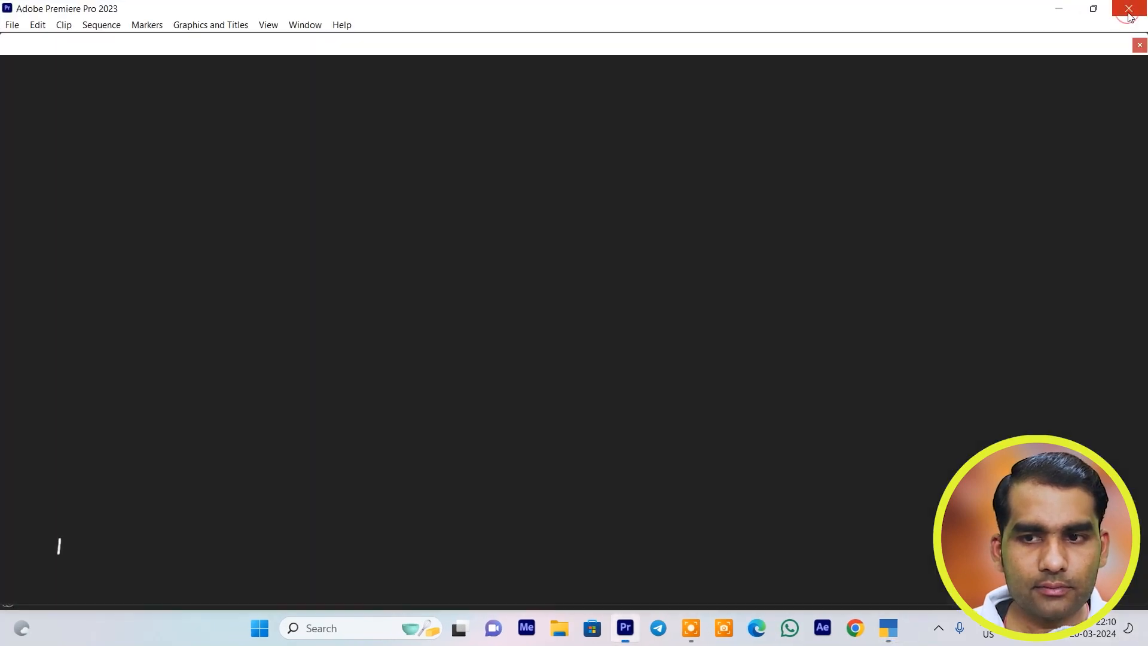
left_click(1129, 8)
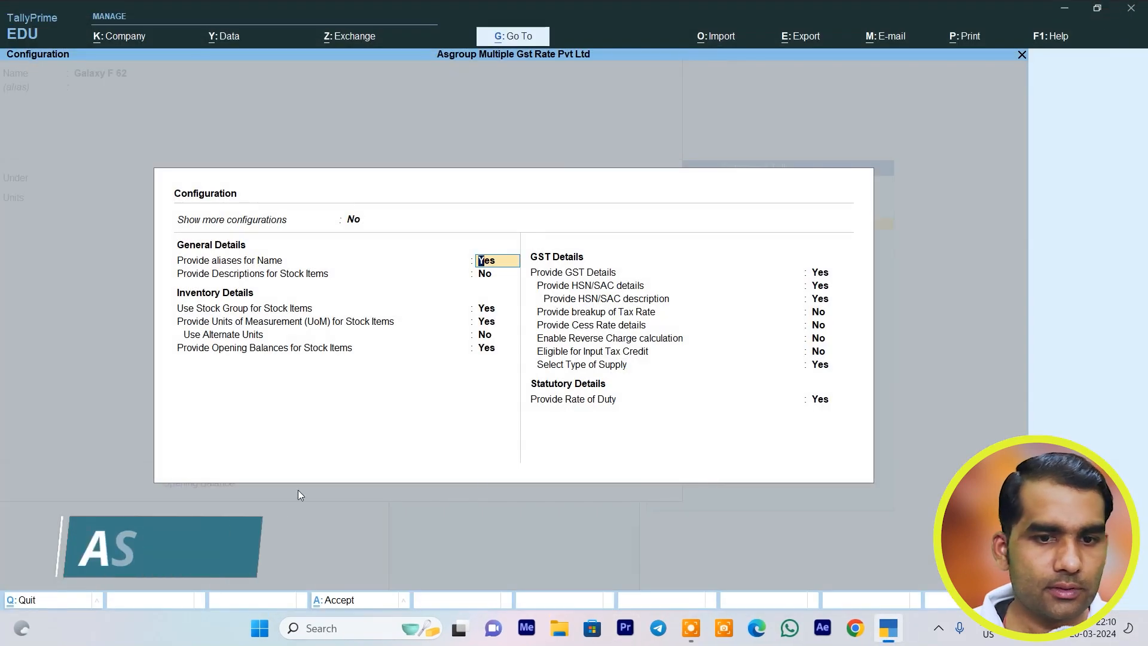
Set both Show more configurations and Show all configurations to Yes in the stock item configuration.
left_click(350, 220)
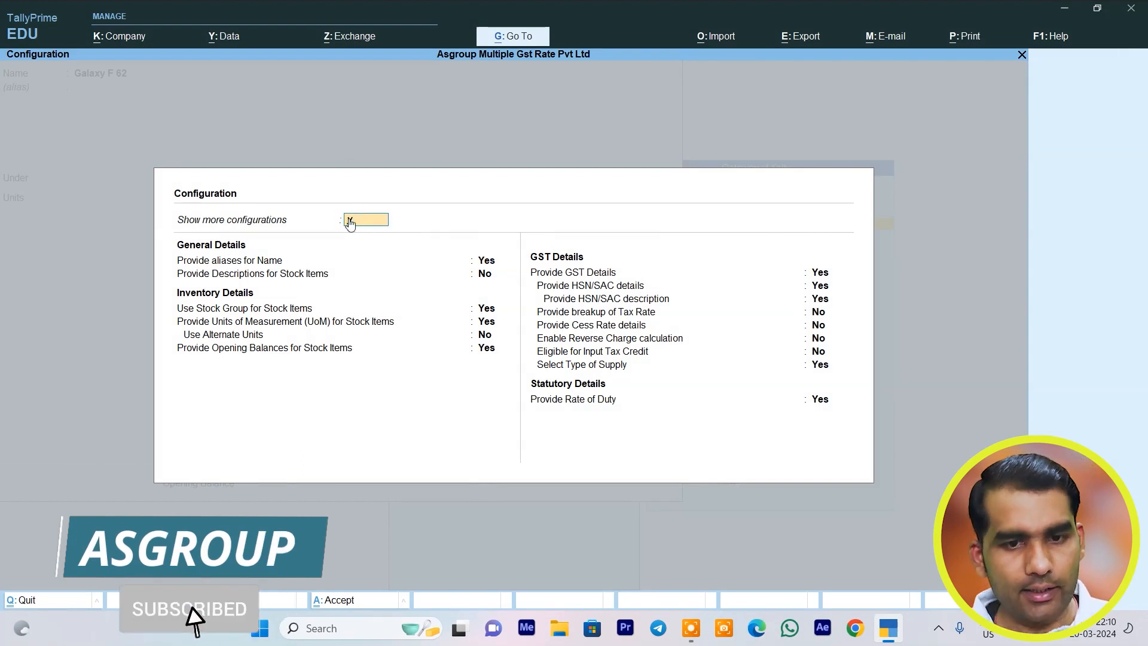
key("y")
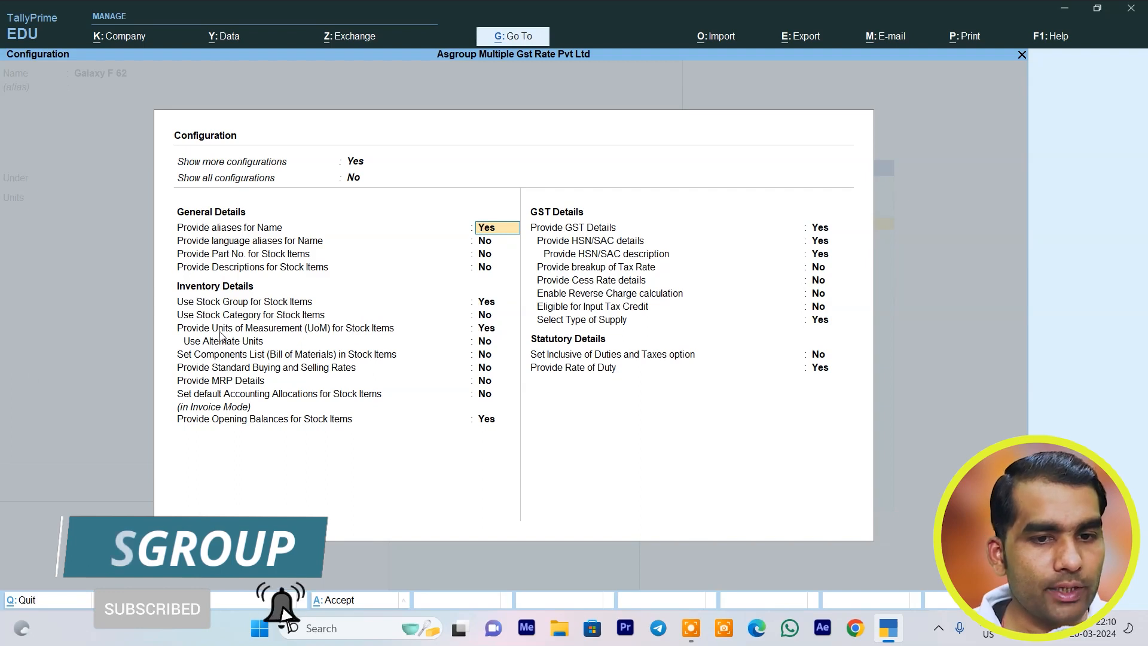
left_click(354, 179)
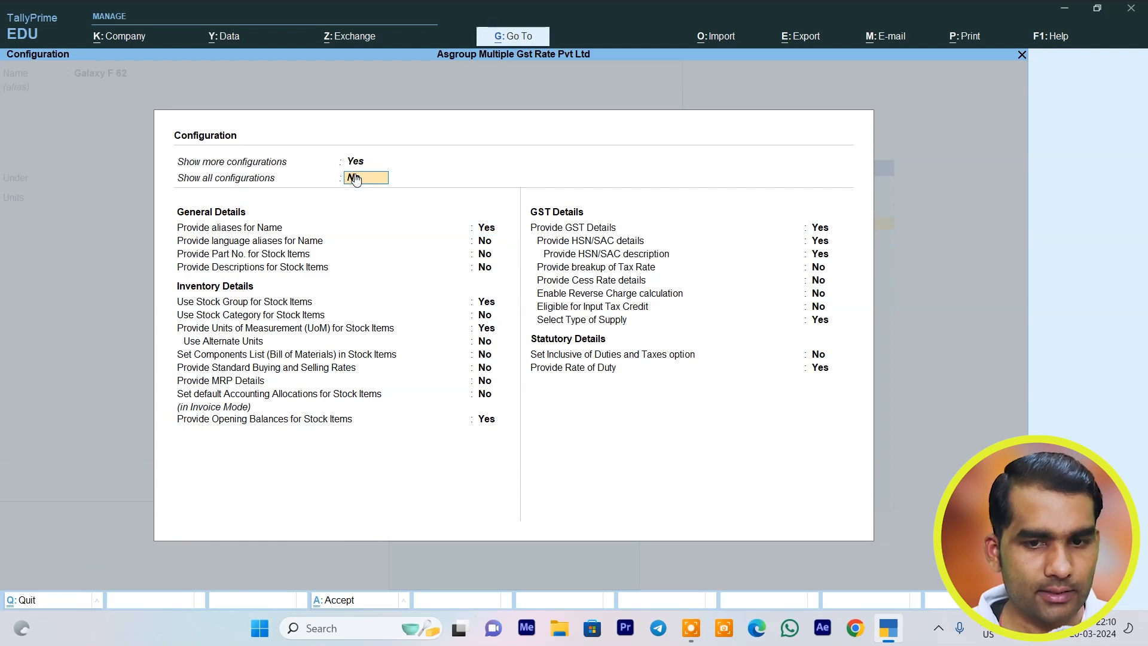
key("y")
key("Return")
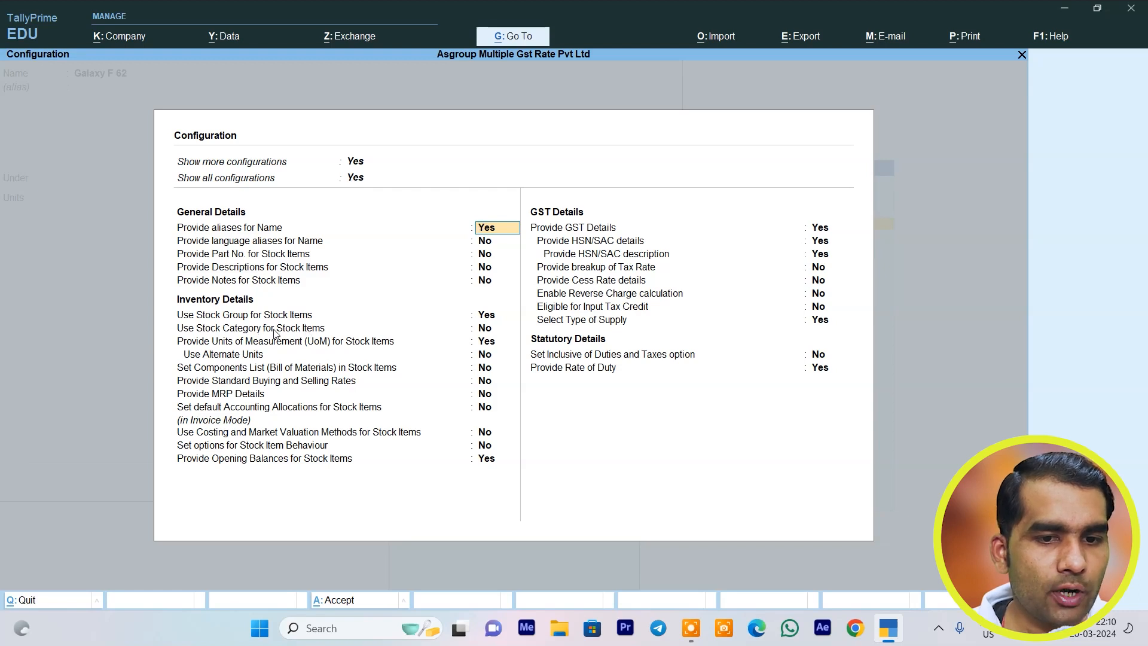
Set Use Stock Category for Stock Items to Yes and save the configuration.
left_click(486, 329)
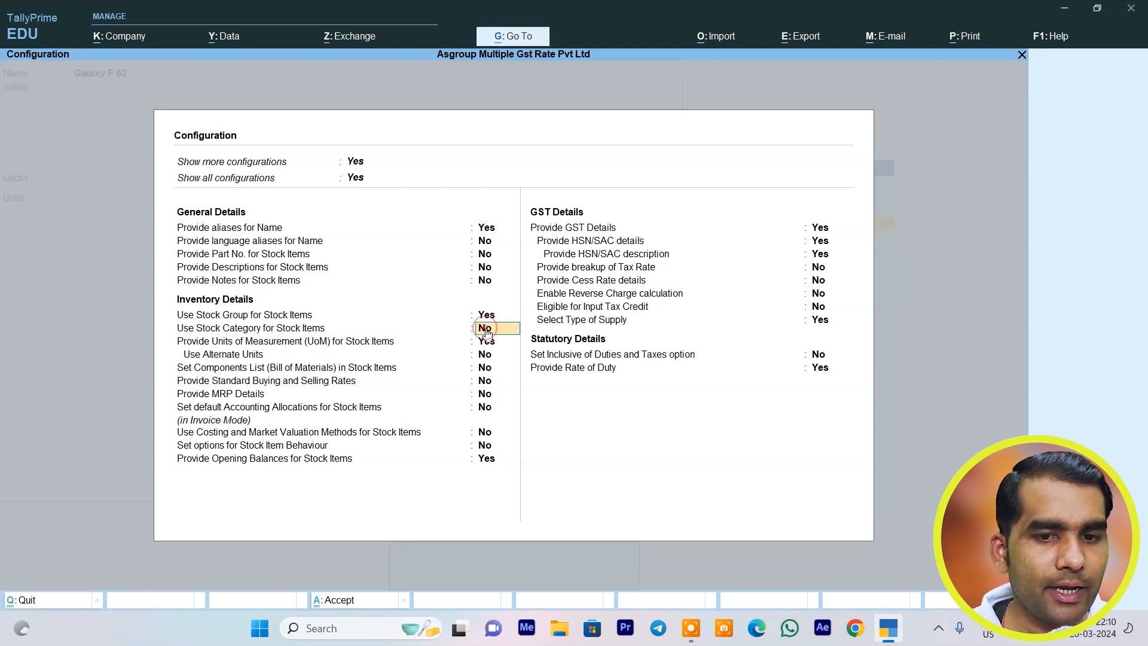
key("y")
key("Return")
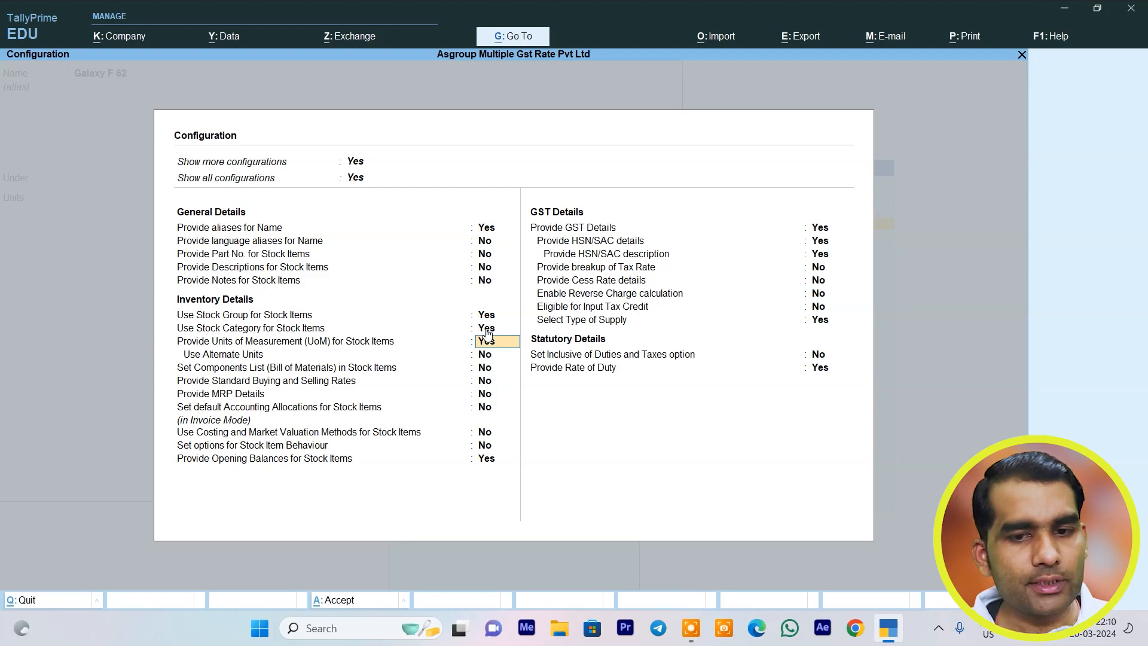
key("ctrl+a")
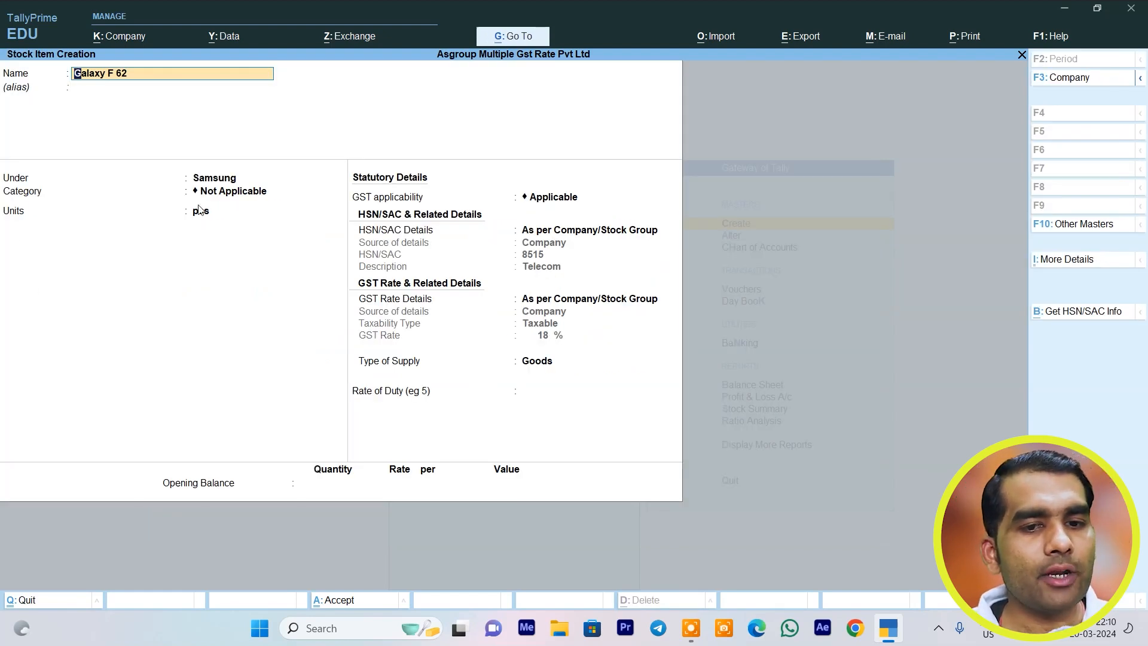
Assign the Mobile category to the Galaxy F 62 stock item, keep GST applicable, and save the item.
left_click(239, 197)
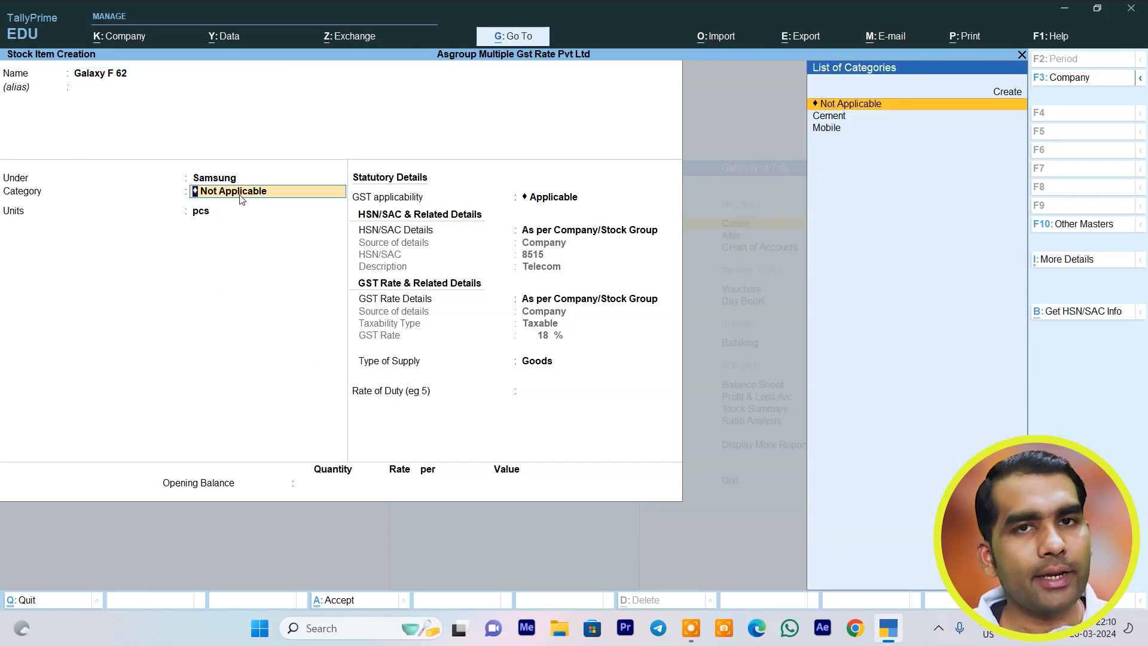
key("Down")
key("Down")
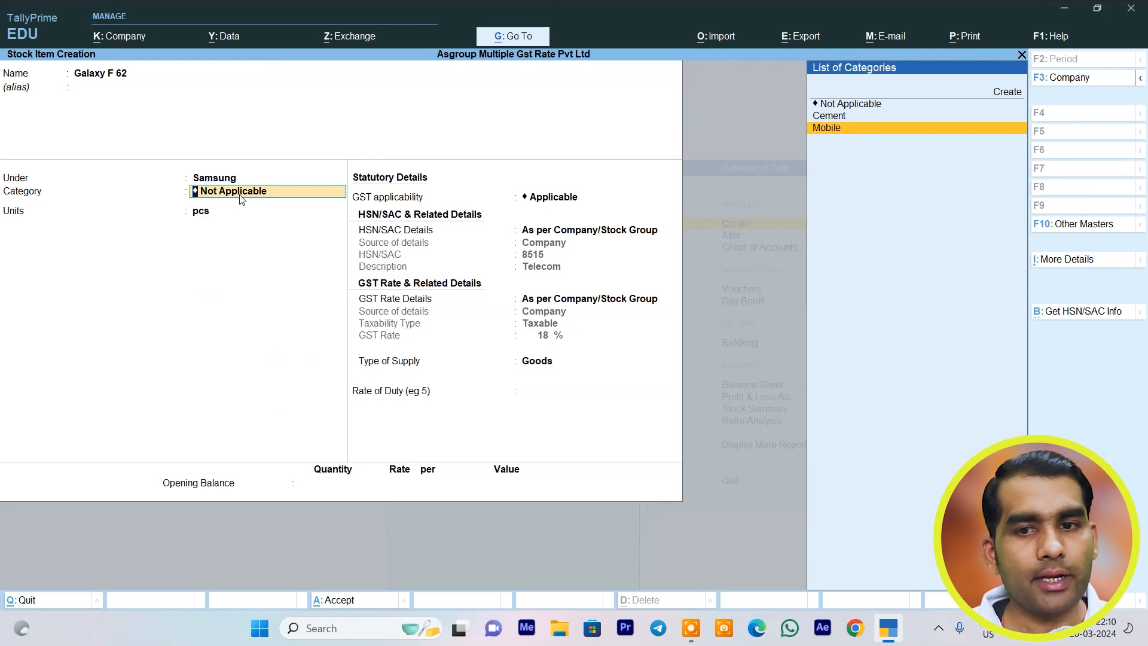
key("Return")
key("Return")
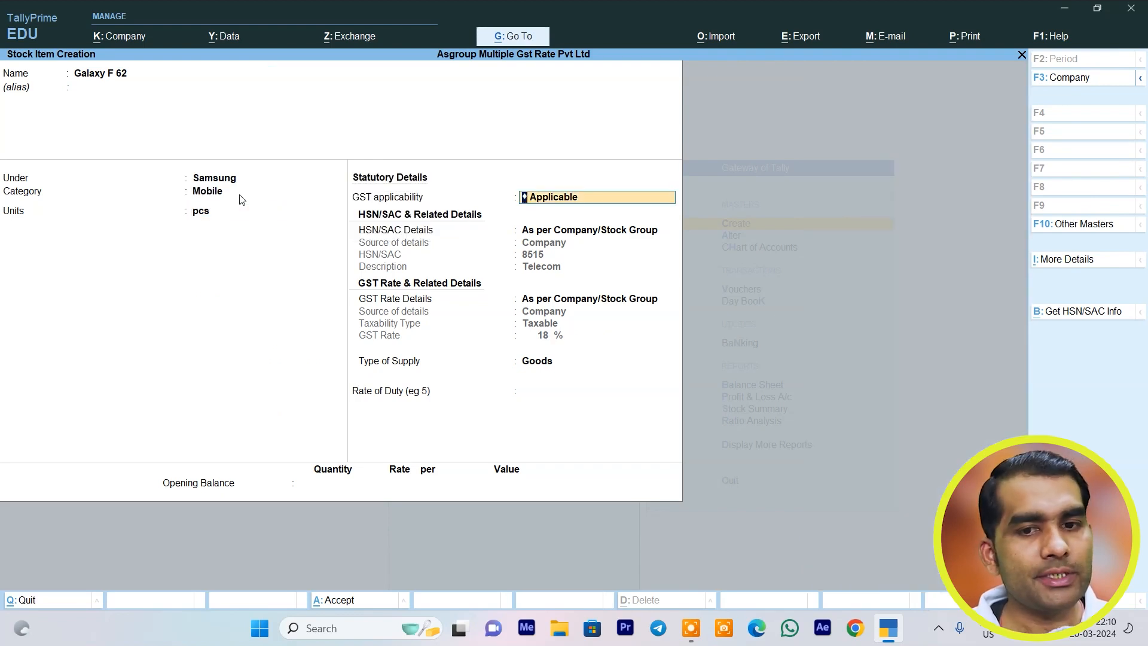
key("Return")
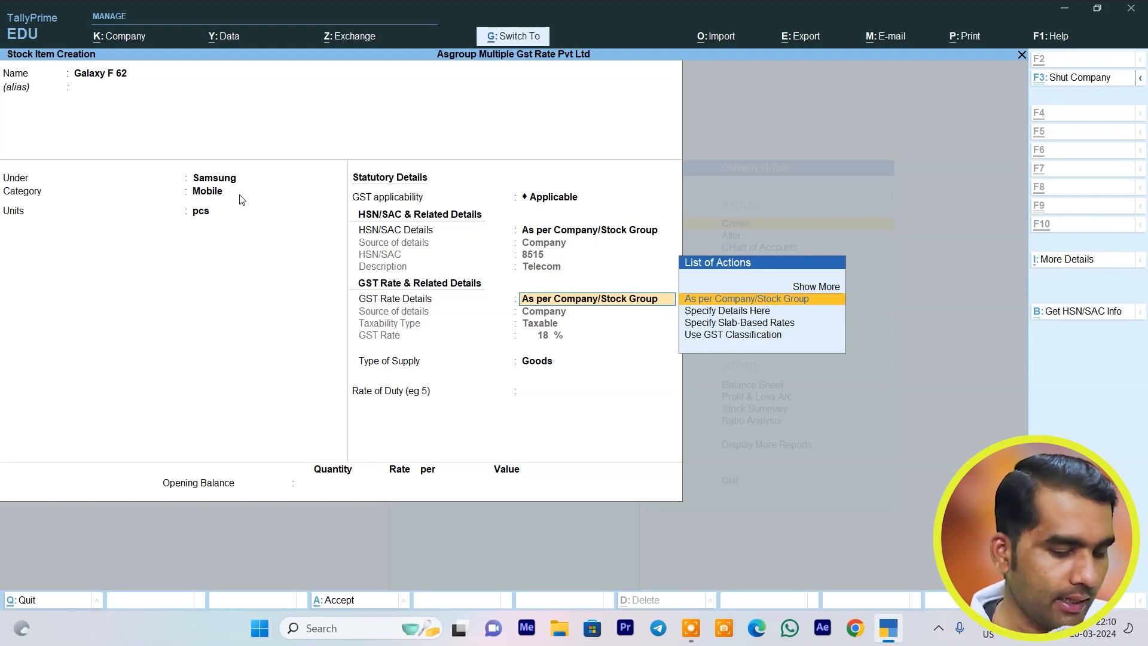
key("ctrl+a")
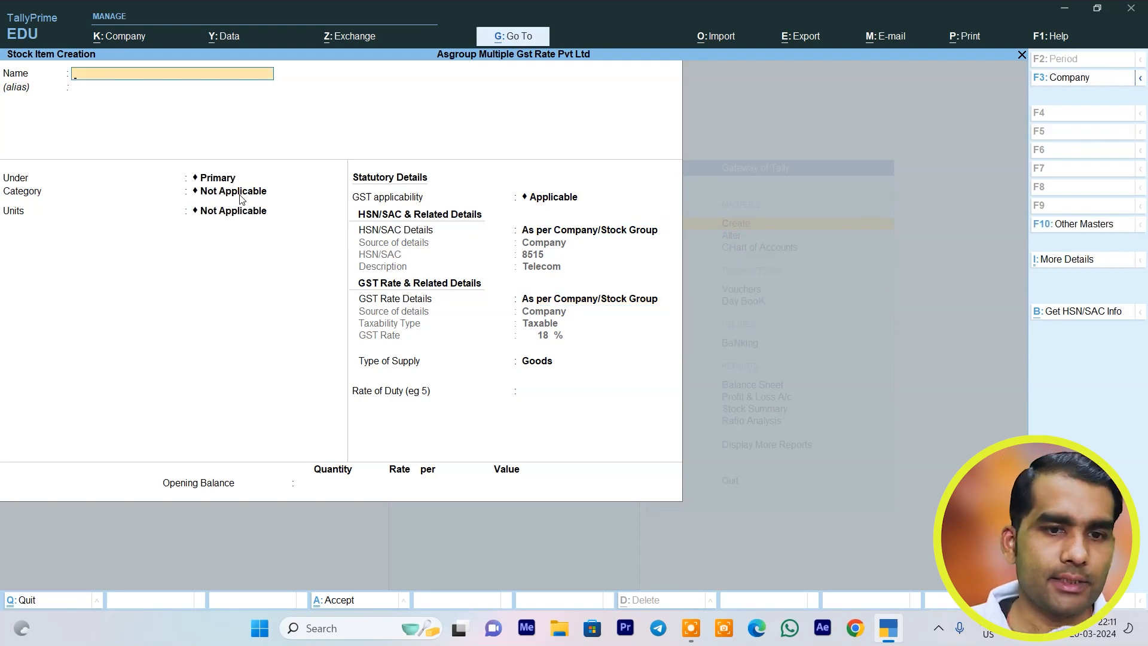
Enter a new stock item named Acc Cement under the Acc group, with category Cement and unit pcs.
type("Acc Cement")
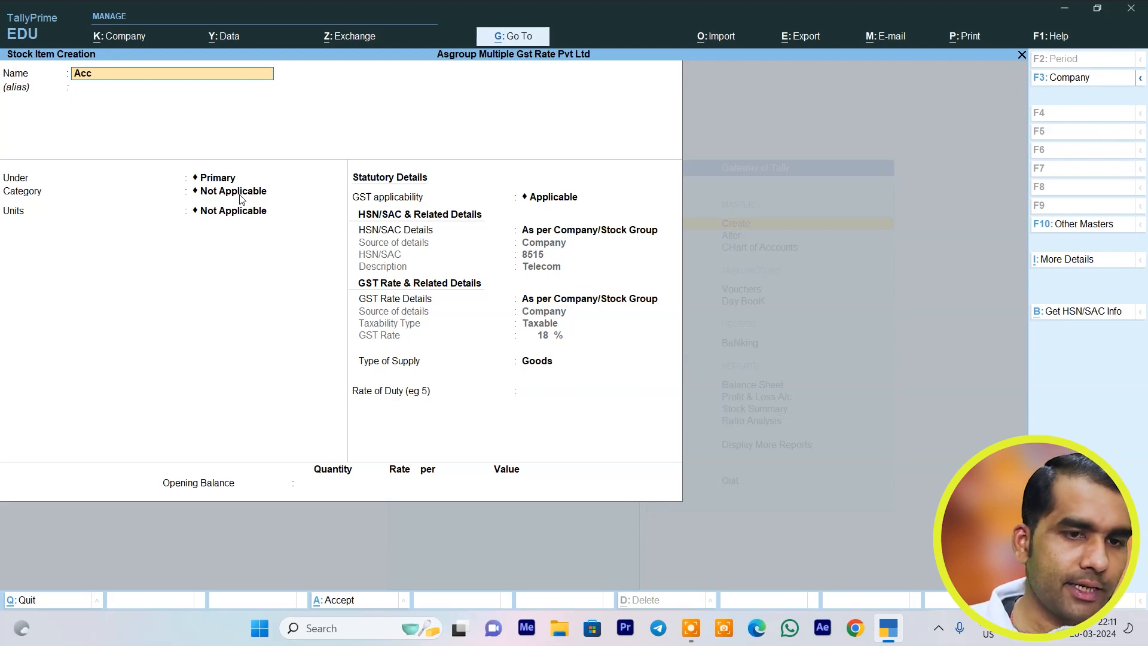
key("Return")
type("a")
key("Return")
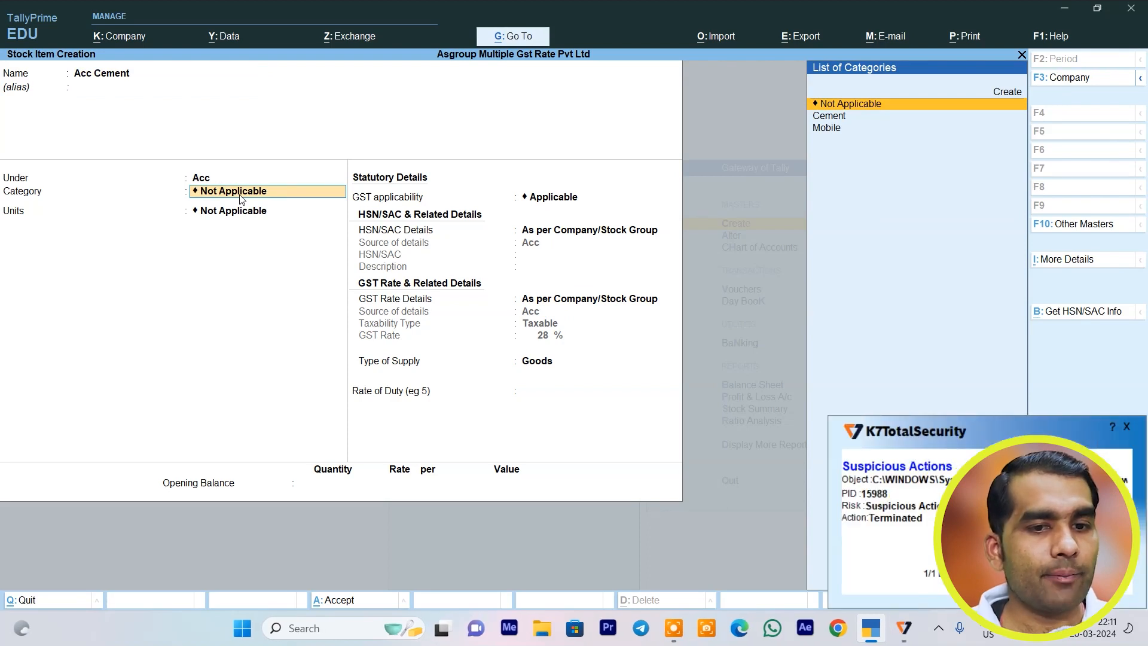
key("Down")
key("Down")
key("Up")
key("Return")
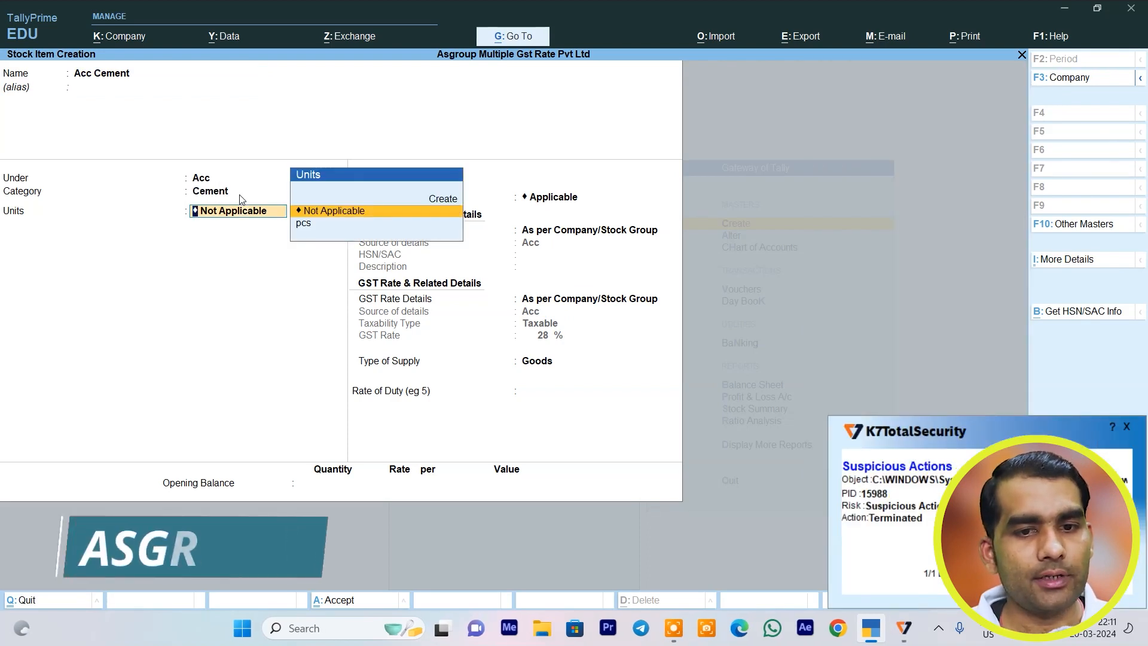
key("Down")
key("Return")
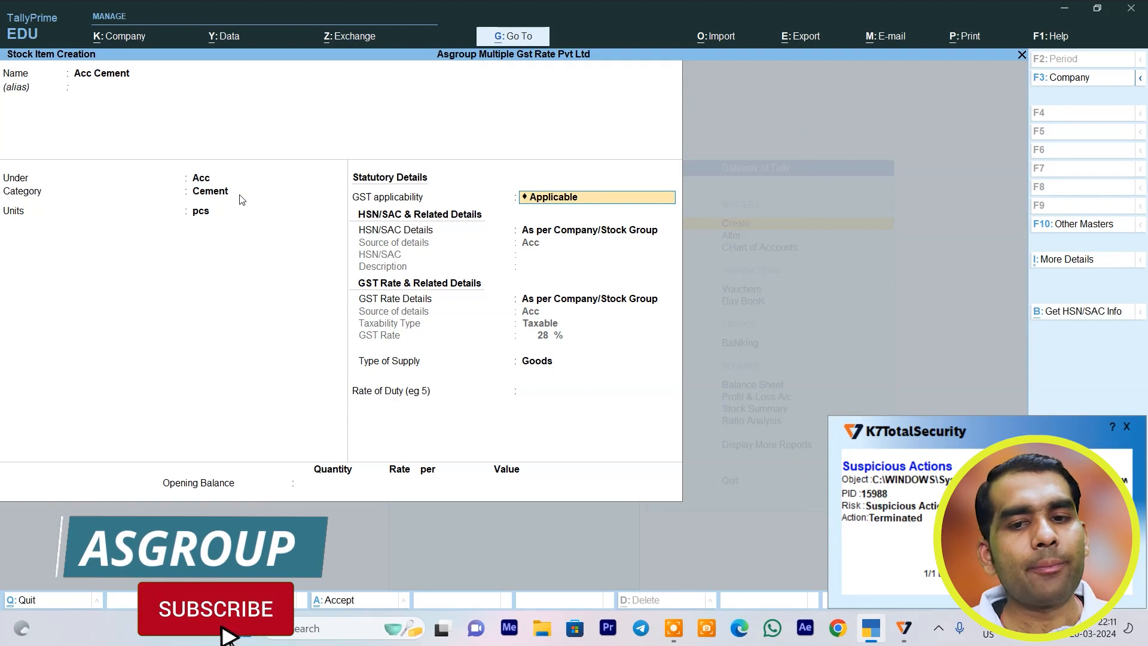
Keep the Acc Cement item's HSN/SAC and GST rate details as per Company/Stock Group and save the item.
key("Return")
key("Return")
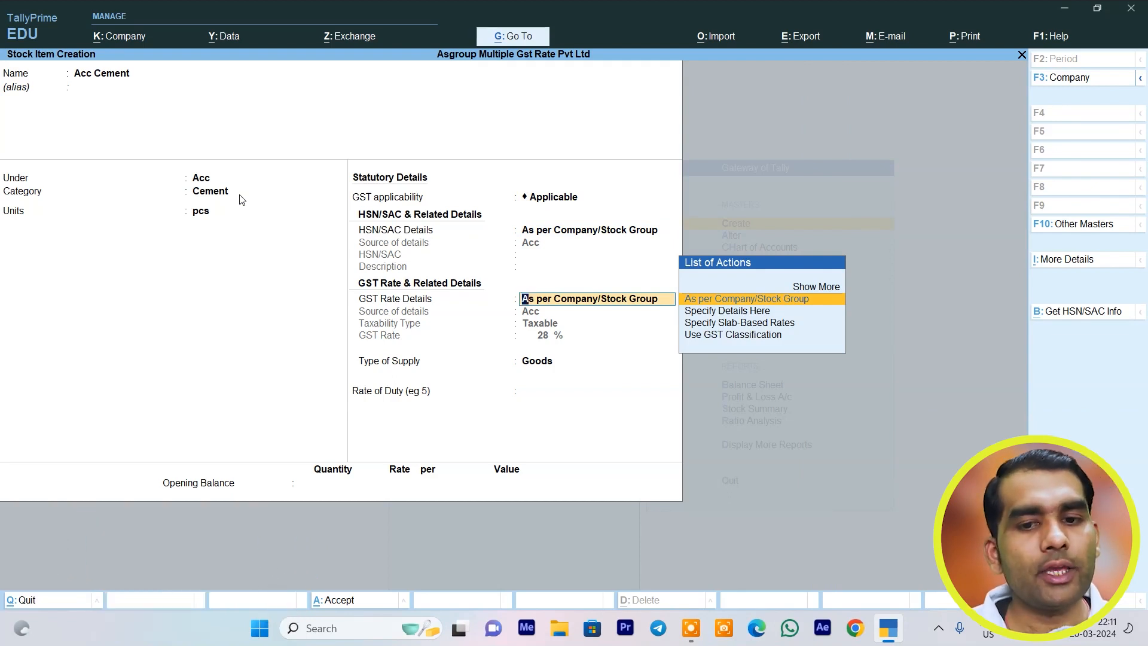
key("Return")
key("Return")
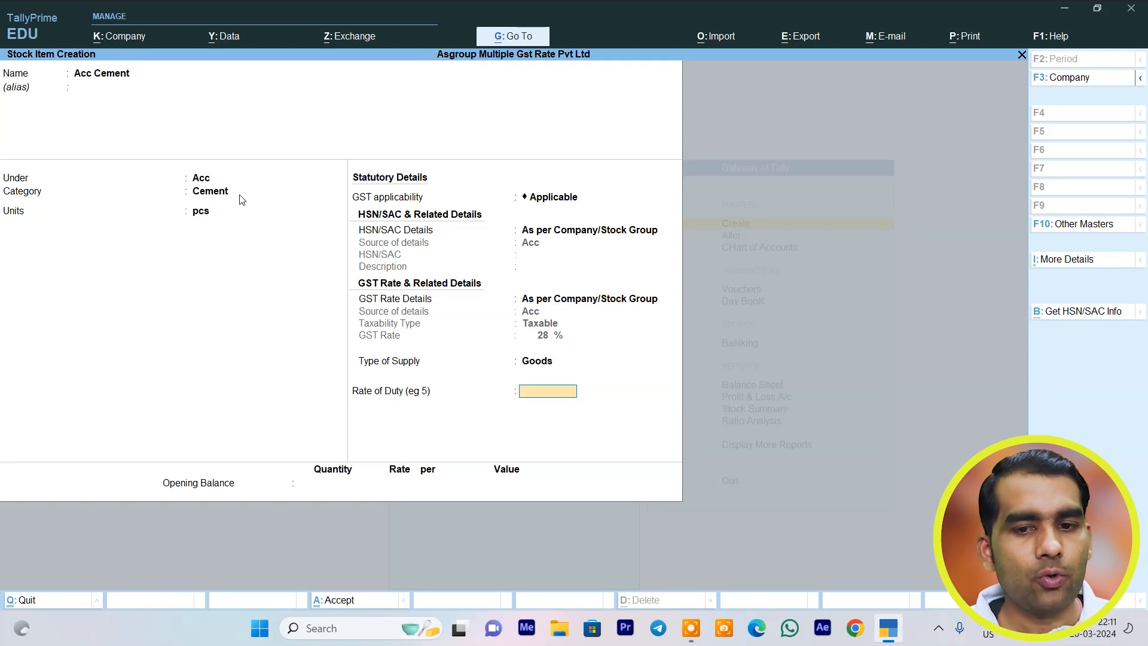
key("ctrl+a")
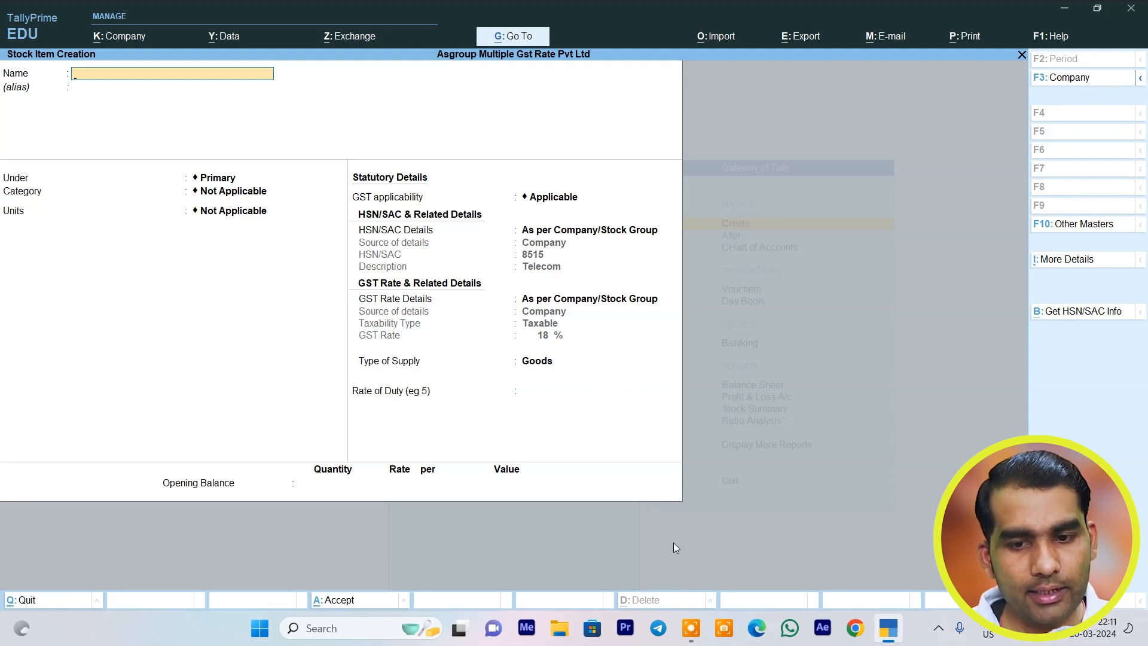
Leave master creation and open a new Purchase voucher.
mouse_move(690, 632)
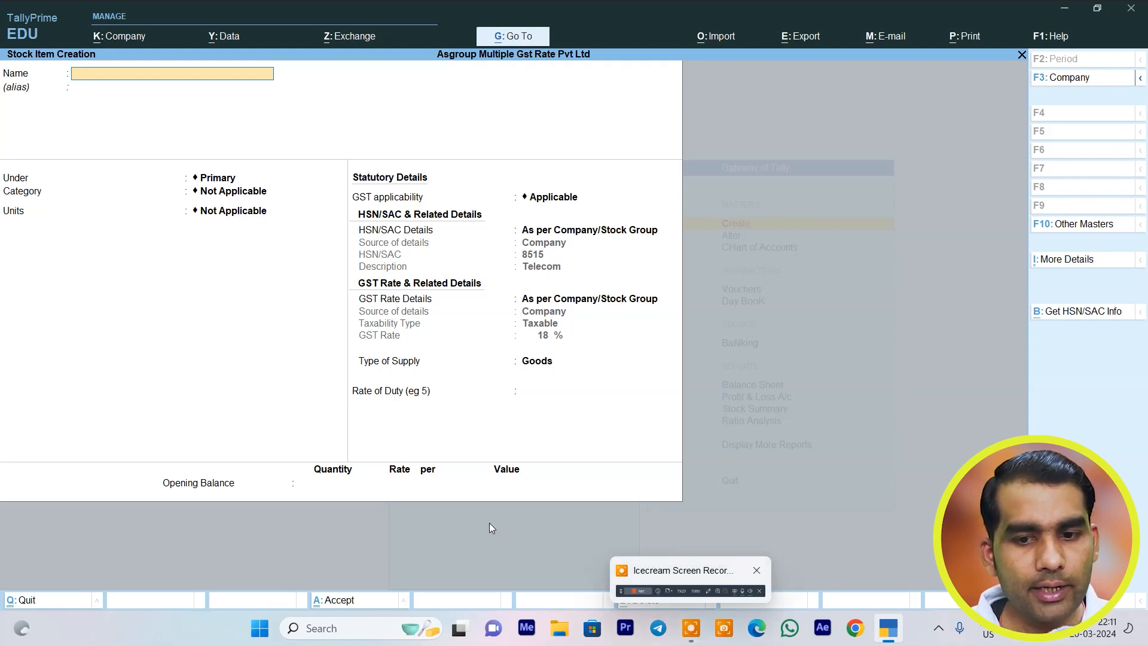
key("Escape")
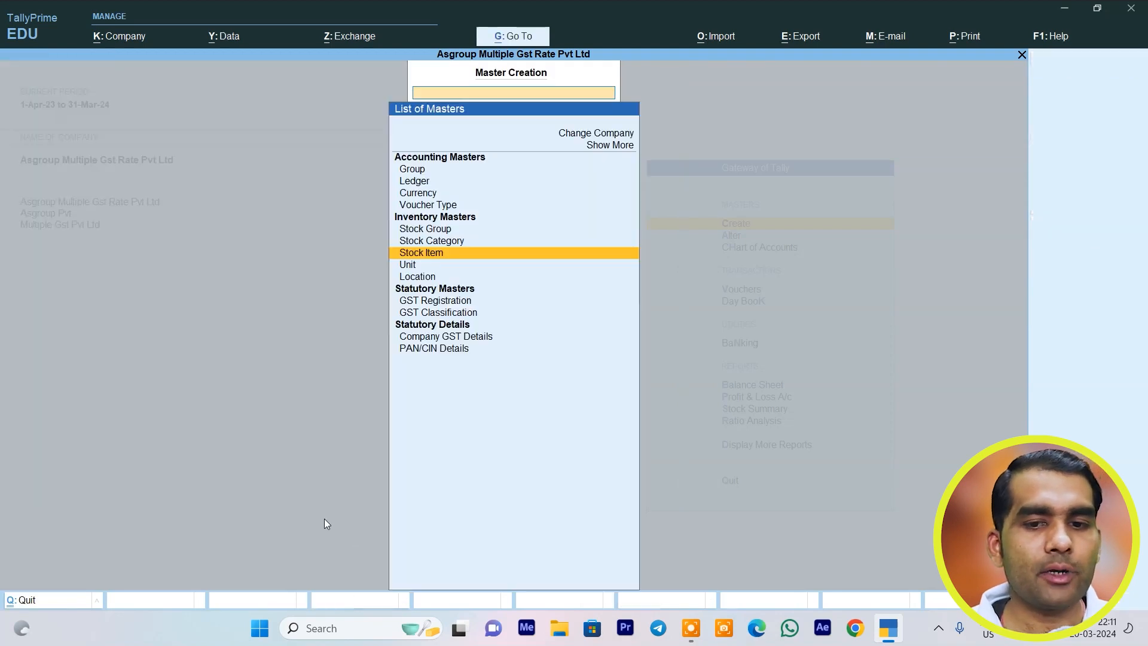
key("Escape")
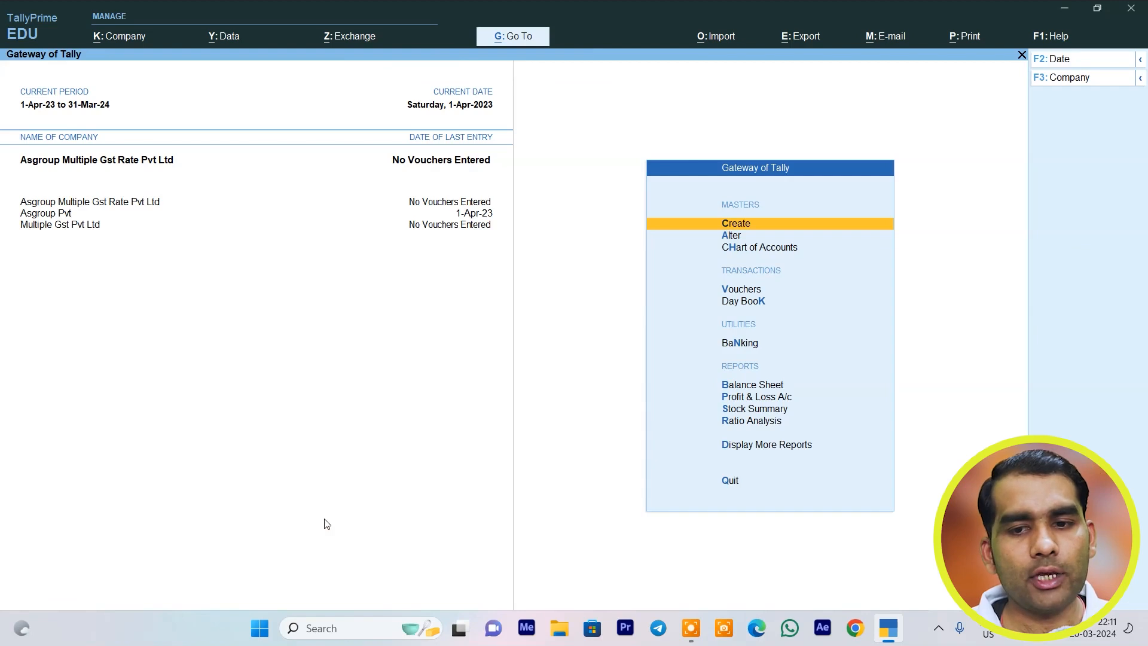
key("Down")
key("Down")
key("Down")
key("Return")
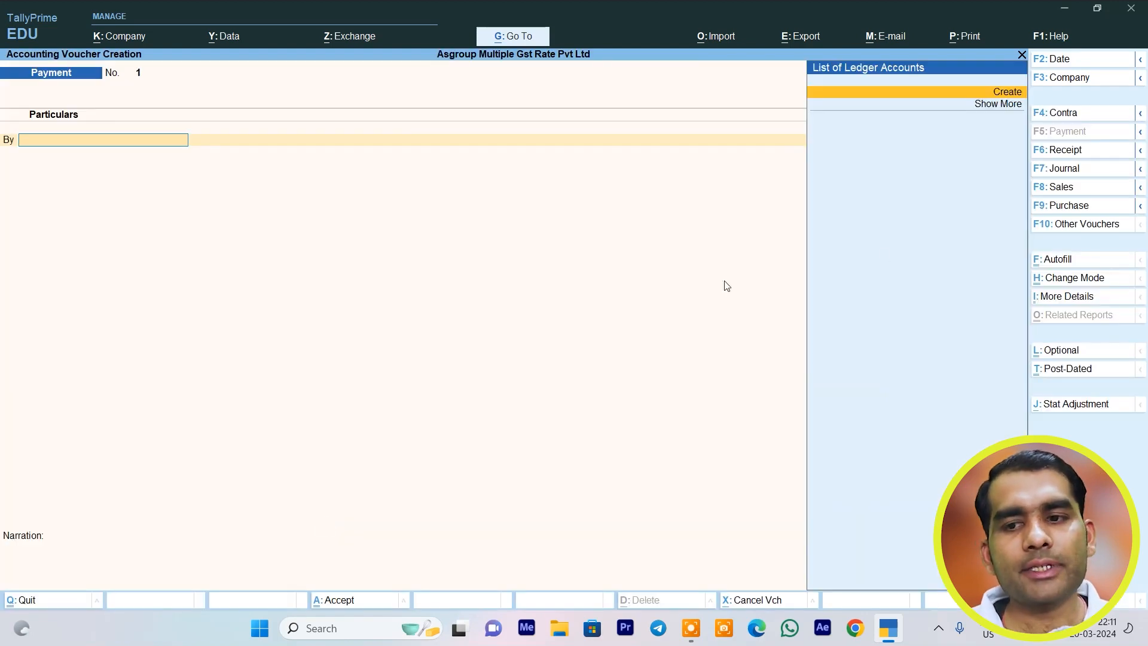
left_click(1069, 210)
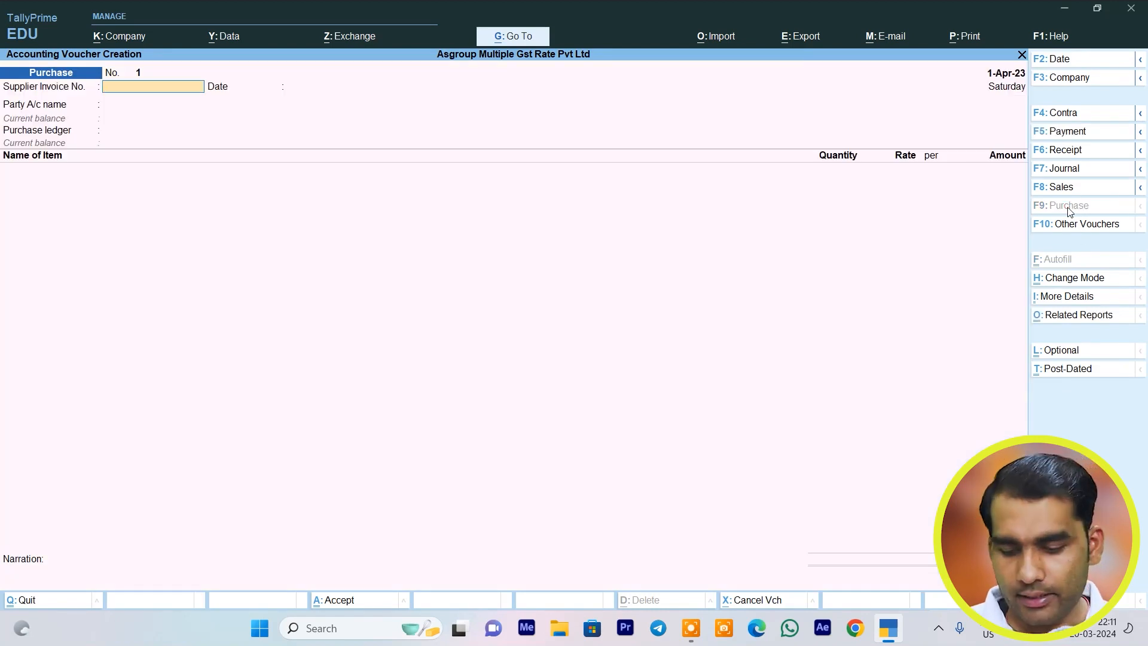
Enter supplier invoice number 103 and accept the invoice date 1-Apr-23 in the purchase voucher.
type("103")
key("Return")
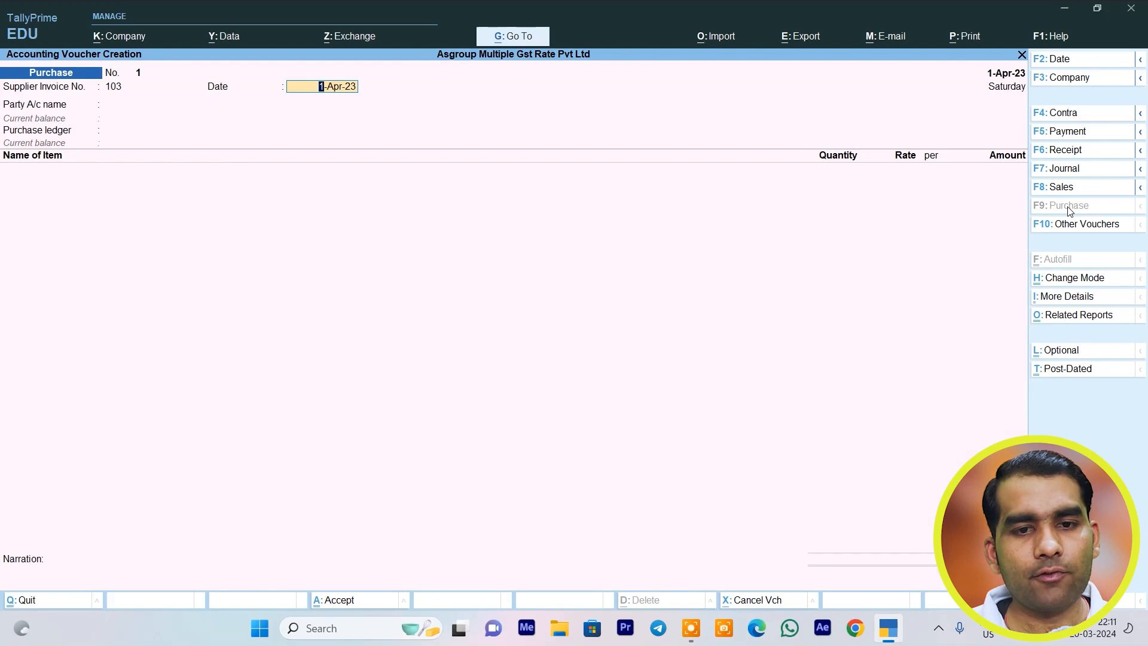
key("Return")
Start a new party ledger from the voucher, enter the supplier's name, and place it under Sundry Creditors.
key("Up")
key("Return")
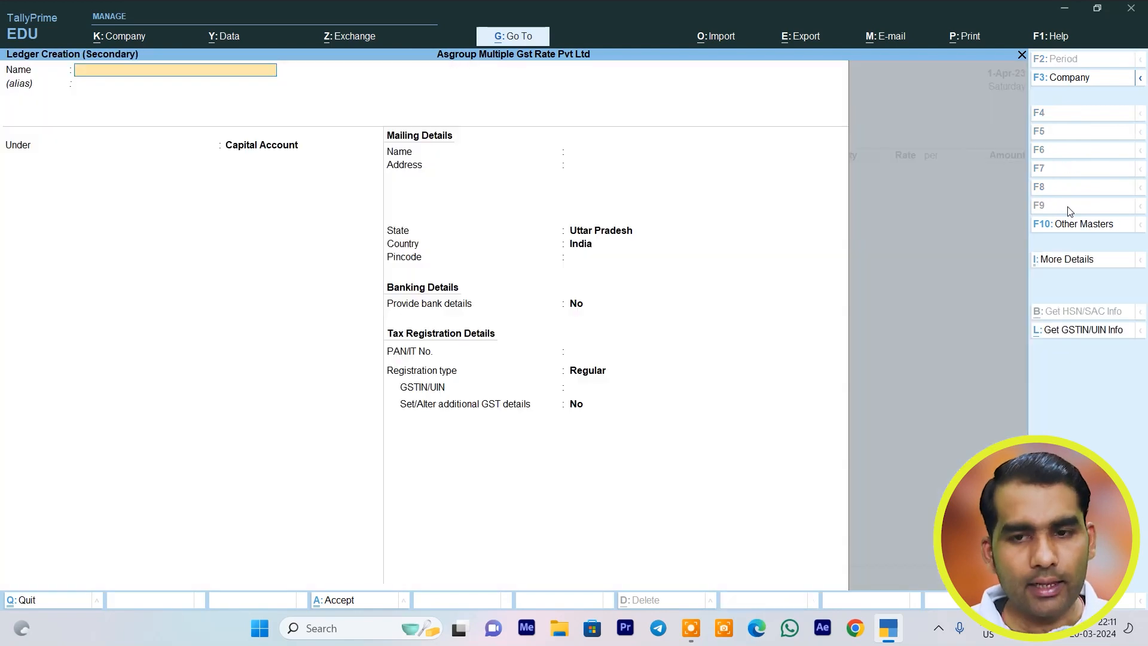
type("Manoj")
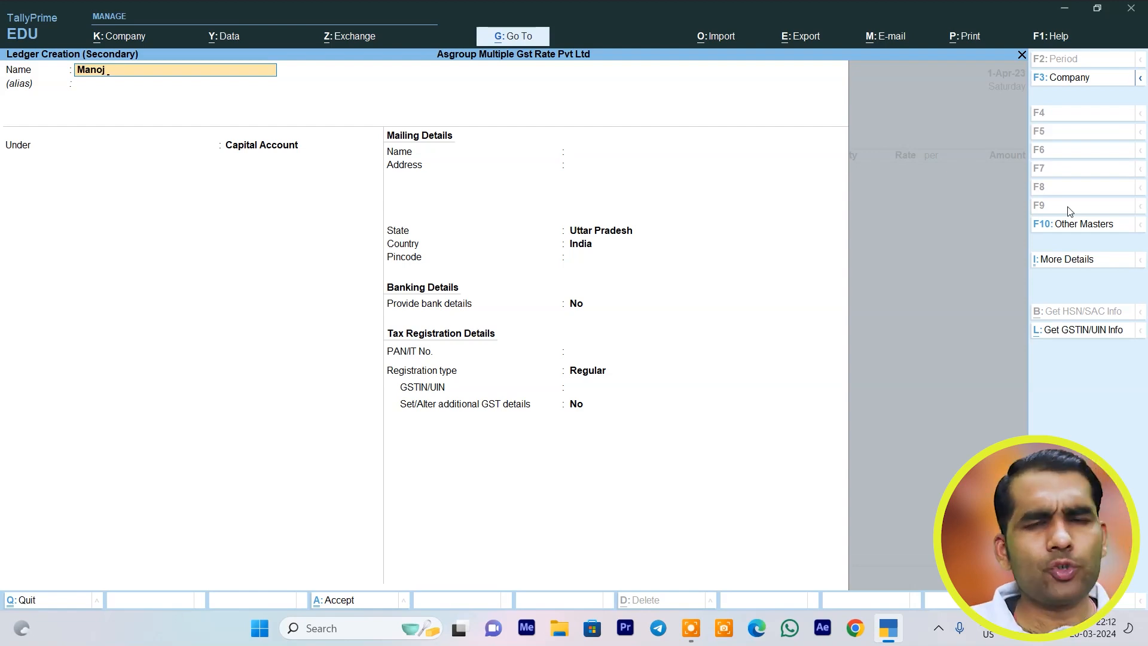
key("Return")
key("Return")
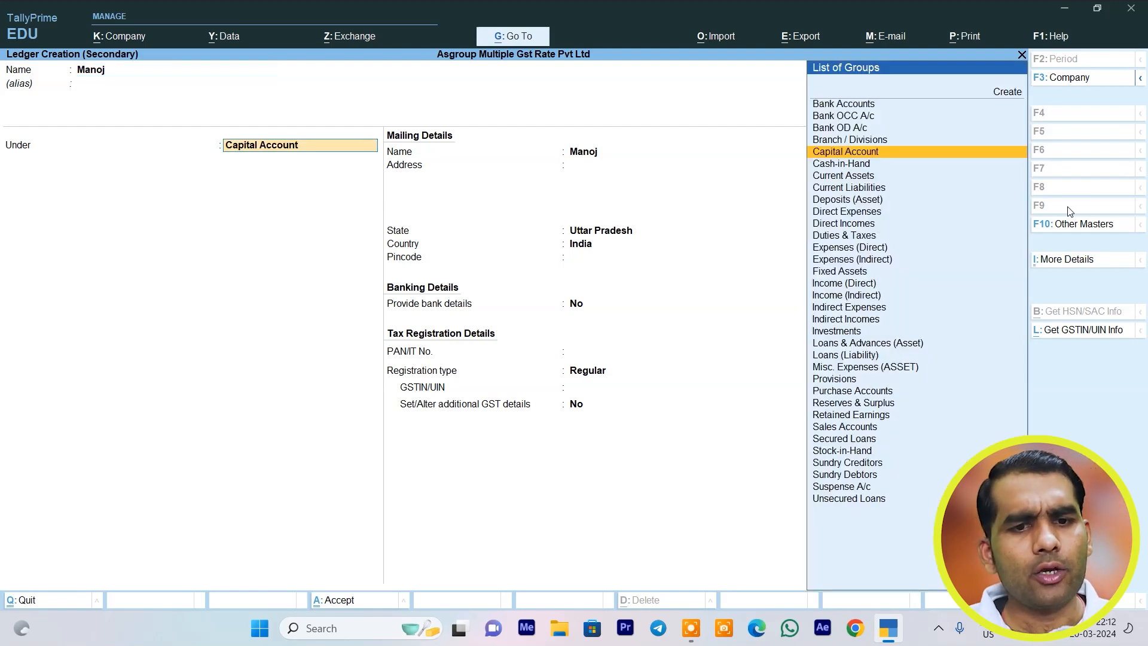
type("S")
key("Down")
key("Down")
key("Down")
key("Return")
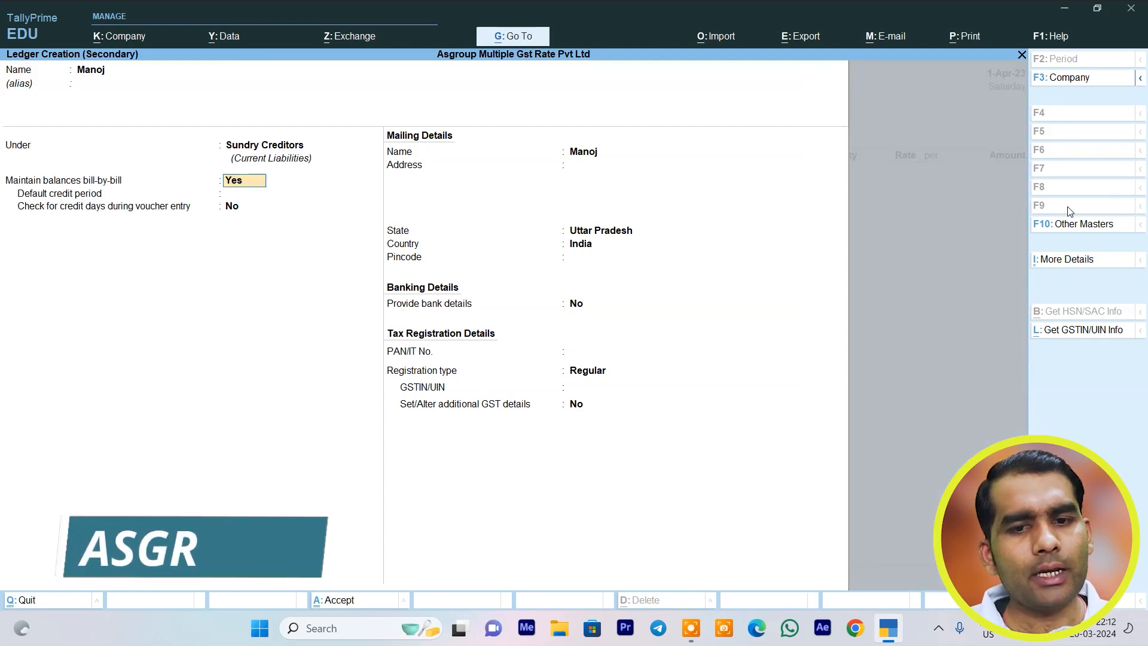
Keep bill-by-bill balances on for the supplier ledger, save it, and accept the voucher's receipt and party details.
key("Return")
key("Return")
key("Return")
key("Return")
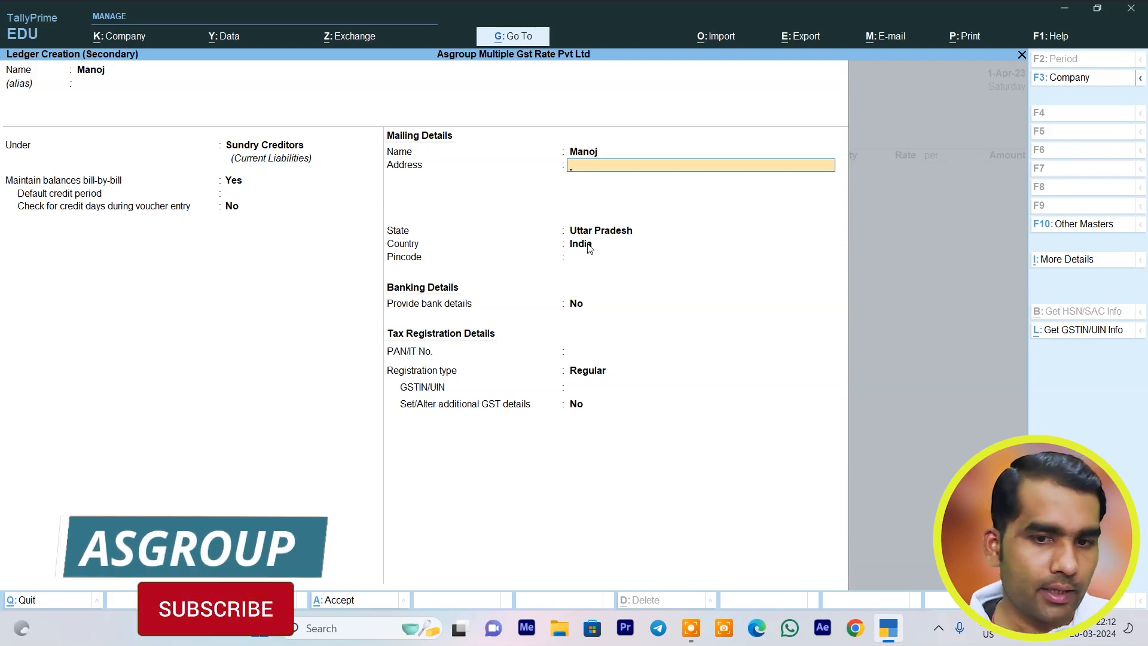
key("ctrl+a")
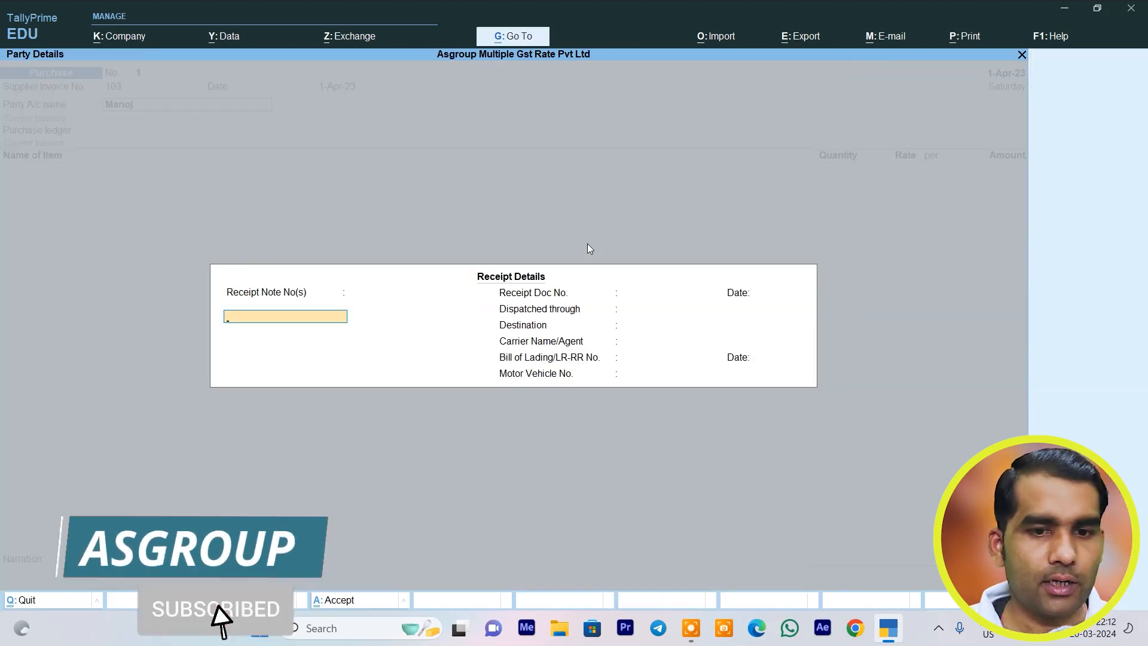
key("ctrl+a")
key("ctrl+a")
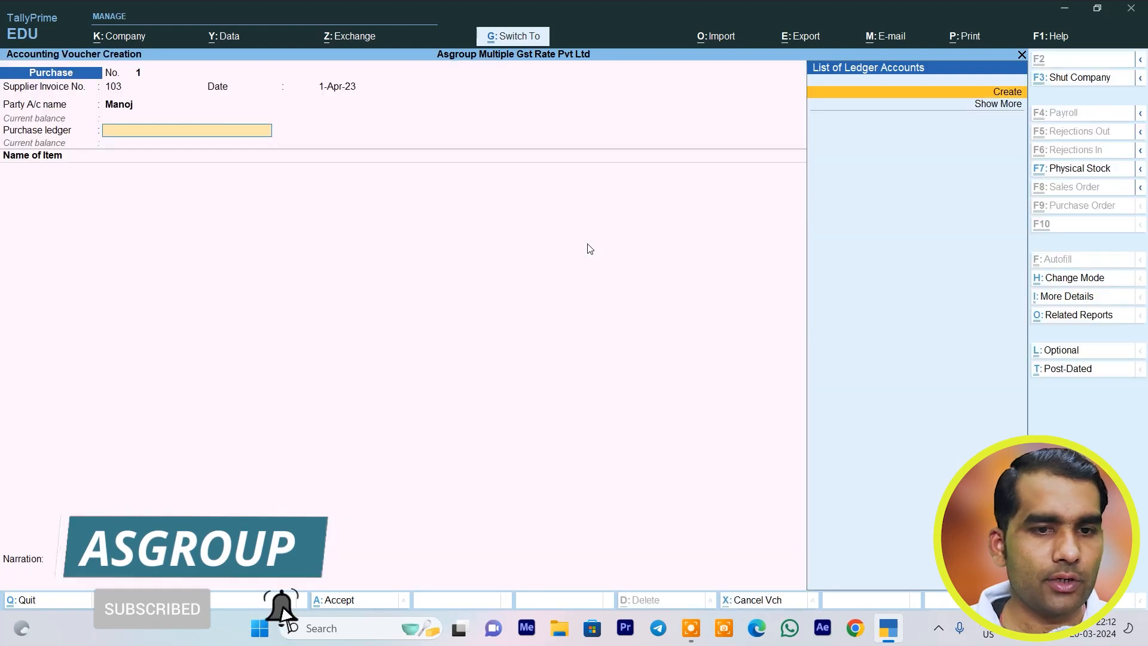
Create a ledger named Purchase under Purchase Accounts and use it as the voucher's purchase ledger.
key("Return")
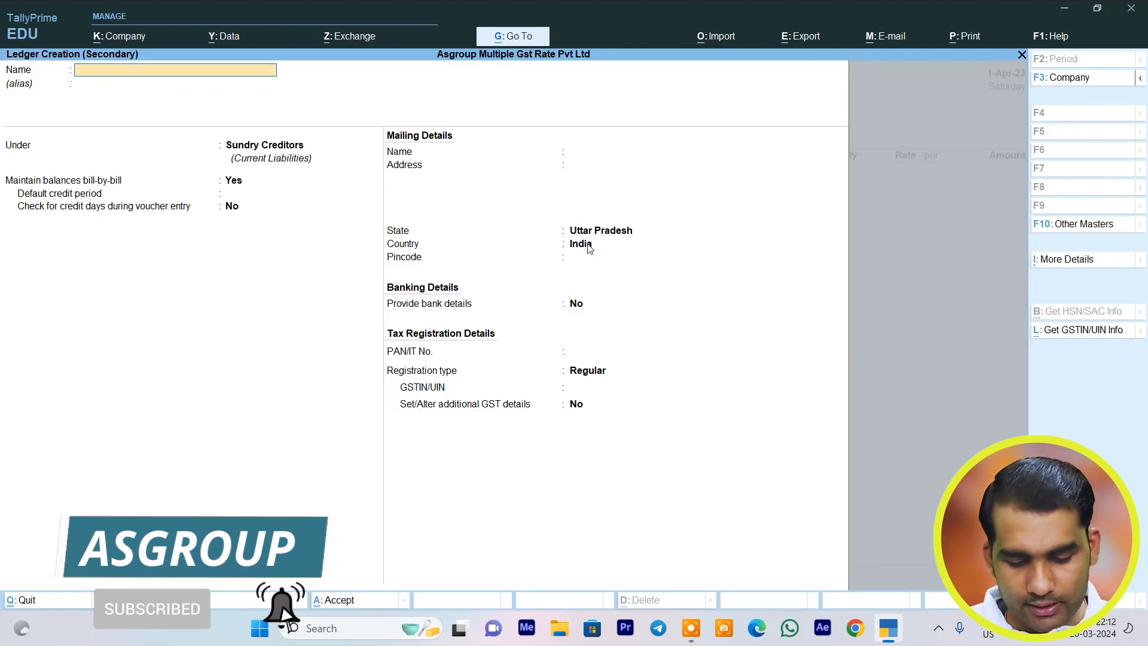
type("Purchas")
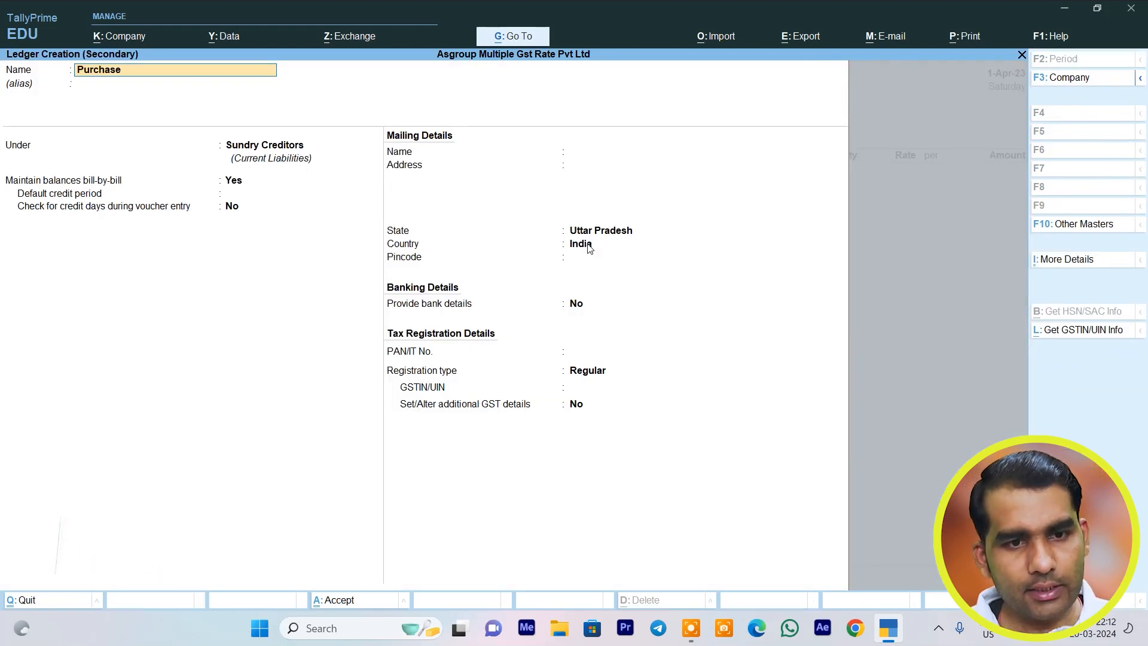
type("e")
key("Return")
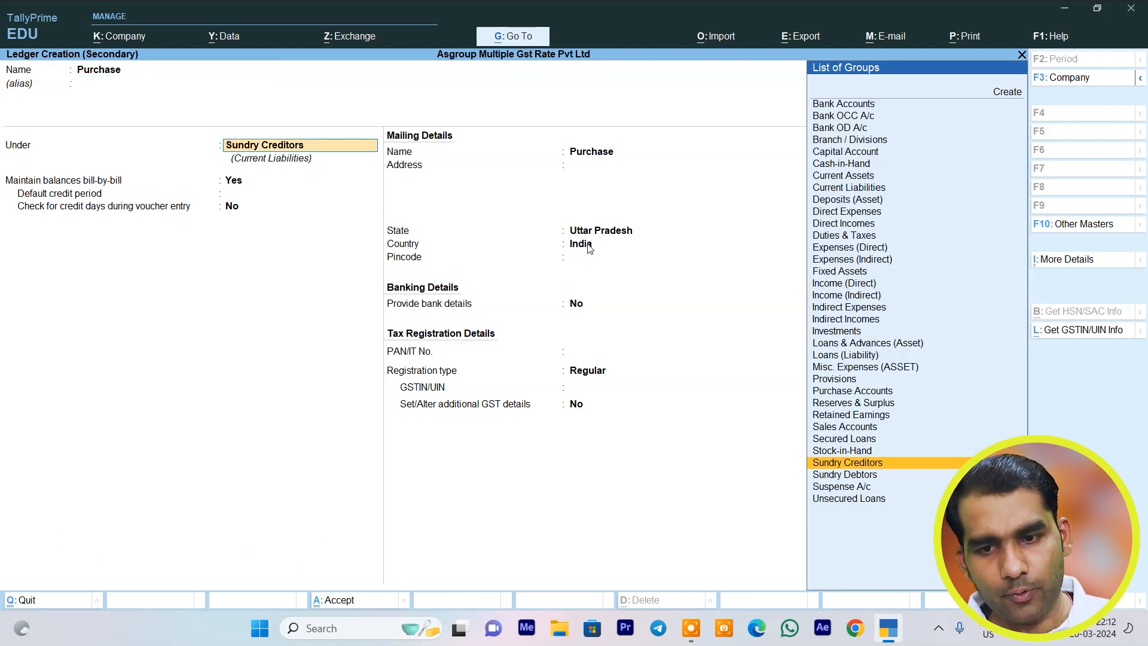
type("P")
key("Down")
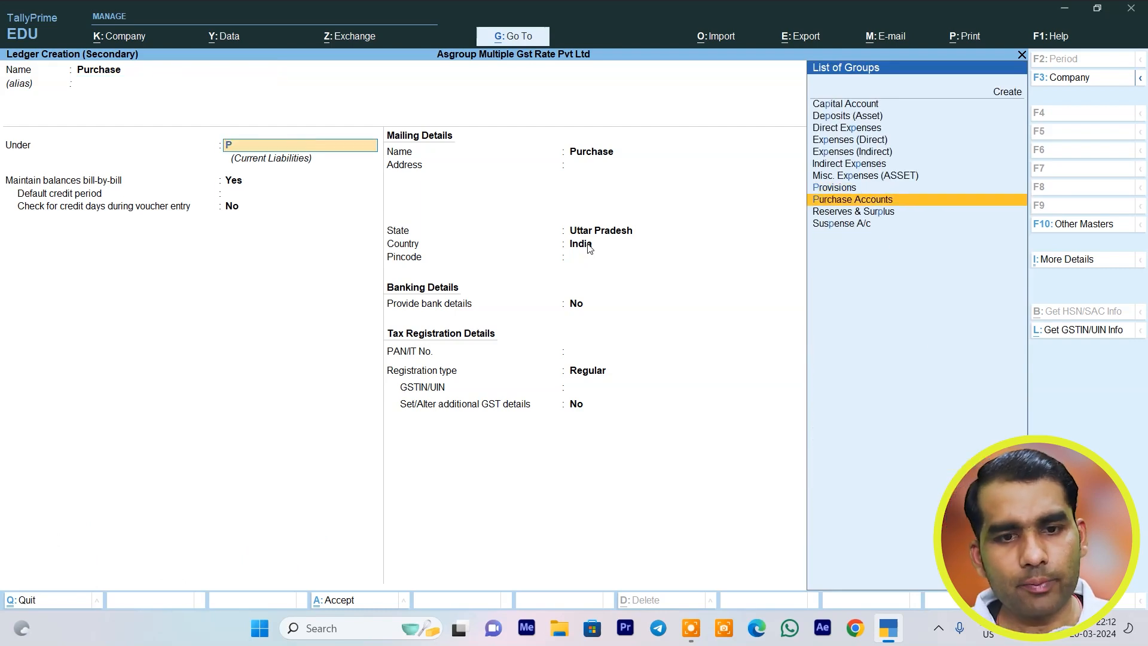
key("Return")
key("ctrl+a")
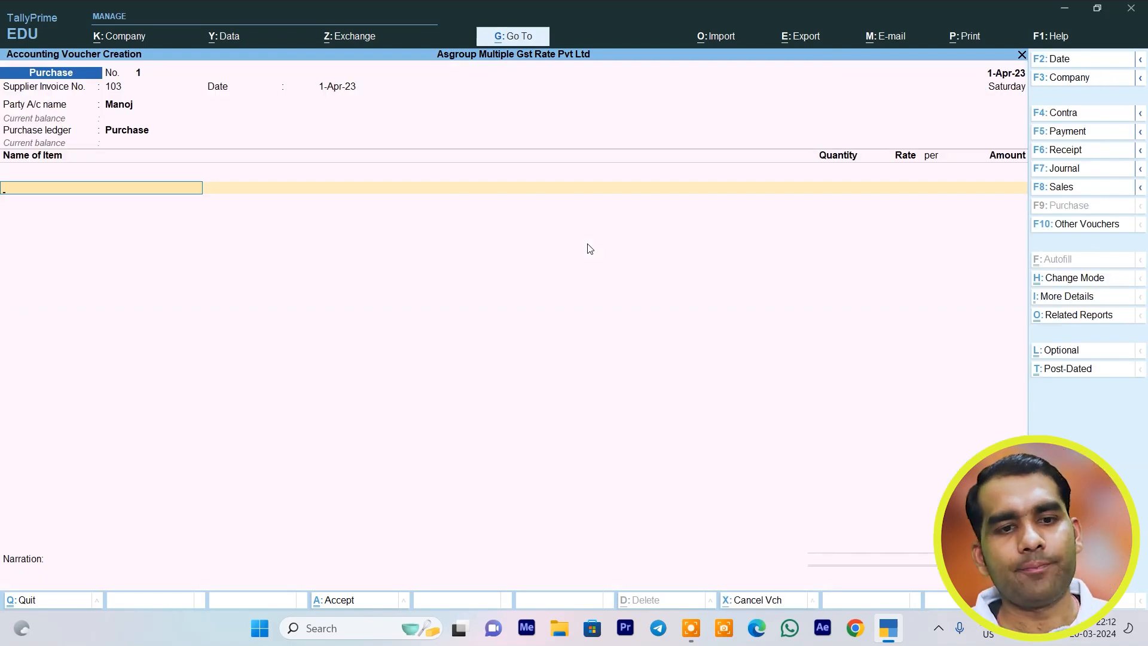
Add Galaxy F 62 to the purchase voucher with a quantity of 10 pcs at a rate of 23,999.
type("S")
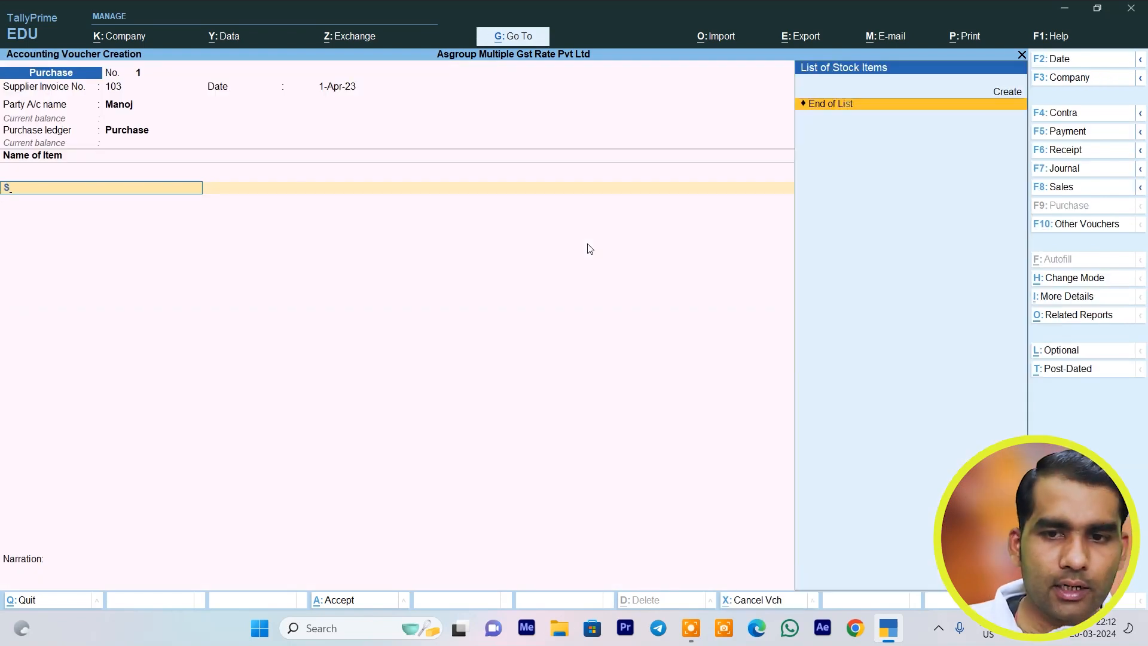
key("BackSpace")
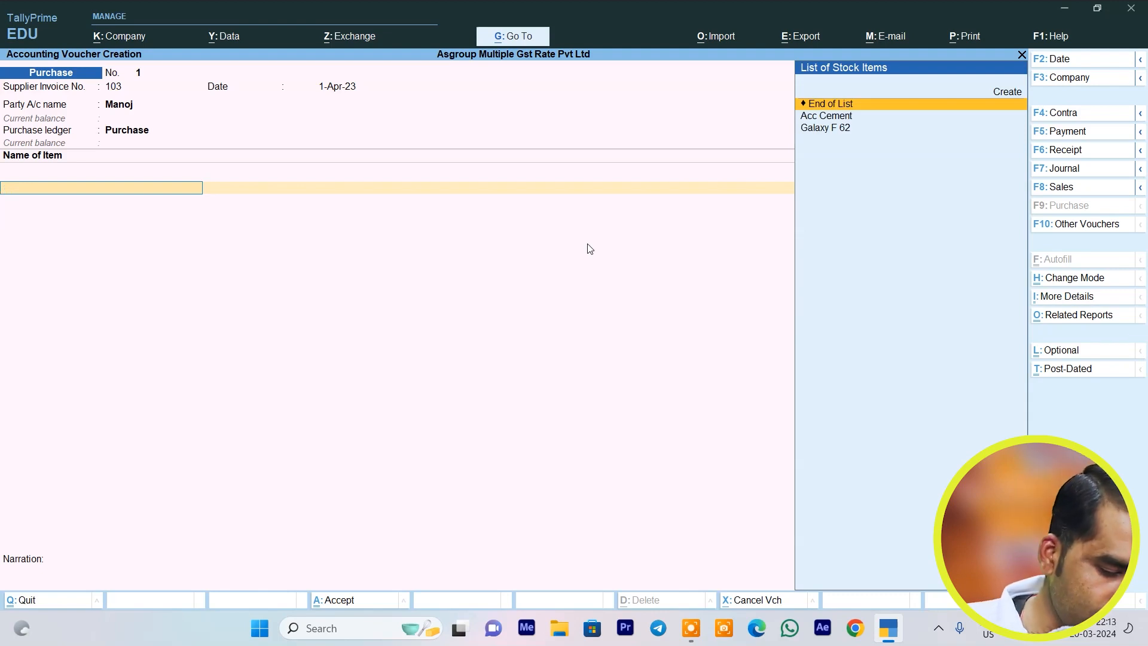
type("G")
key("Return")
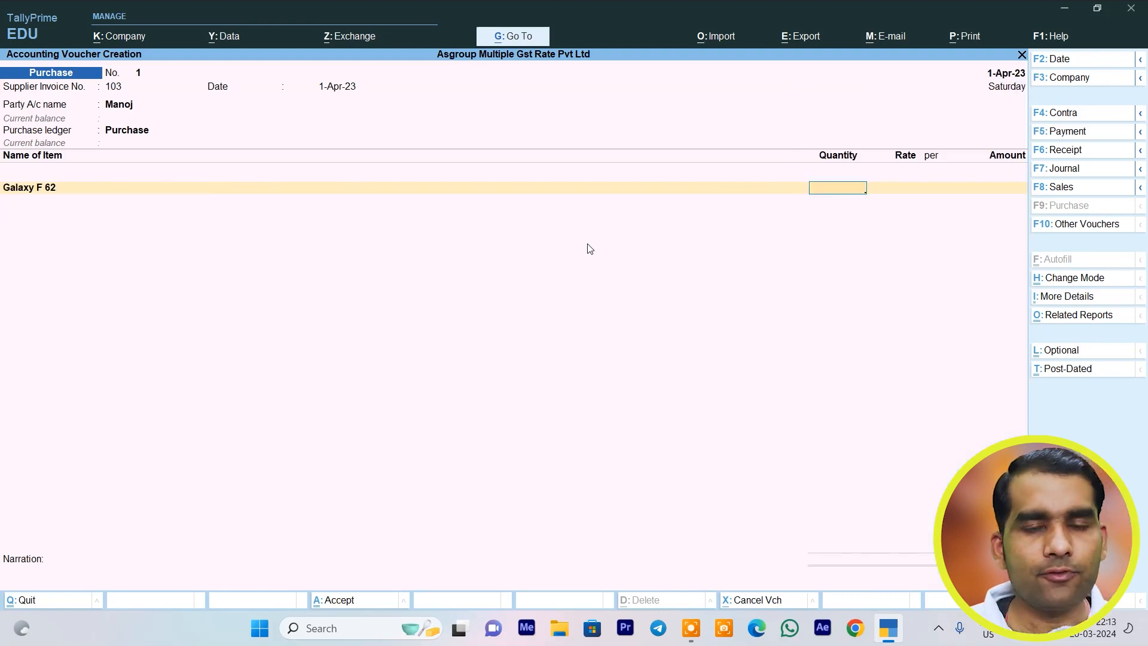
type("10")
key("Return")
type("2")
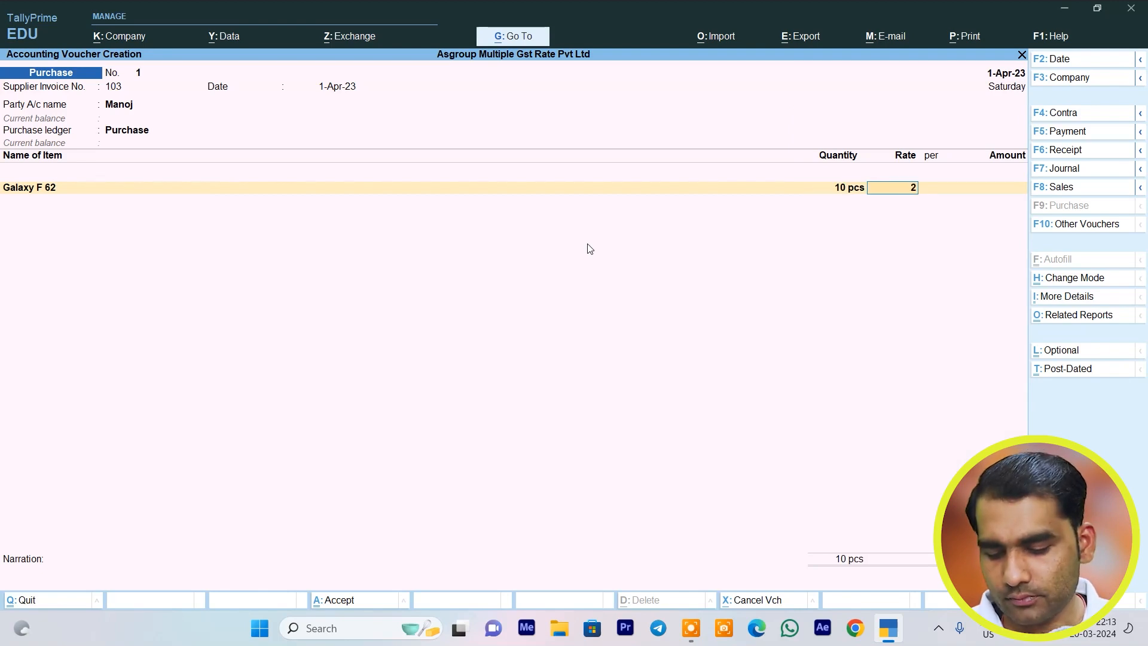
type("3,999")
key("Return")
key("Return")
key("Return")
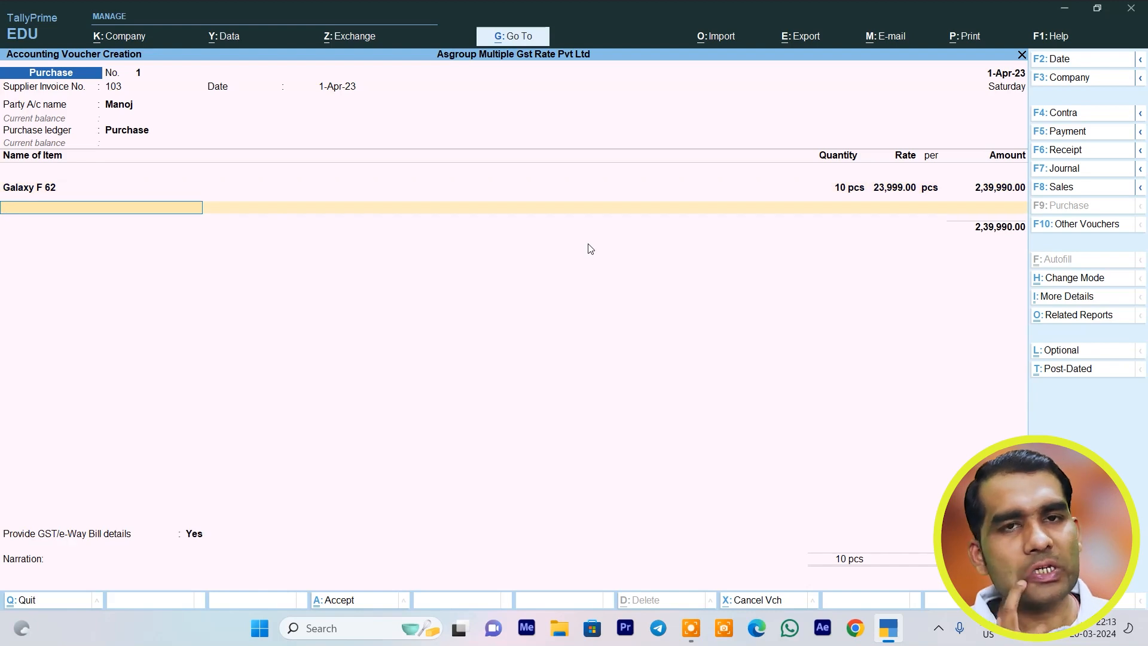
Add Acc Cement to the purchase voucher with a quantity of 50 pcs at a rate of 320, and end the item list.
type("A")
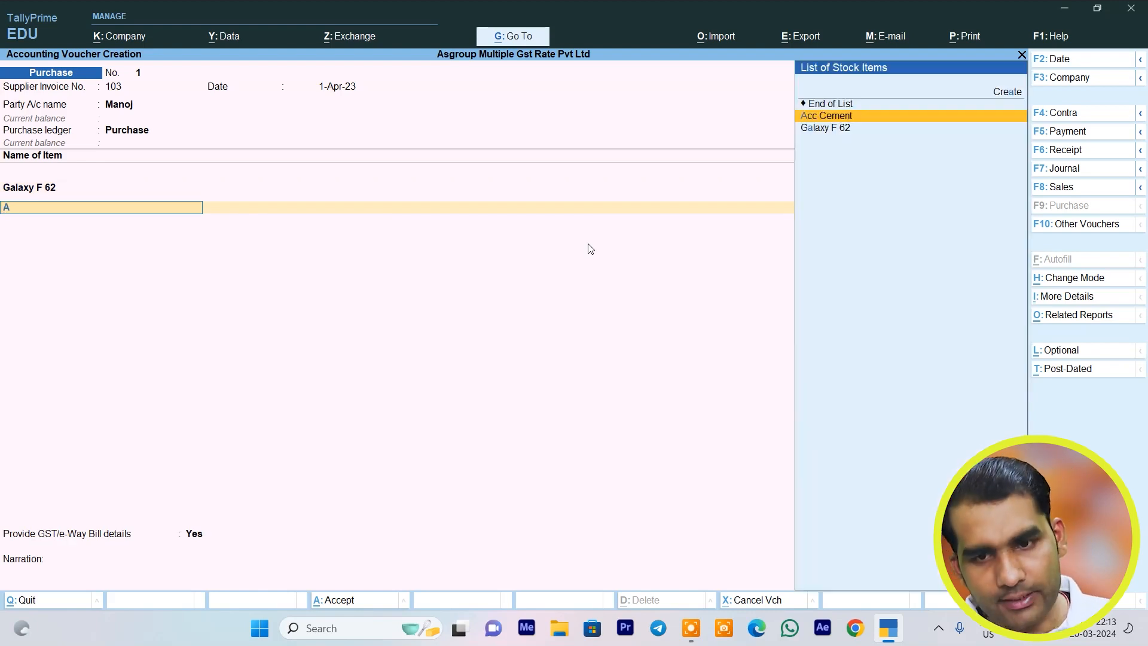
key("Return")
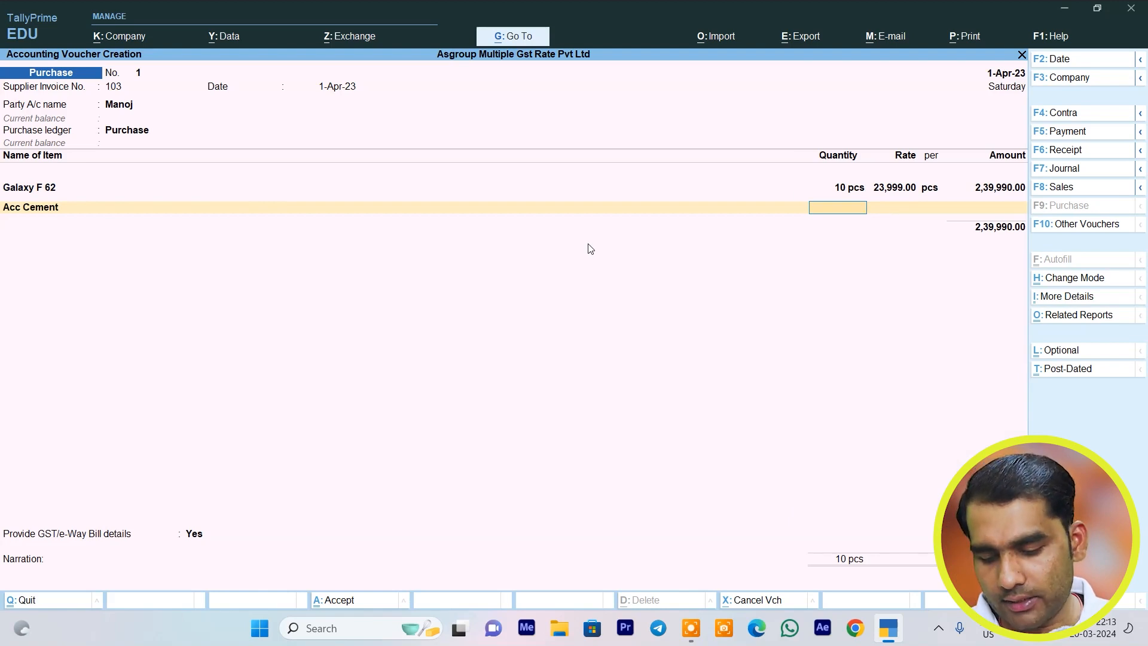
type("50")
key("Return")
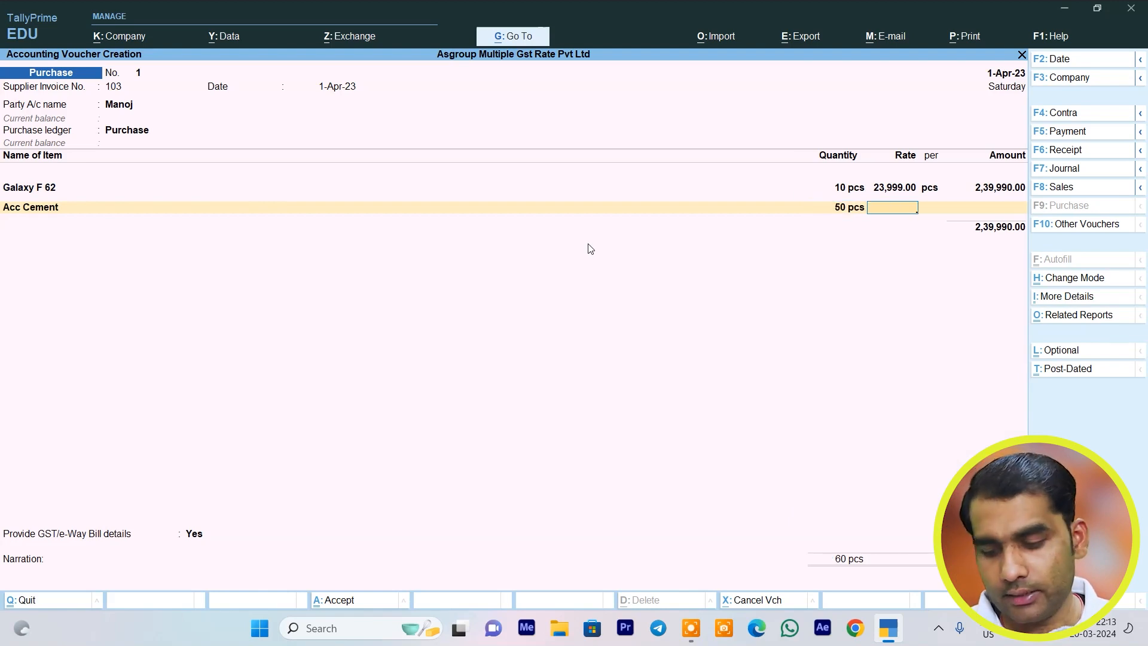
type("320")
key("Return")
key("Return")
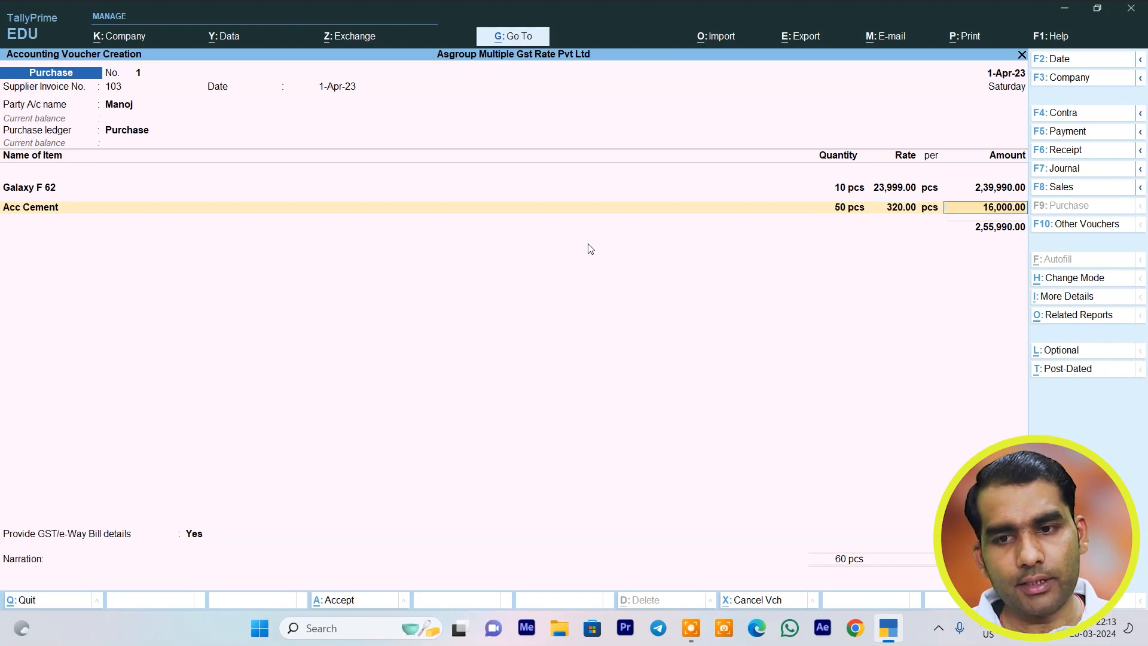
key("Return")
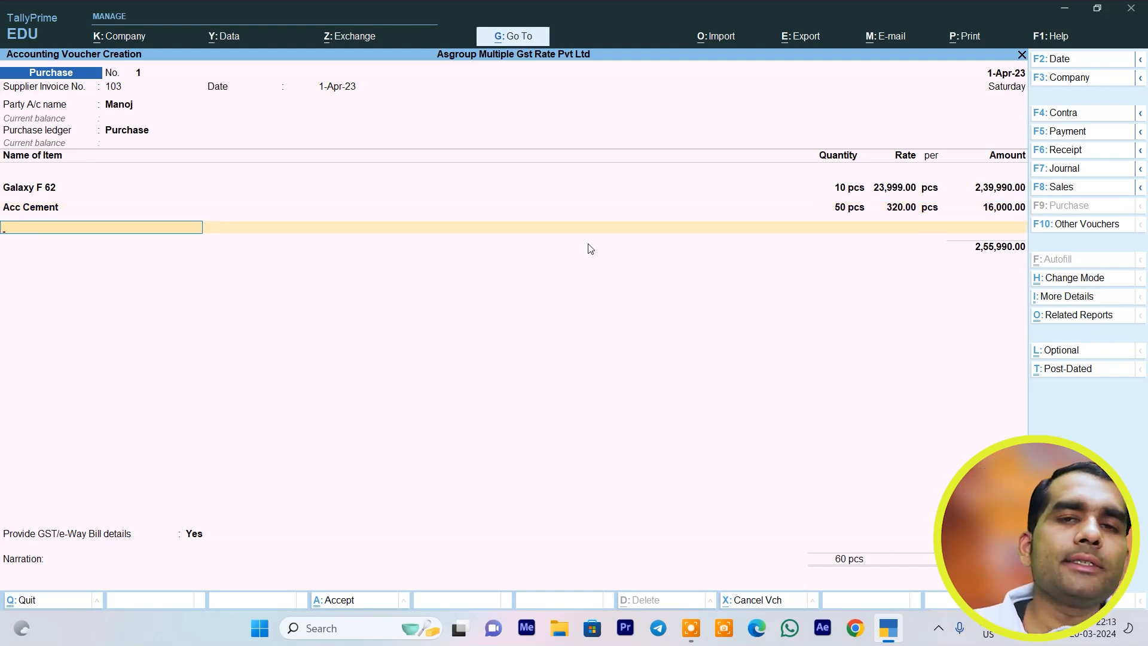
key("Return")
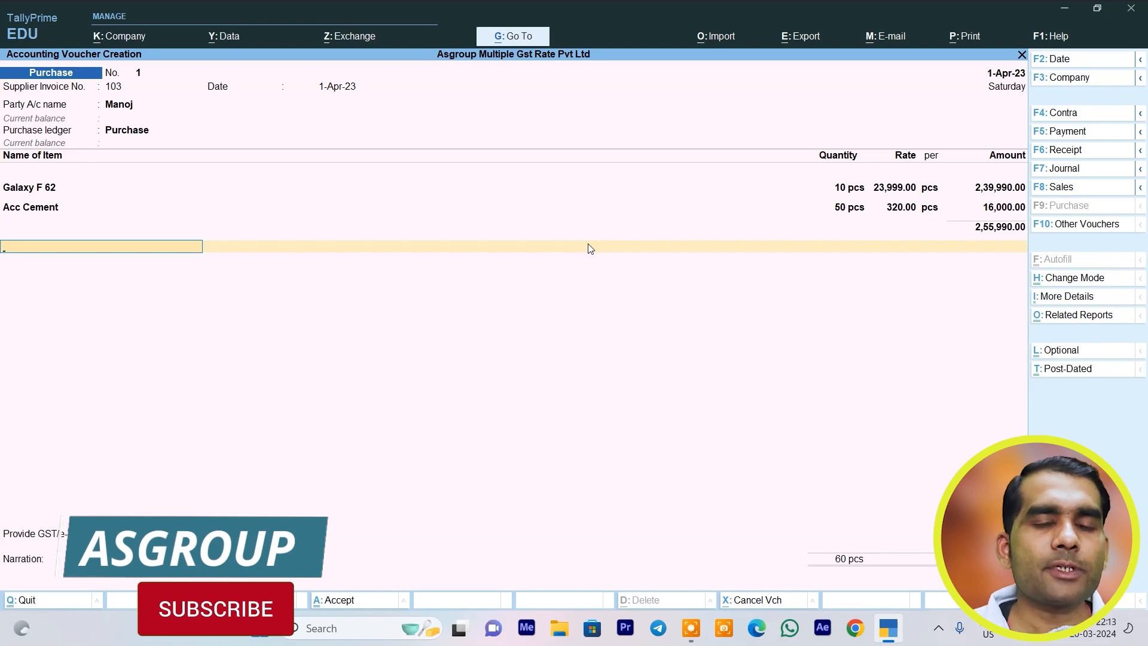
Start a new tax ledger from the voucher, name it C Gst @ 9%, and place it under Duties & Taxes.
key("alt+c")
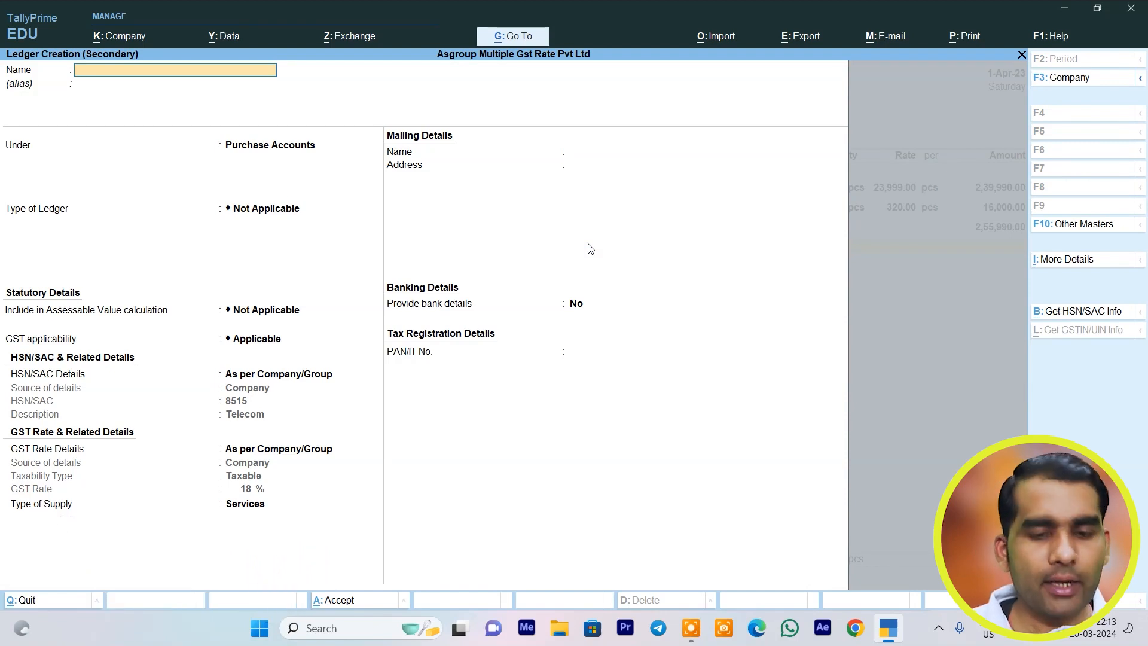
type("C Gst")
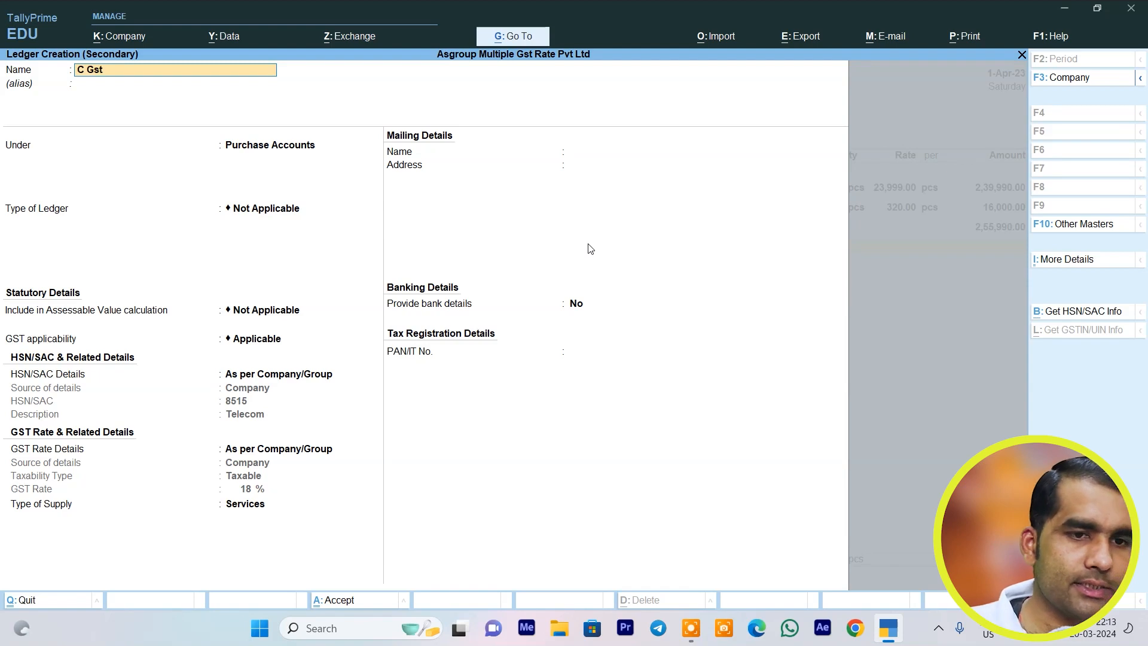
type(" @")
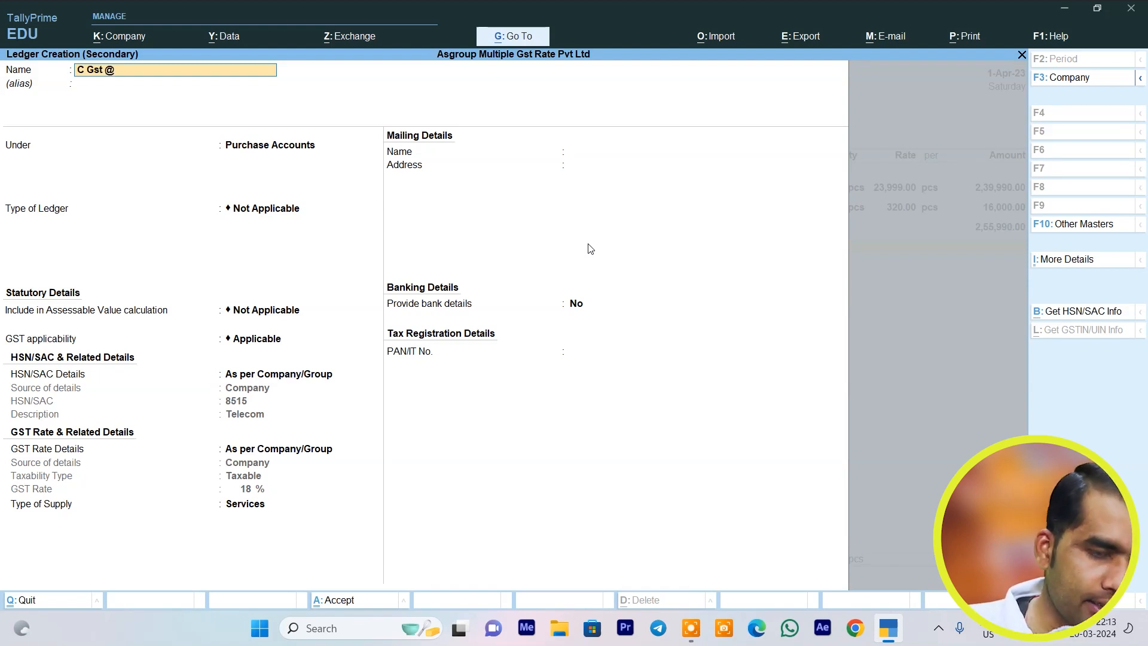
type(" 9")
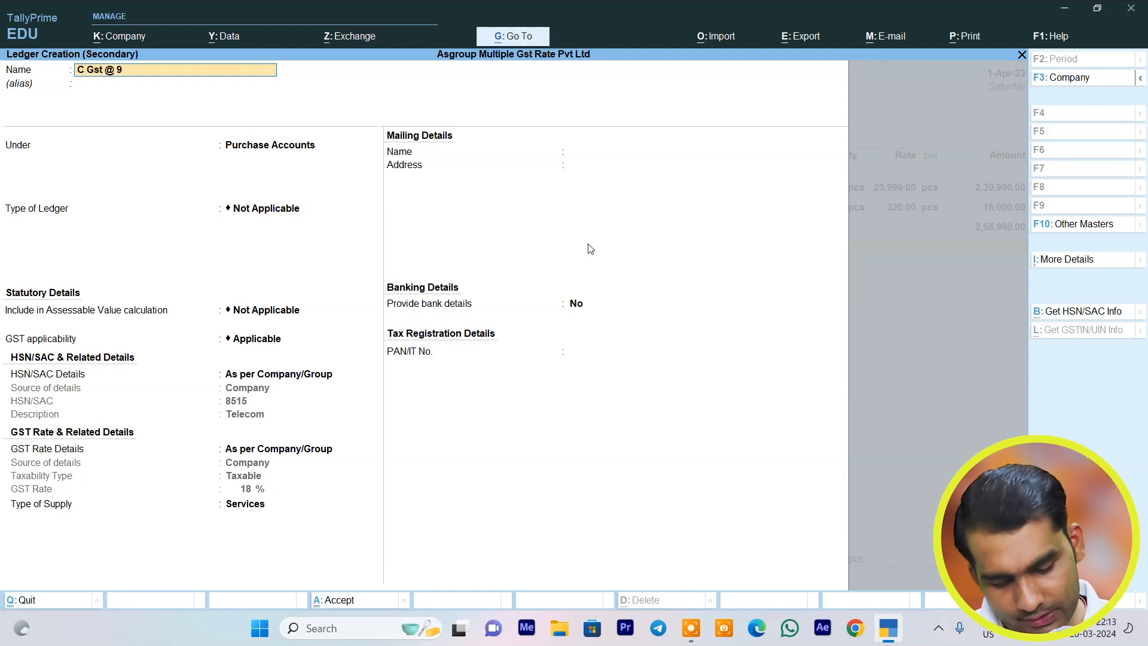
type("%")
key("Return")
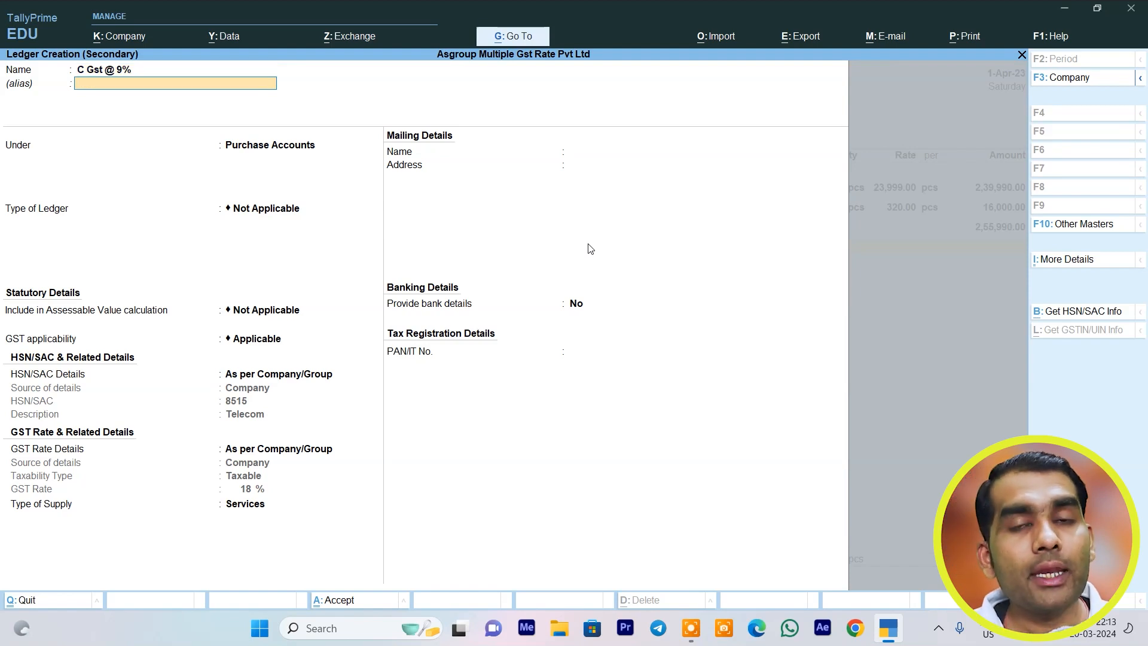
key("Return")
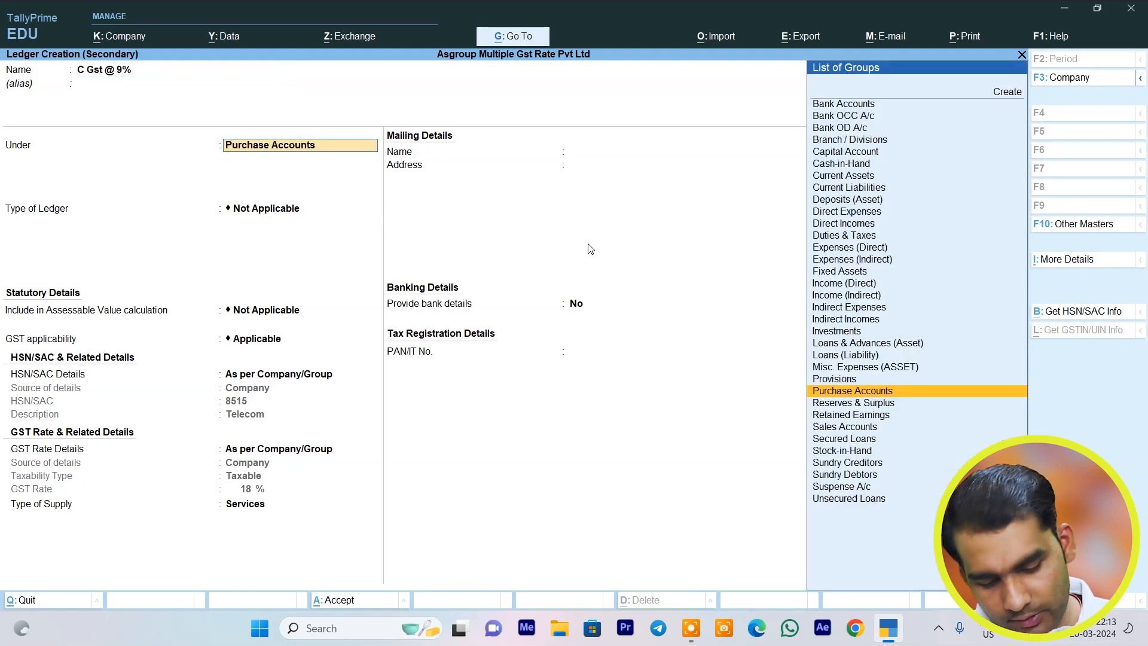
type("D")
key("Down")
key("Down")
key("Down")
key("Down")
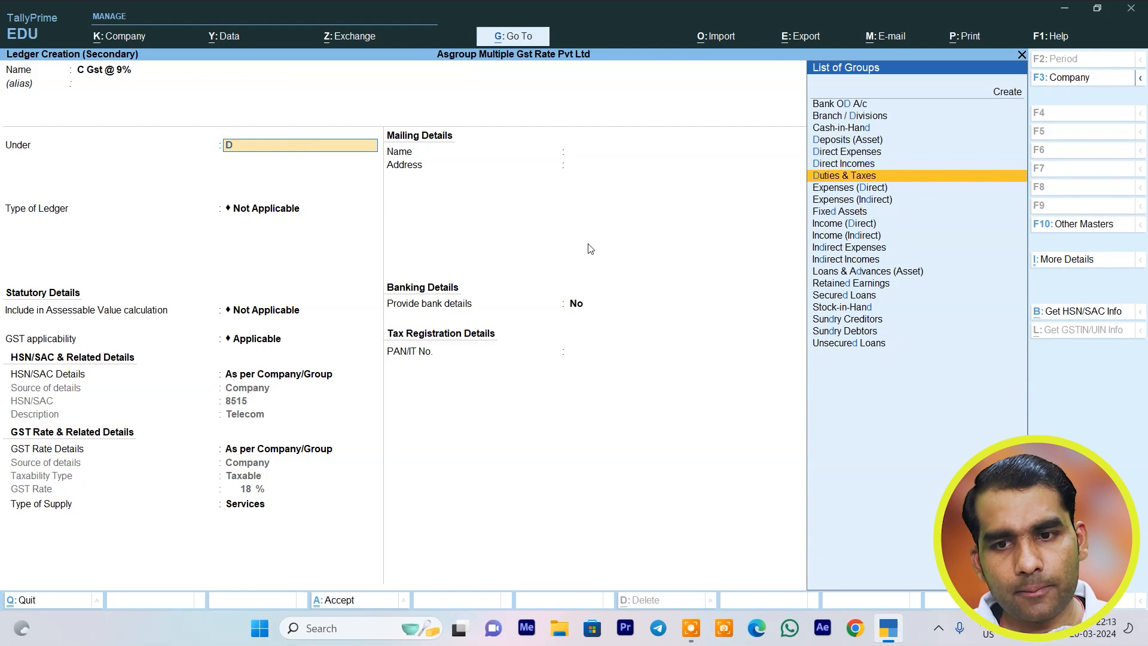
key("Return")
Set the C Gst @ 9% ledger to GST, tax type CGST, 9% and Normal Rounding, and save it into the voucher.
key("Up")
key("Return")
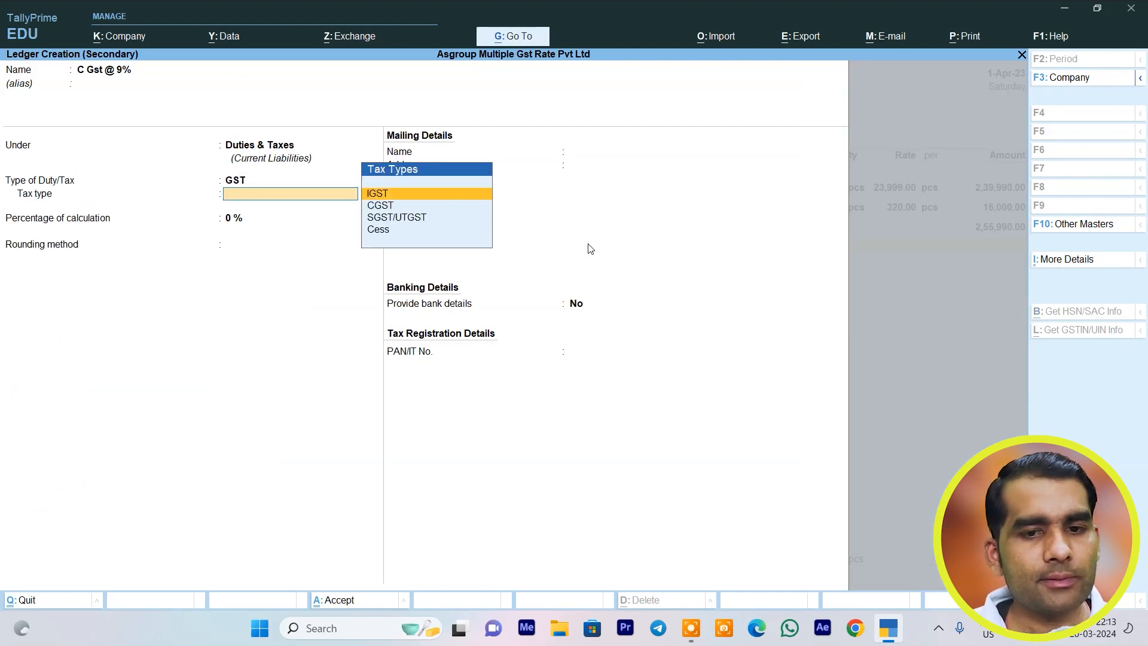
key("Down")
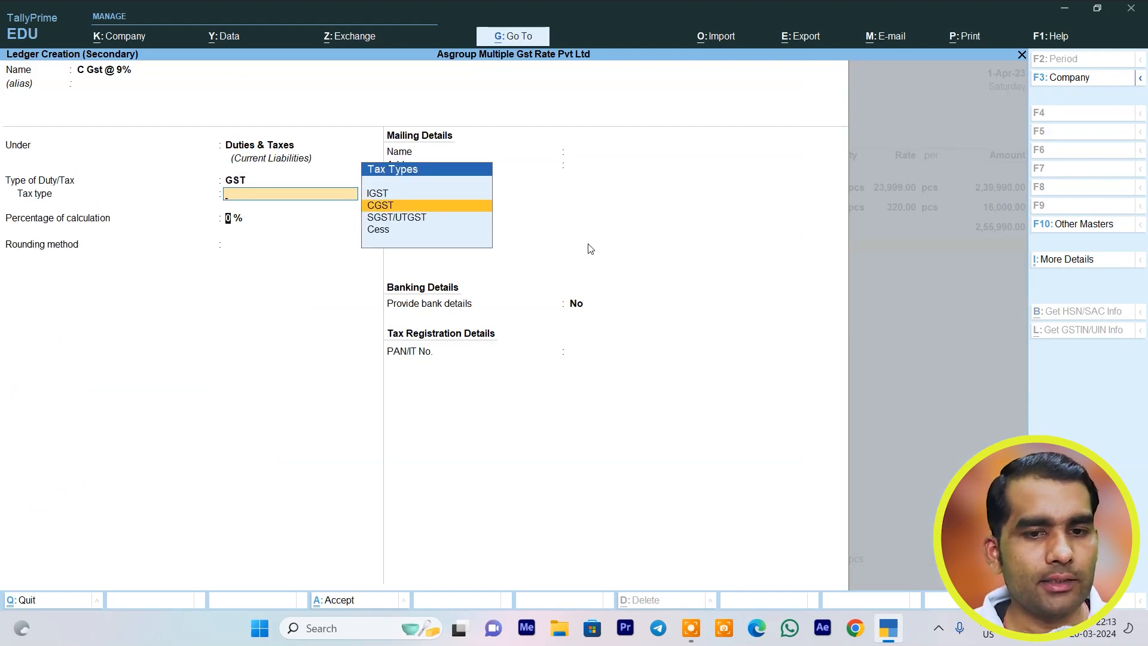
key("Return")
type("9")
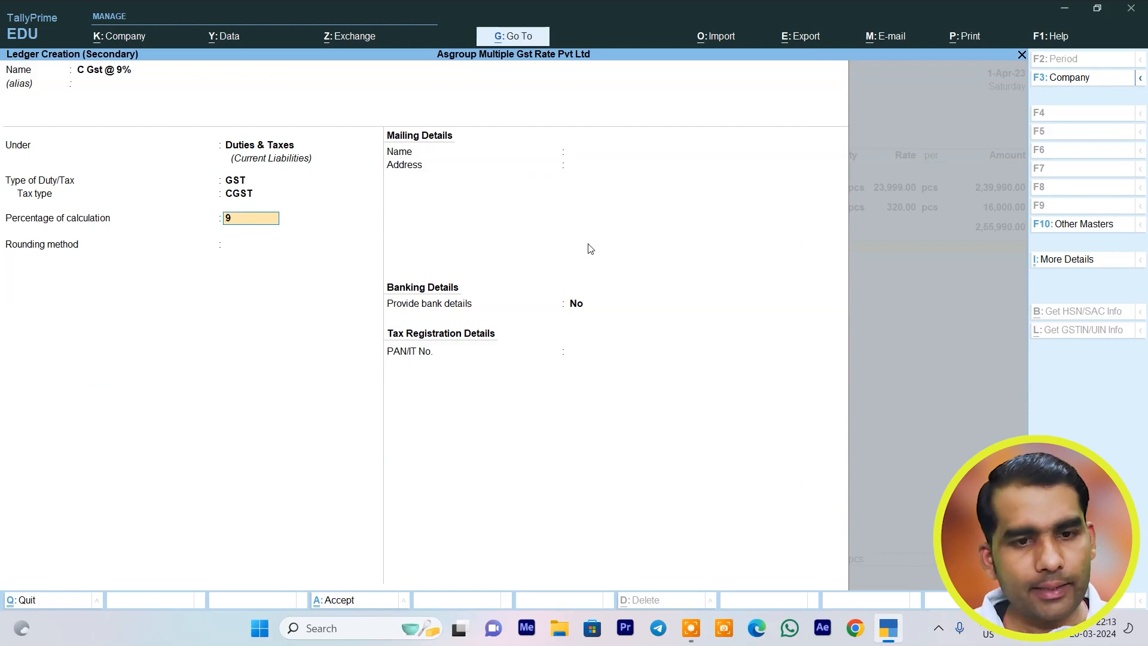
key("Return")
key("Down")
key("Down")
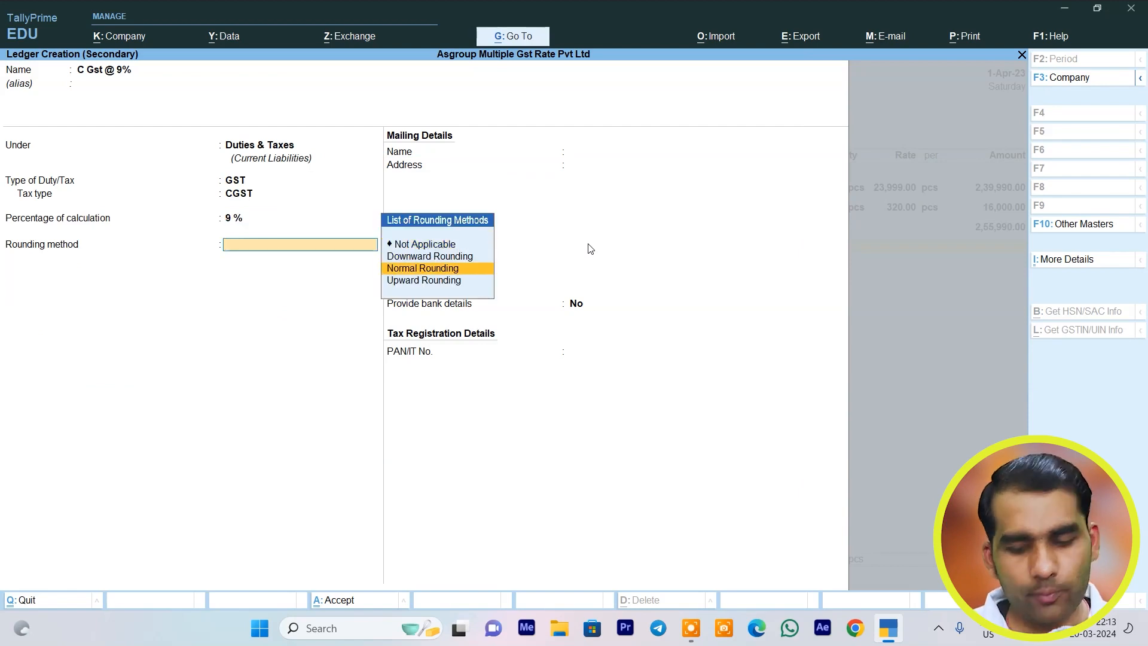
key("Return")
key("ctrl+a")
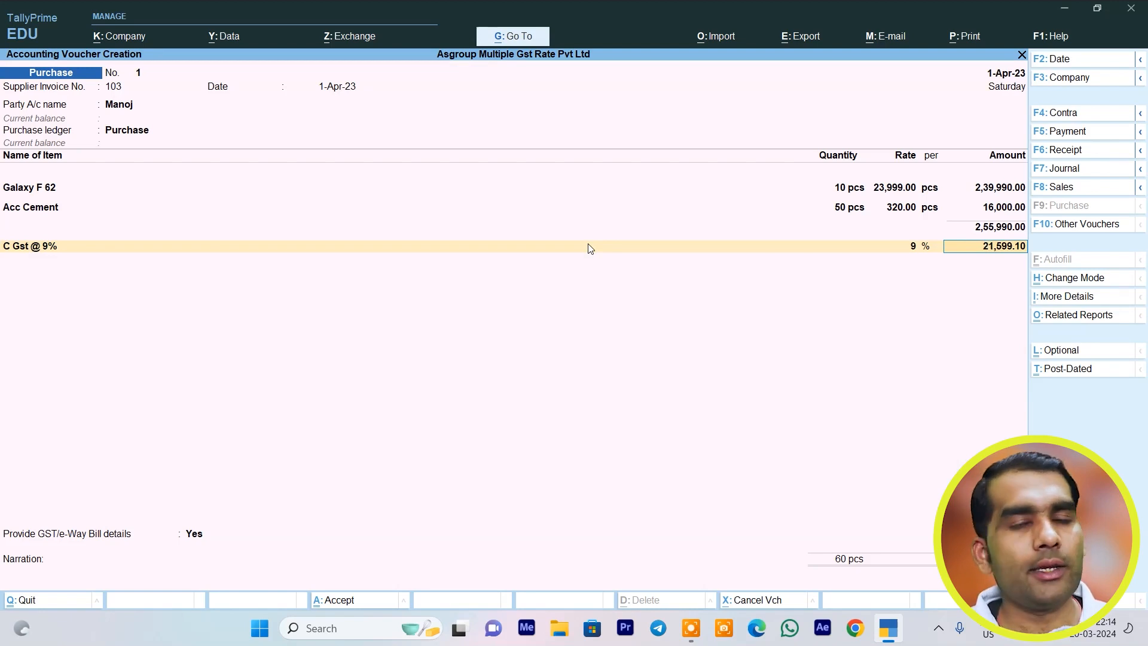
key("Return")
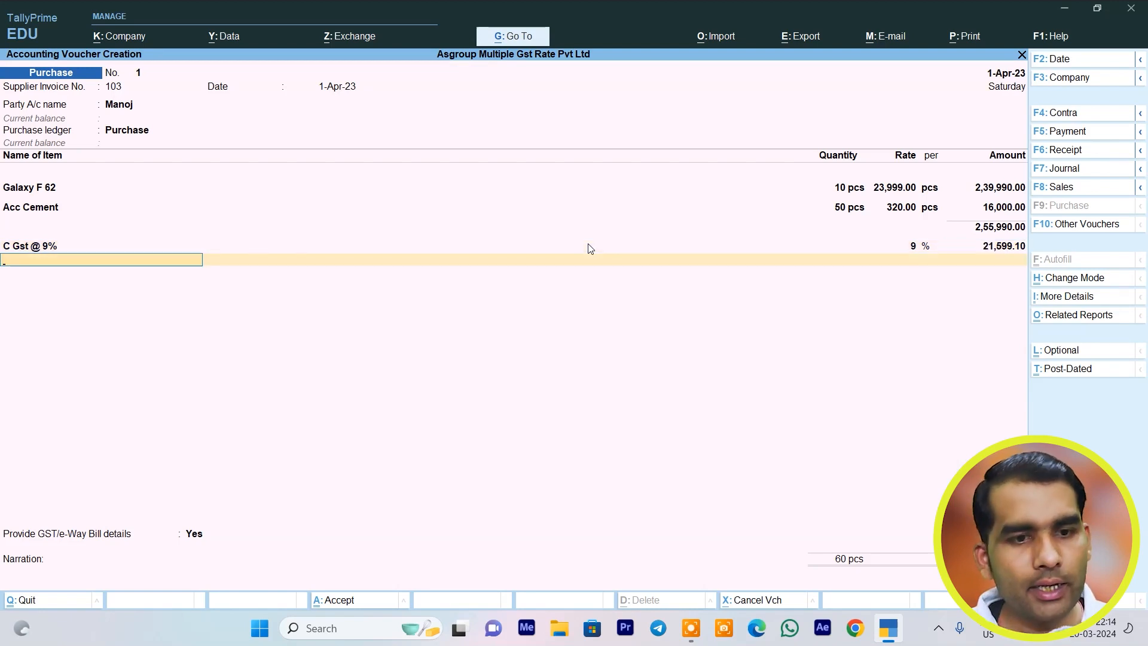
Start a new ledger named S Gst @ 9 % under Duties & Taxes with GST as the type of duty.
key("alt+c")
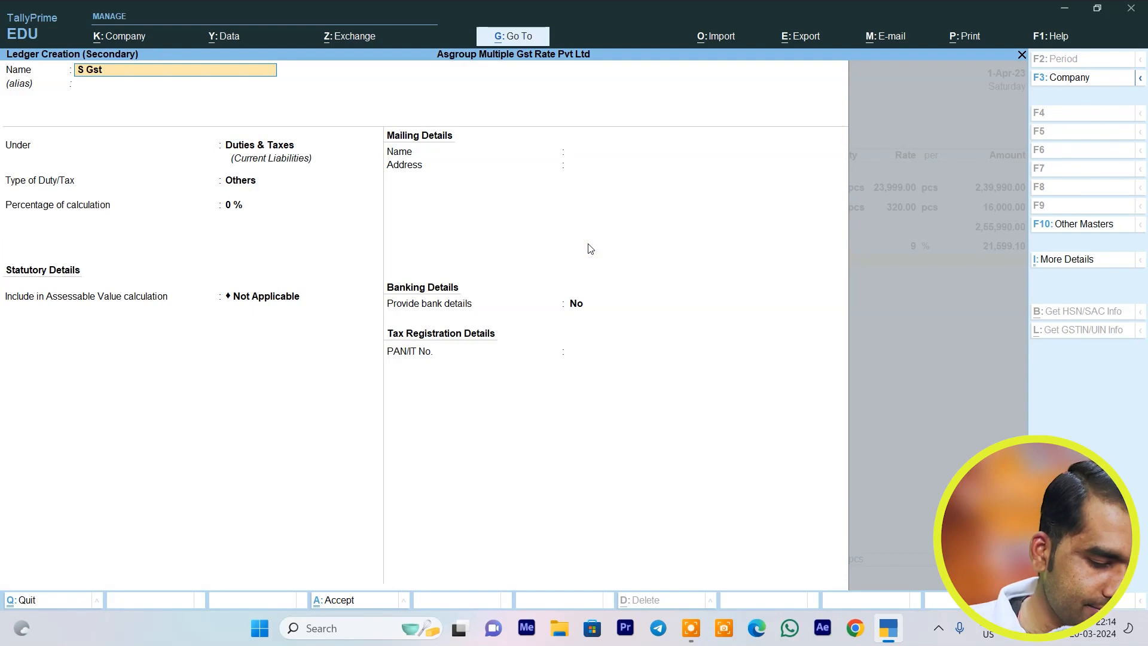
type("S Gst @ 9")
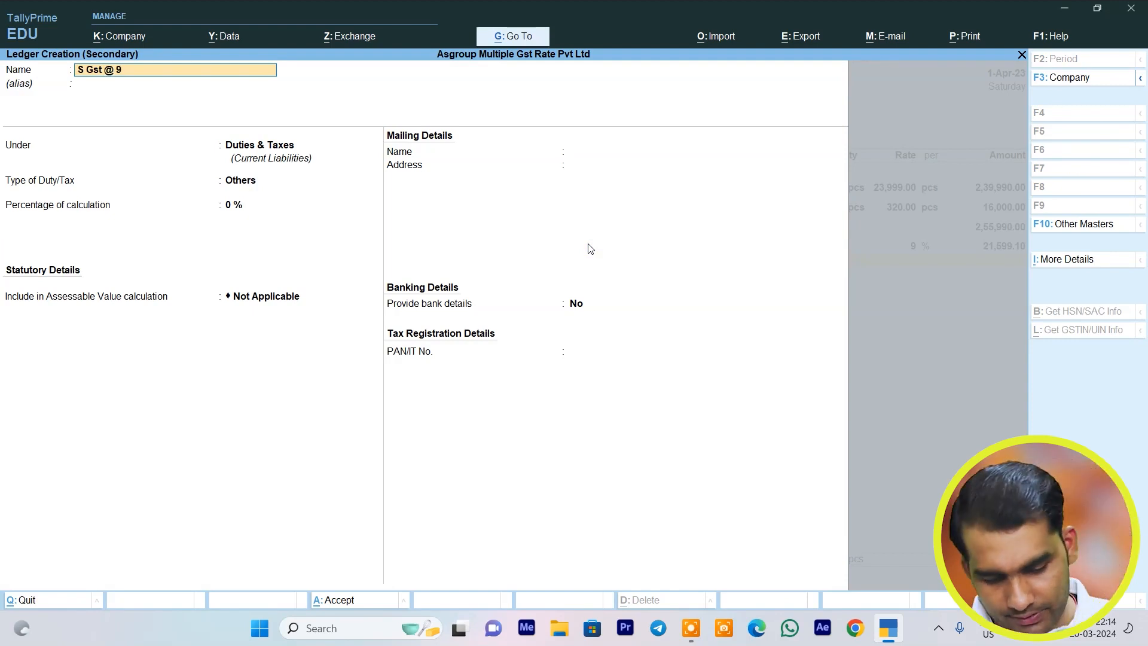
type(" %")
key("Return")
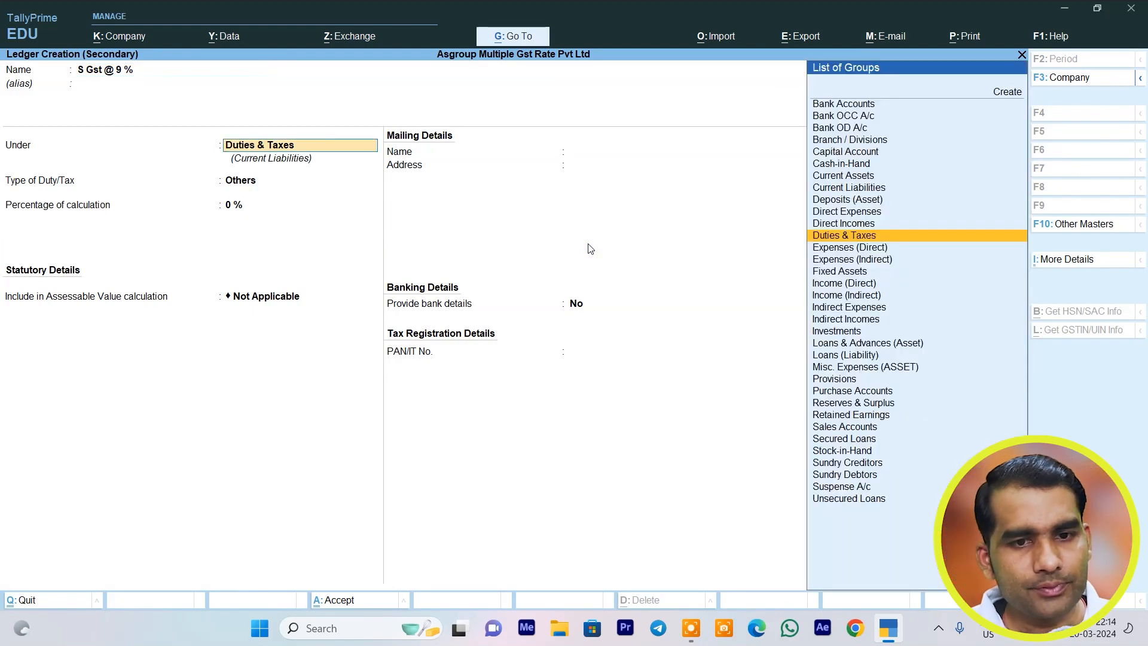
key("Return")
key("Up")
key("Return")
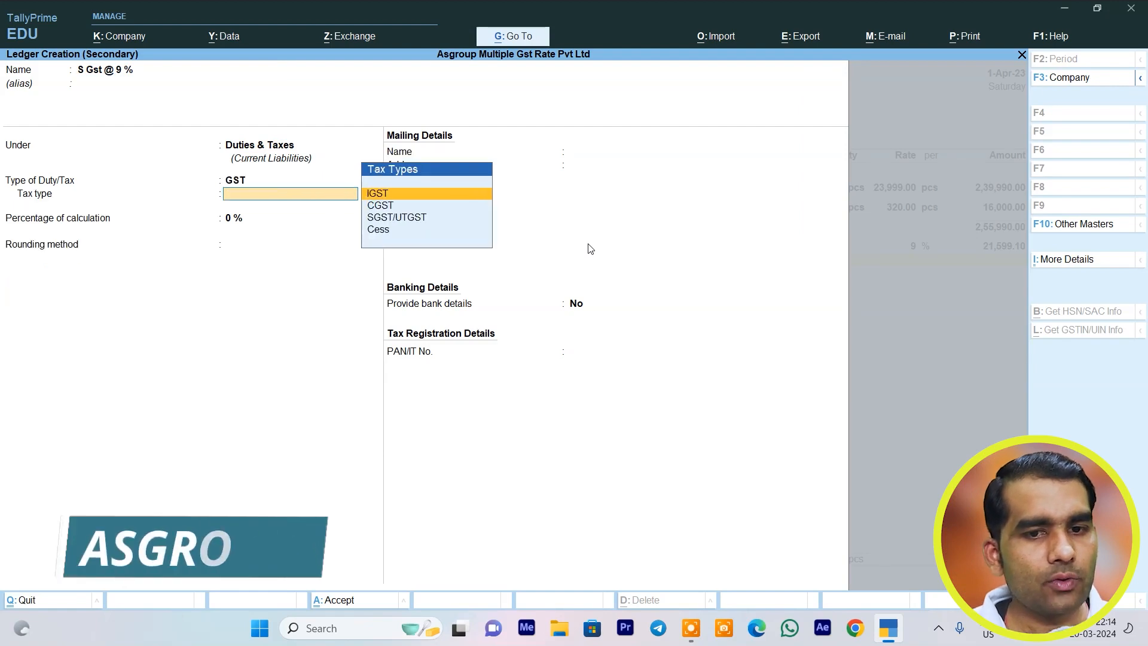
Give the S Gst @ 9 % ledger tax type SGST/UTGST, 9% and Normal Rounding, and save it into the voucher.
key("Down")
key("Down")
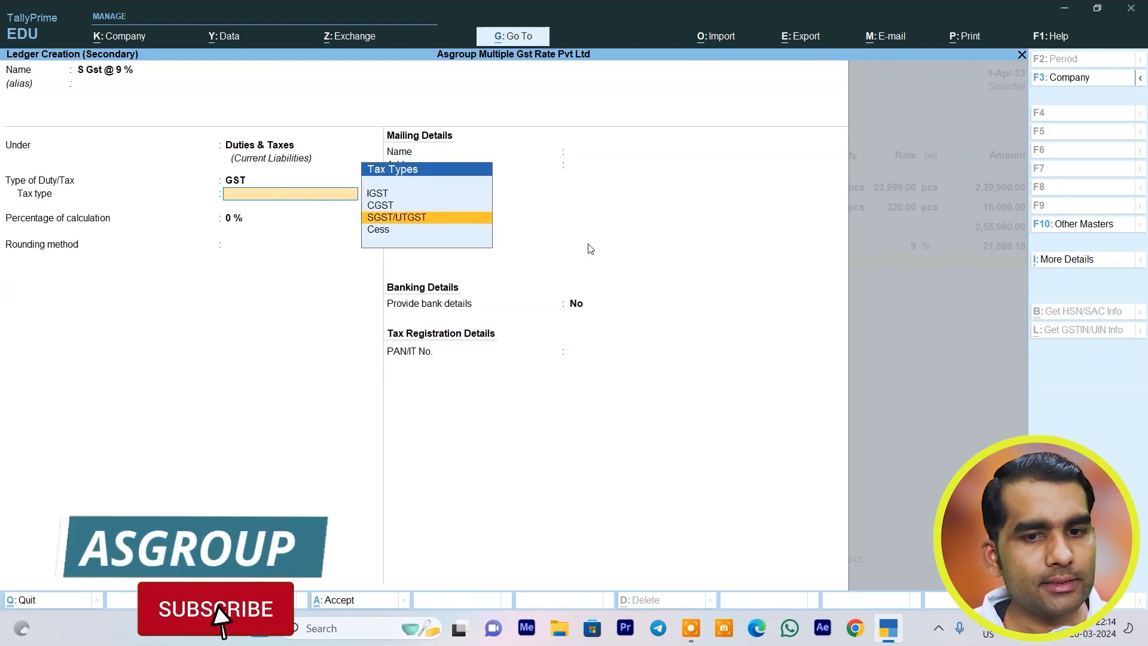
key("Return")
type("9")
key("Return")
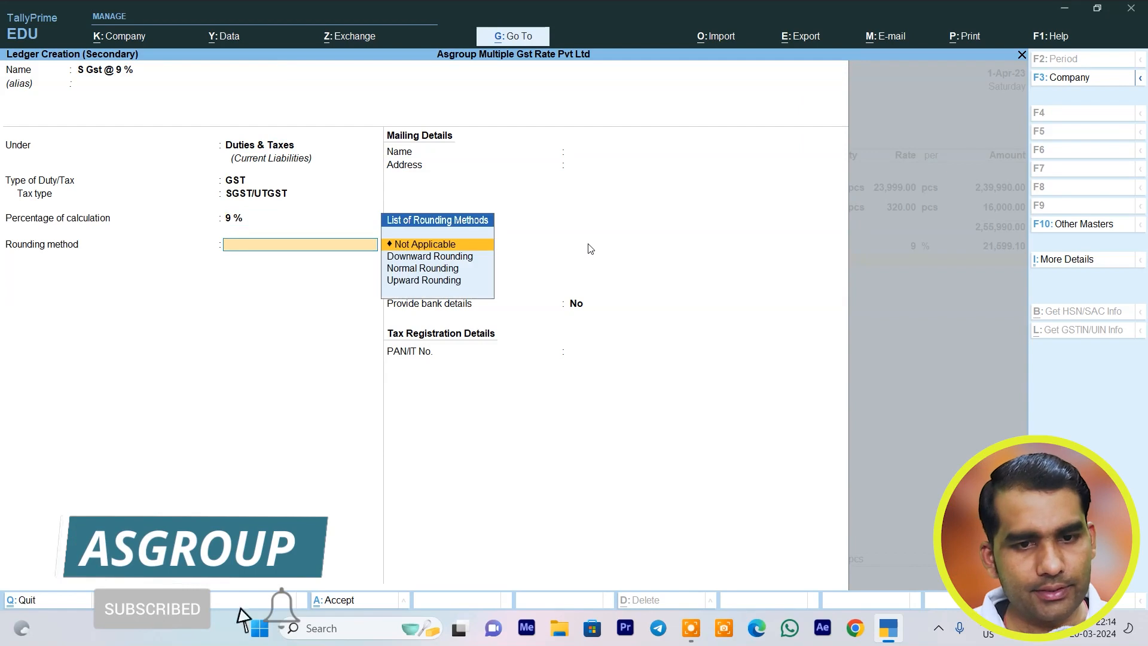
key("Down")
key("Down")
key("Return")
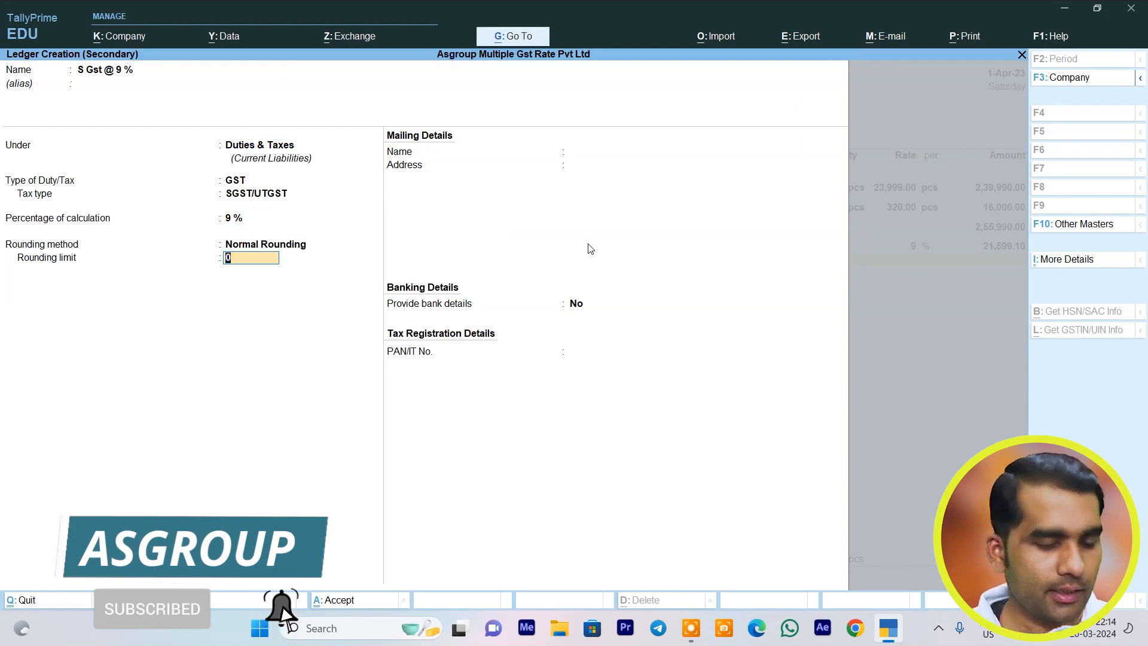
key("Return")
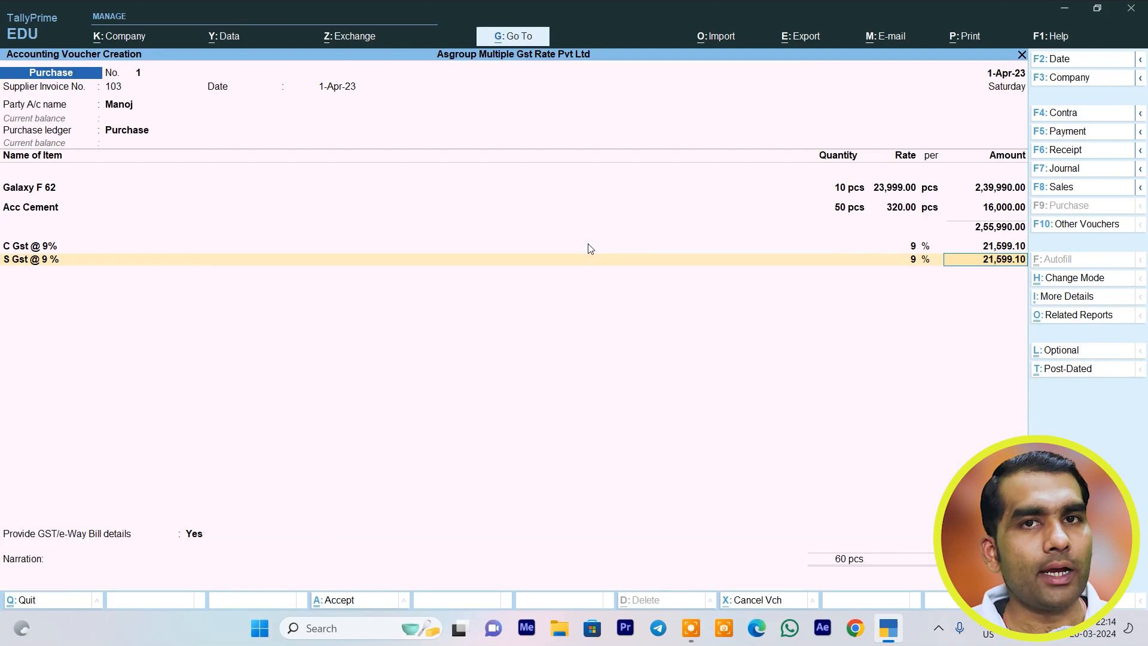
key("Return")
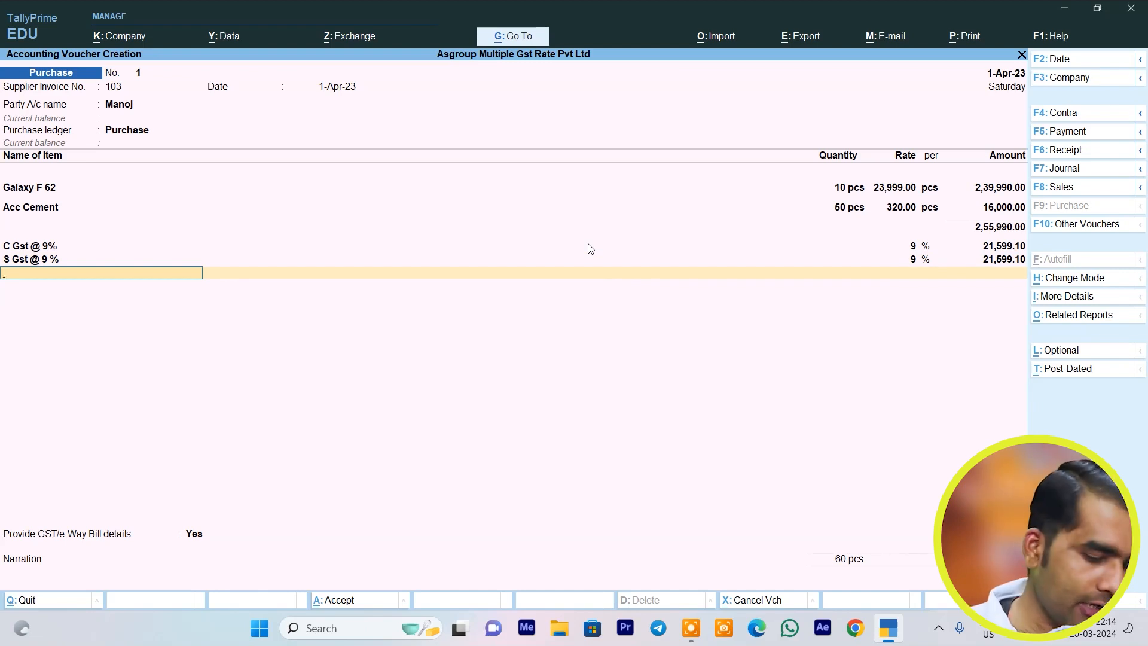
Start a new ledger named C Gst @ 14 % under Duties & Taxes with GST as the type of duty.
key("alt+c")
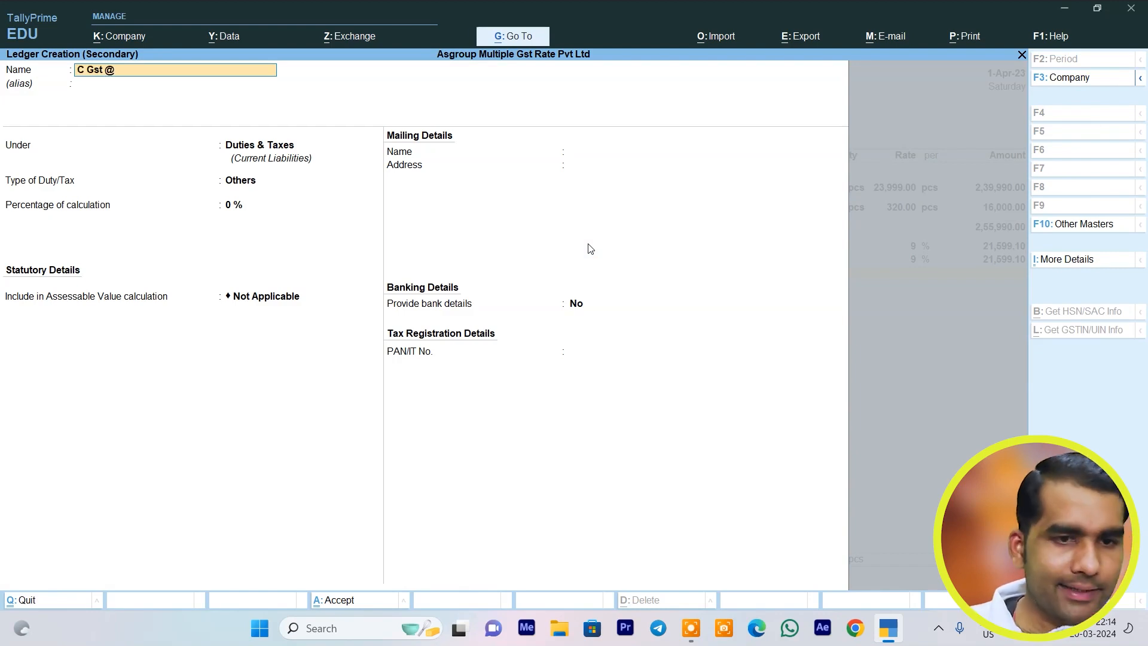
type("C Gst @ 14")
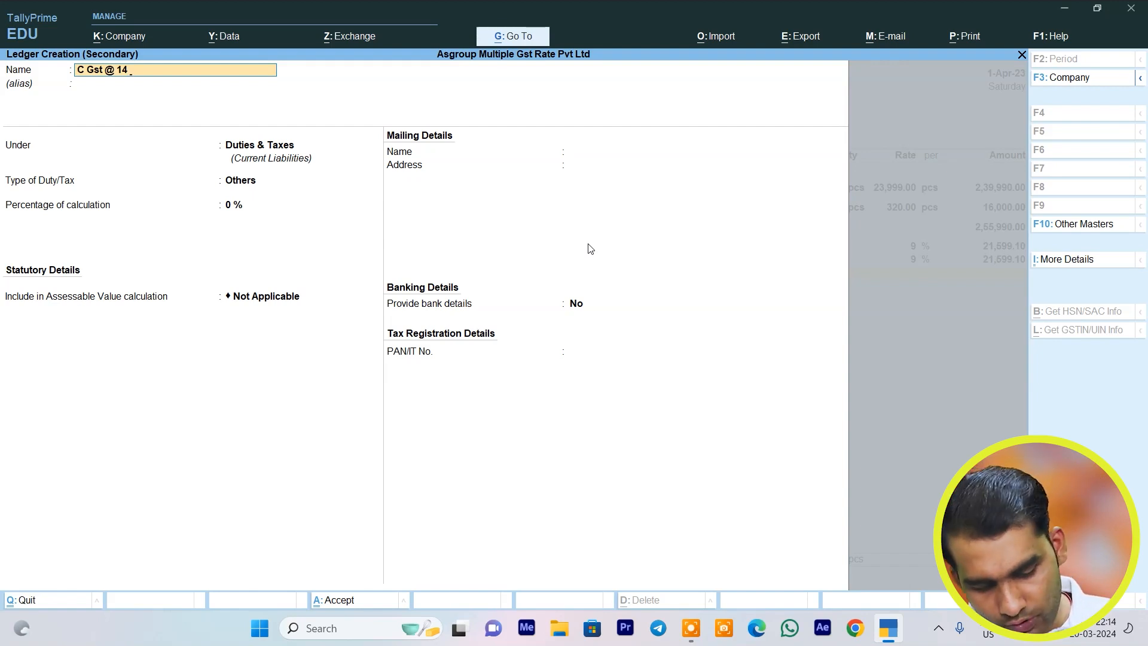
type(" @")
key("BackSpace")
type("%")
key("Return")
key("Return")
key("Return")
key("Up")
key("Return")
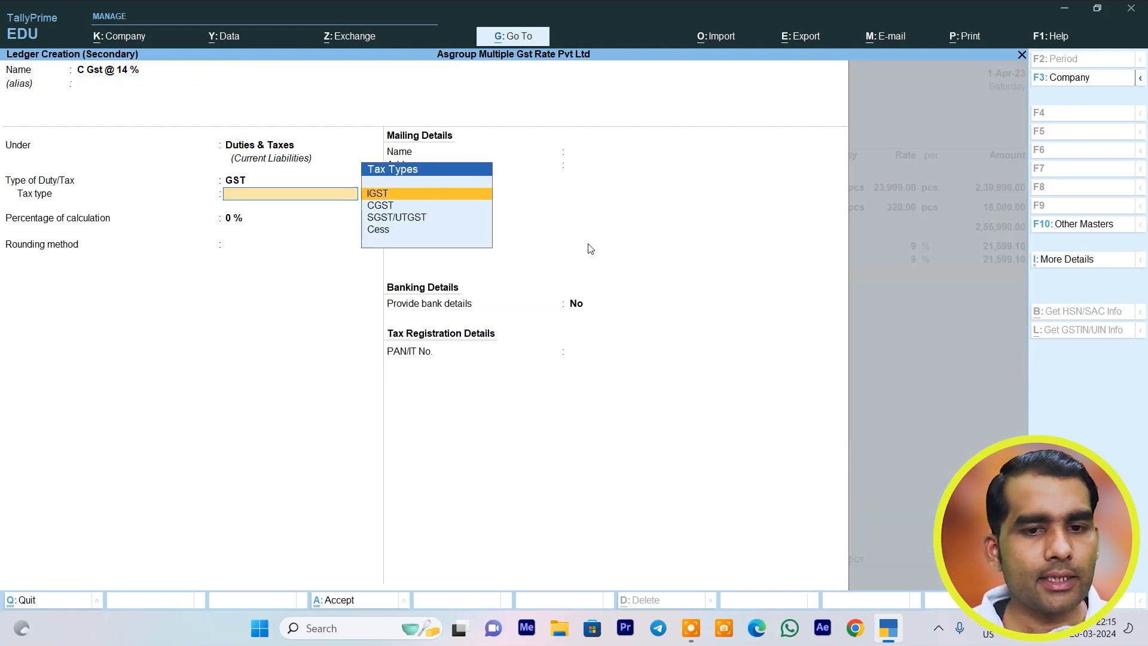
Give the C Gst @ 14 % ledger tax type CGST, 14% and Normal Rounding, and save it into the voucher.
key("Down")
key("Return")
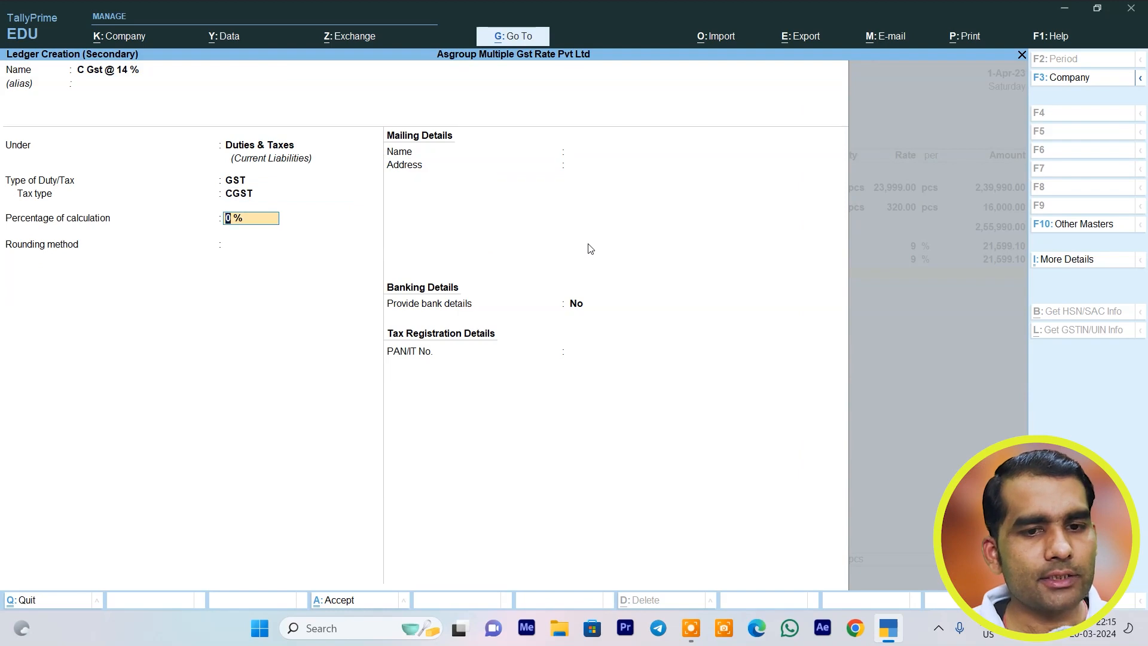
type("14")
key("Return")
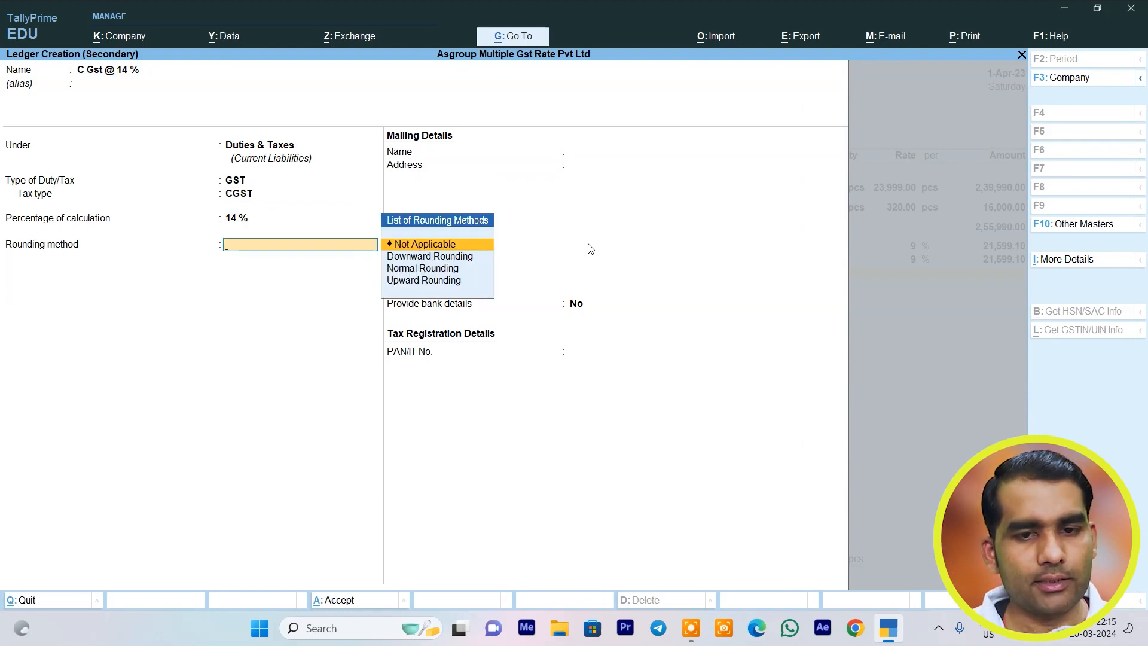
key("Down")
key("Down")
key("Return")
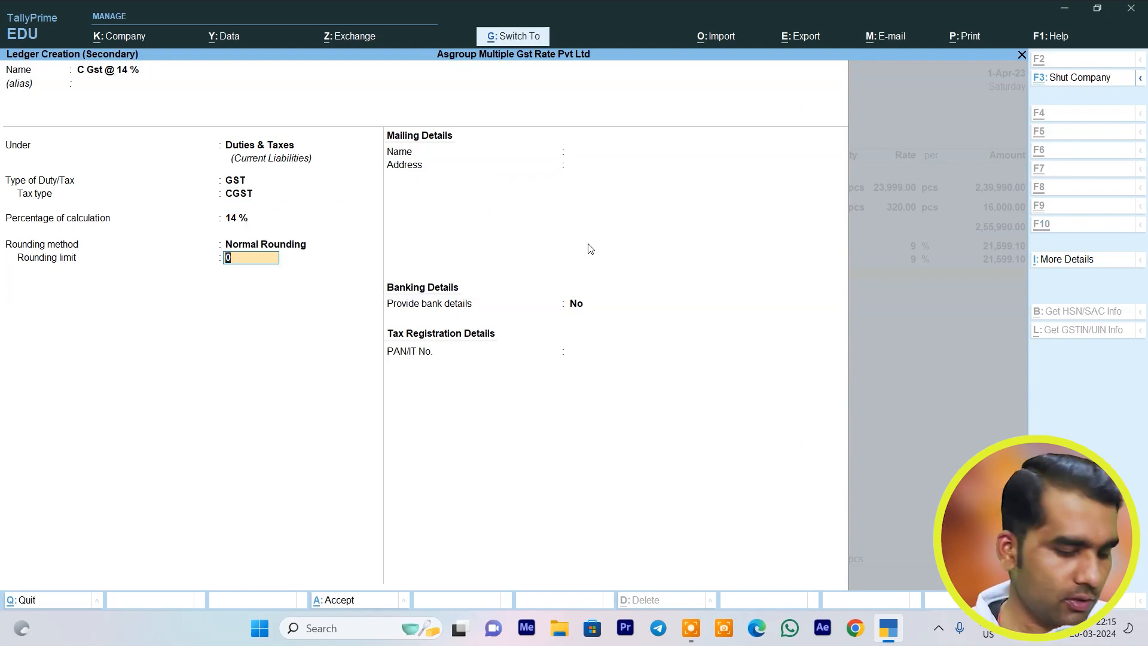
key("ctrl+a")
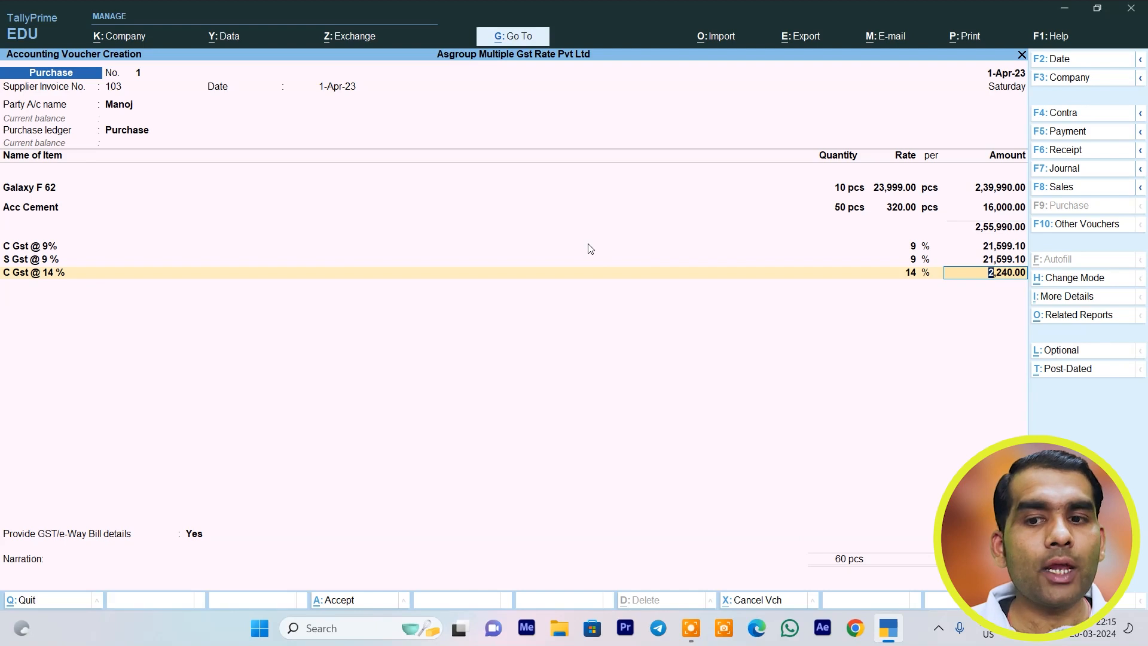
Start a new ledger named S Gst @ 14 % under Duties & Taxes with GST as the type of duty.
key("Return")
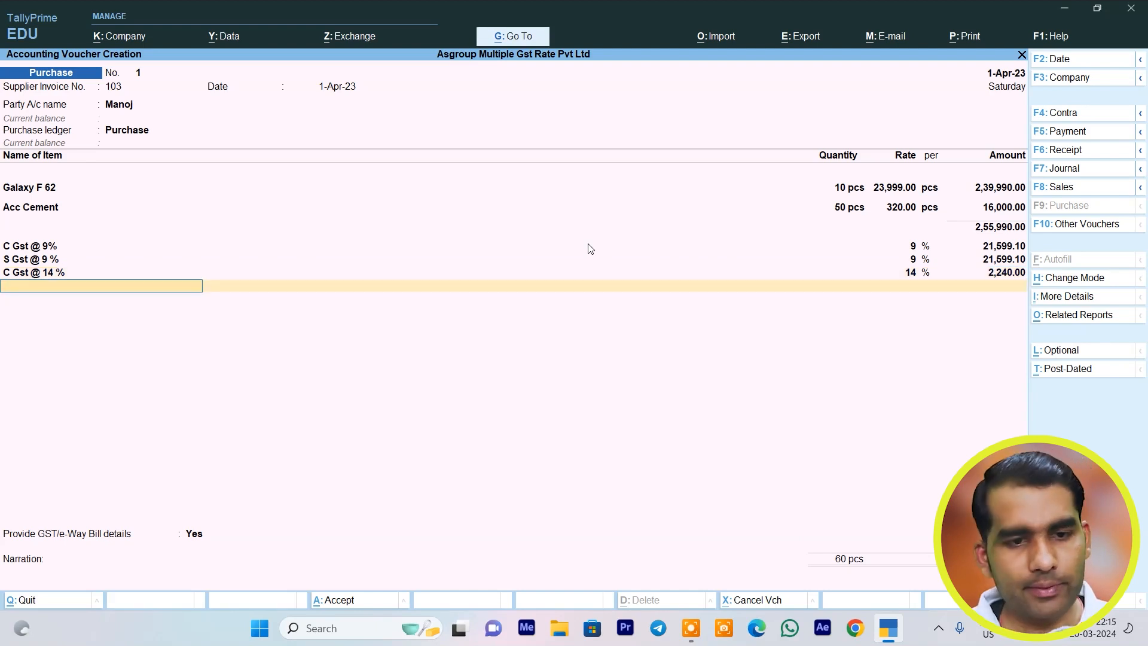
key("alt+c")
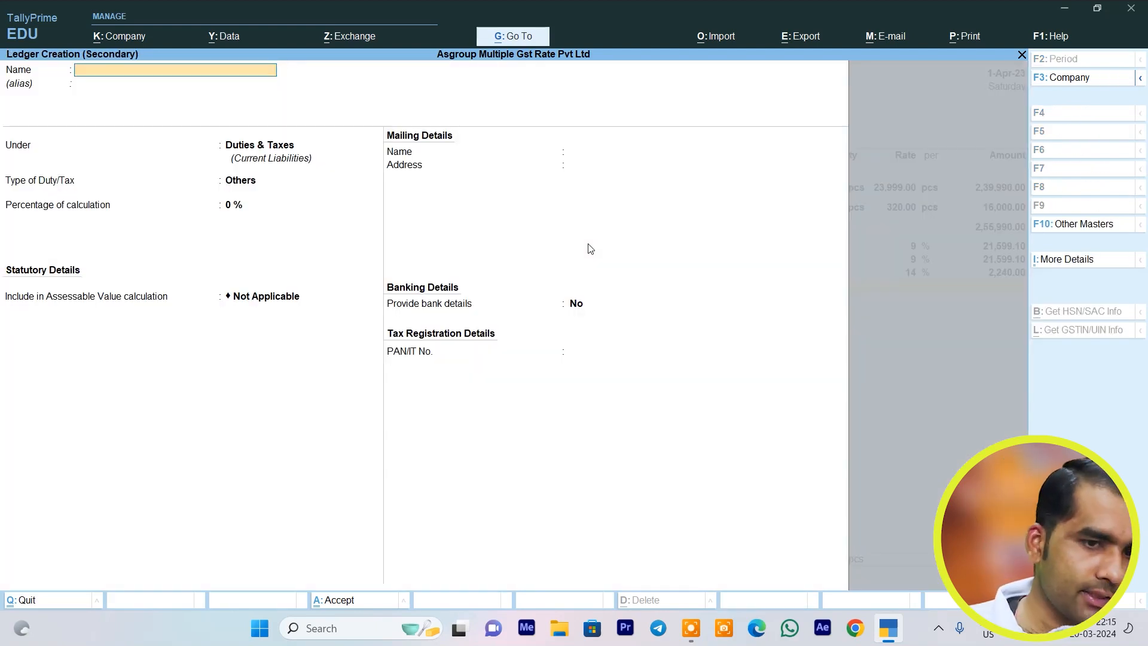
type("S Gst @")
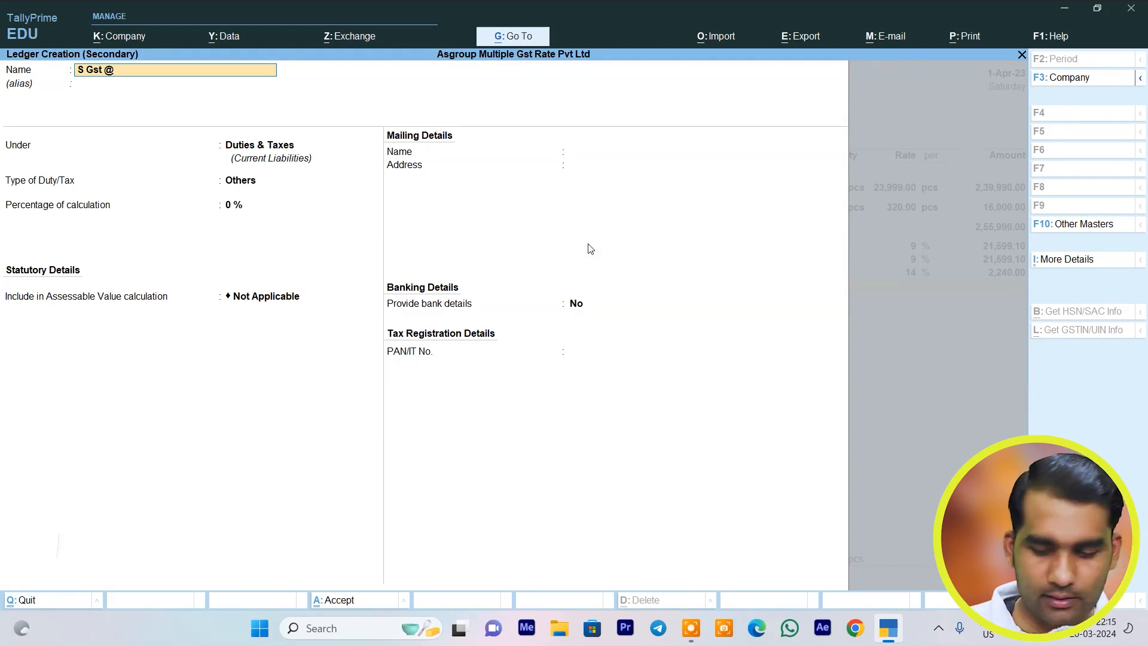
type(" 14 ")
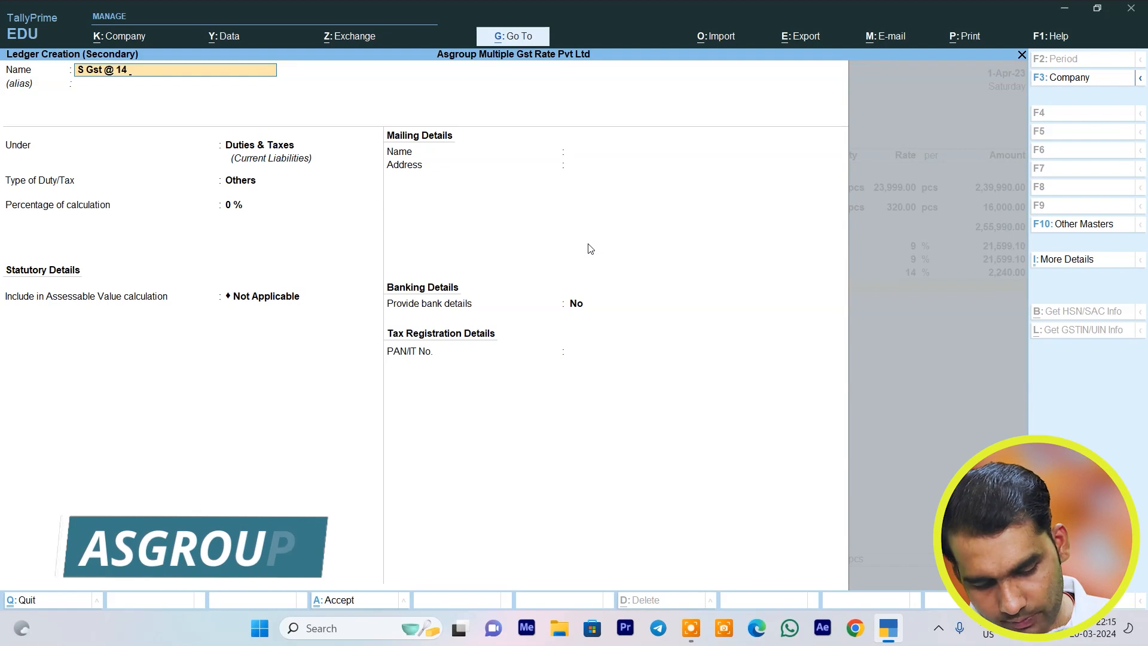
type("%")
key("Return")
key("Return")
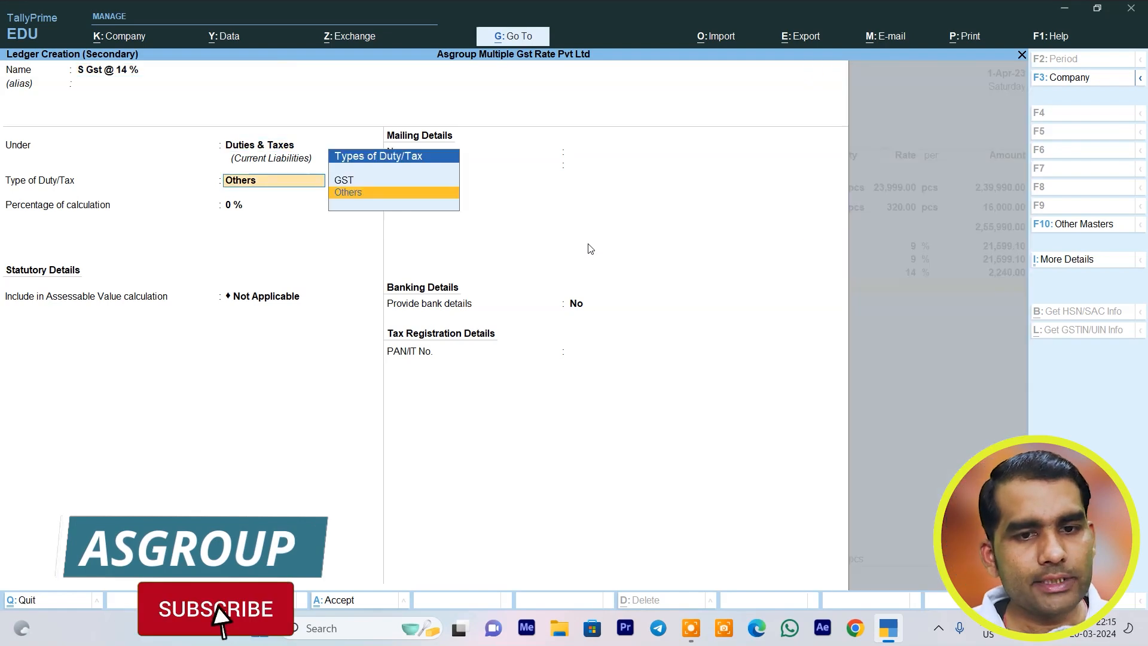
key("Up")
key("Return")
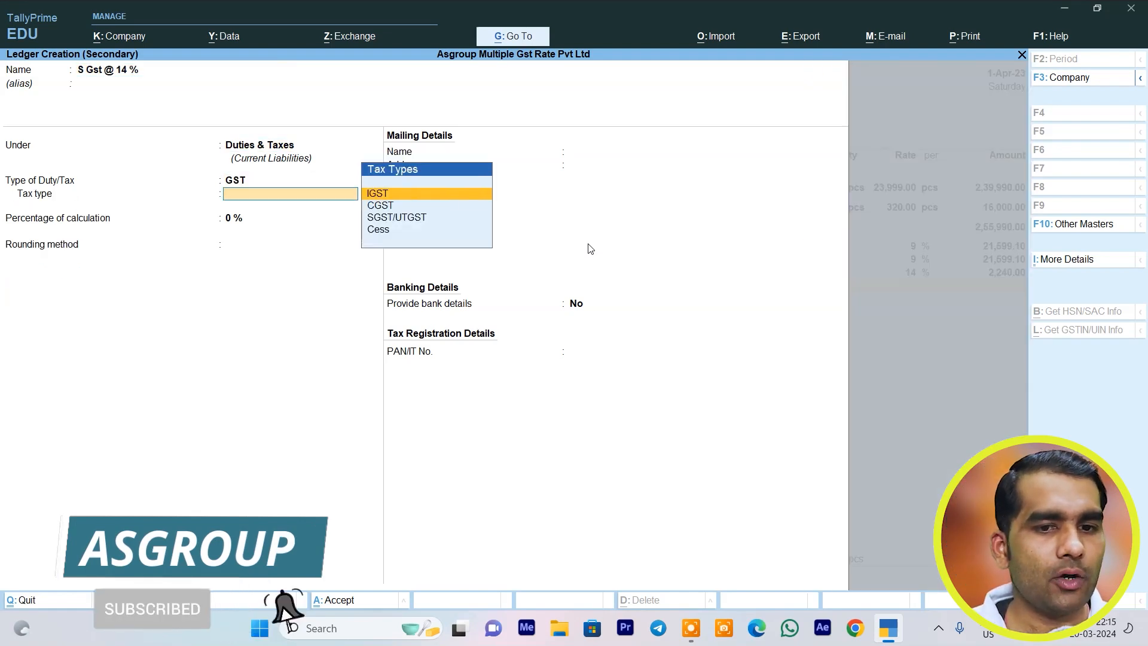
Give the S Gst @ 14 % ledger tax type SGST/UTGST, 14% and Normal Rounding, and save it into the voucher.
key("Down")
key("Down")
key("Return")
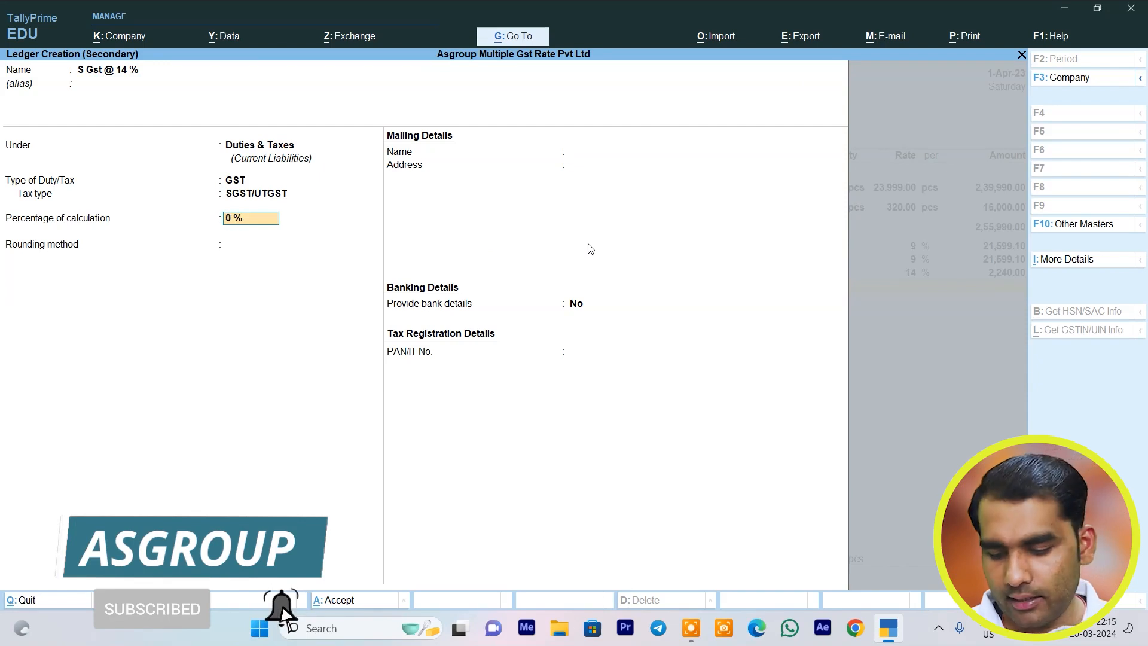
type("14")
key("Return")
key("Down")
key("Down")
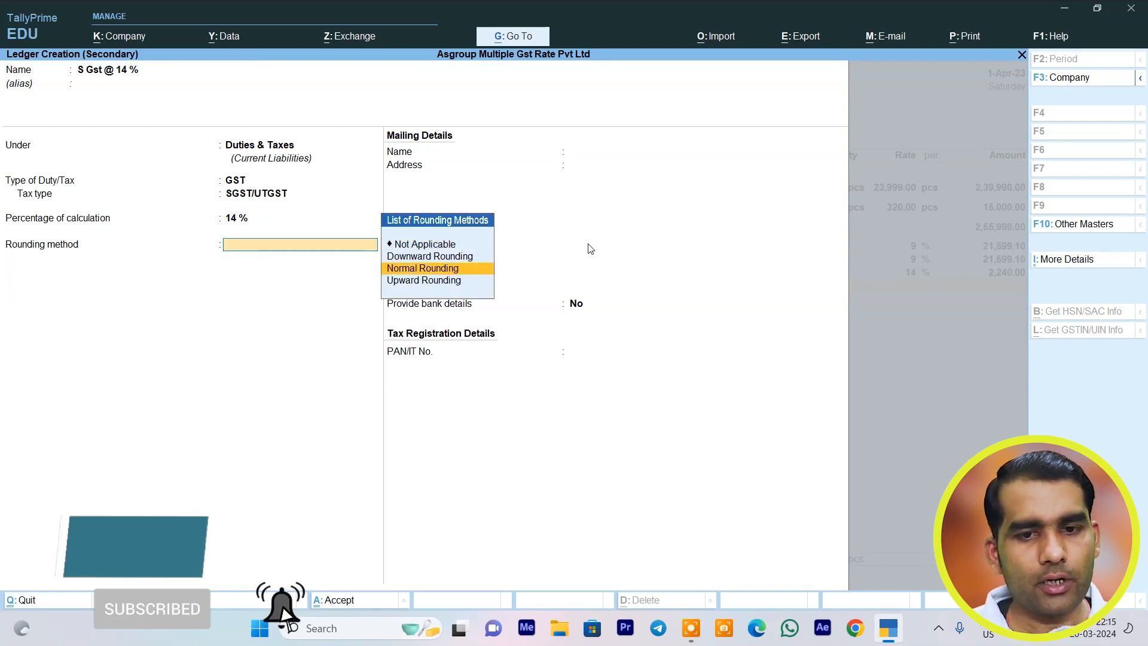
key("Return")
key("ctrl+a")
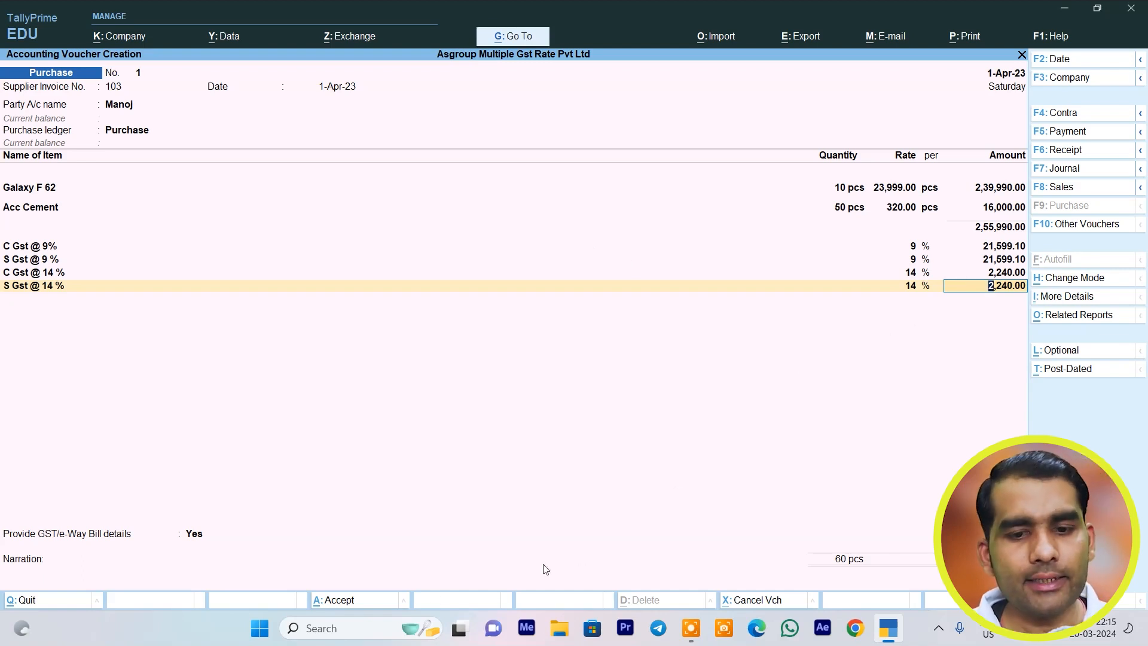
Find Excel 2016 through the Windows search and launch it.
left_click(337, 633)
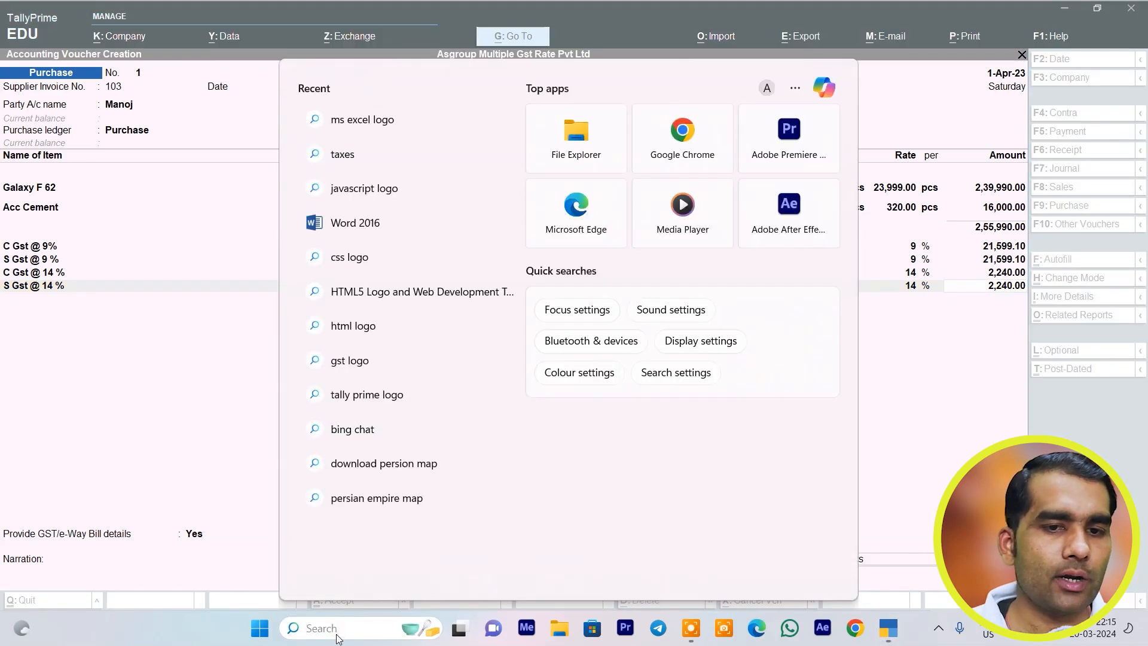
type("exc")
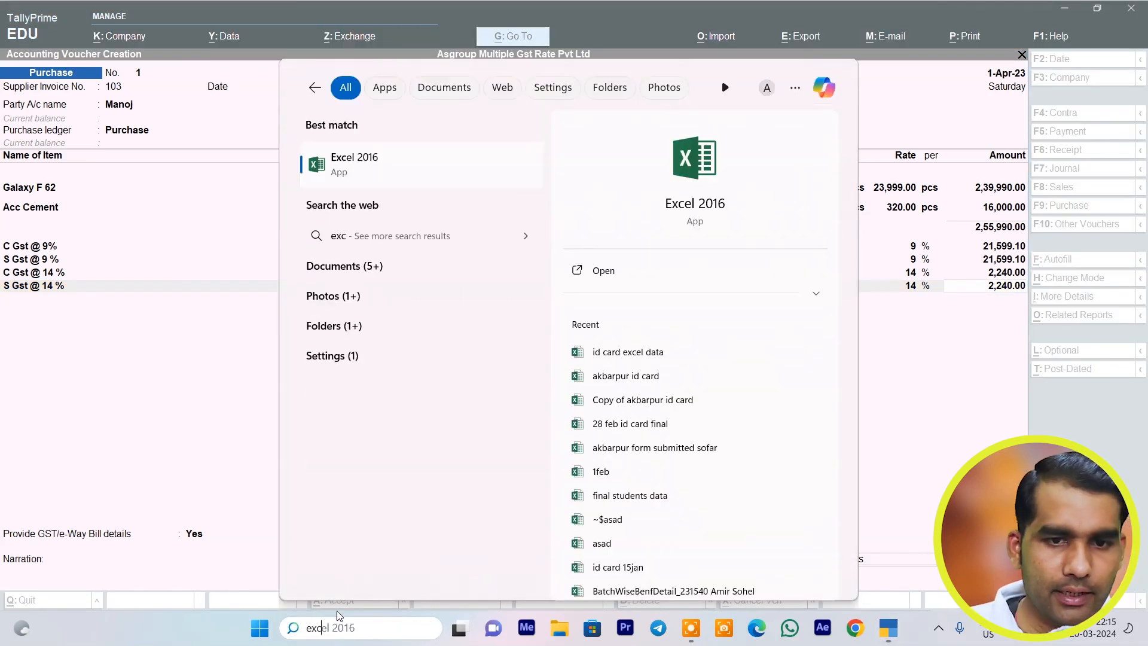
key("Down")
key("Up")
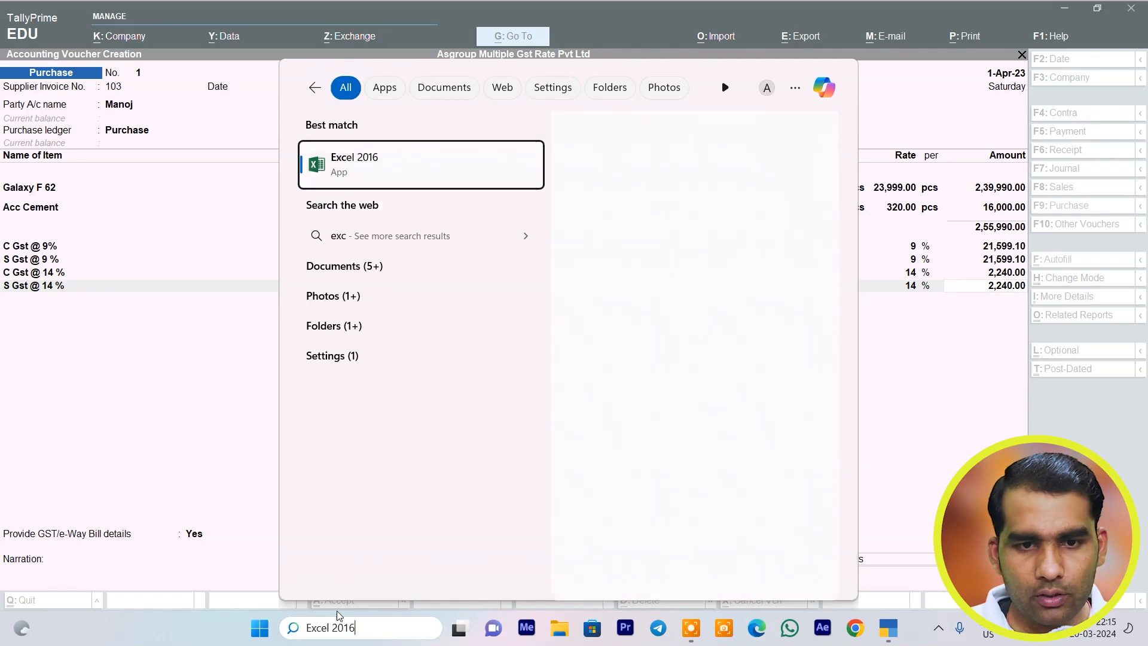
key("Return")
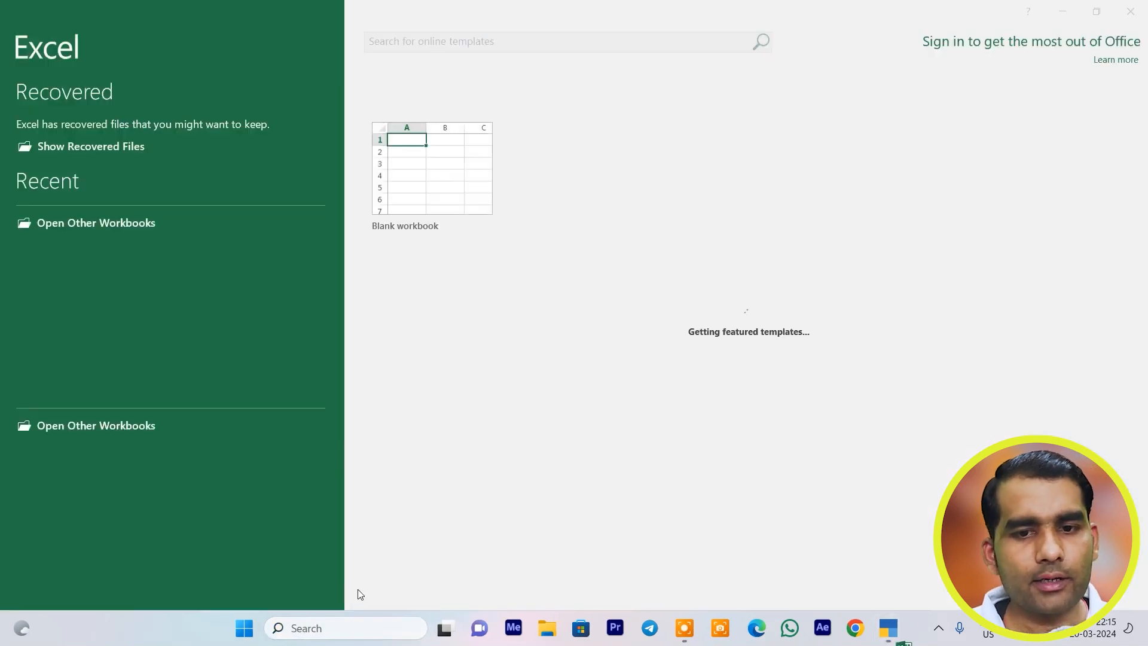
Dismiss the Office activation wizard, create a blank workbook and discard the recovered files.
left_click(545, 369)
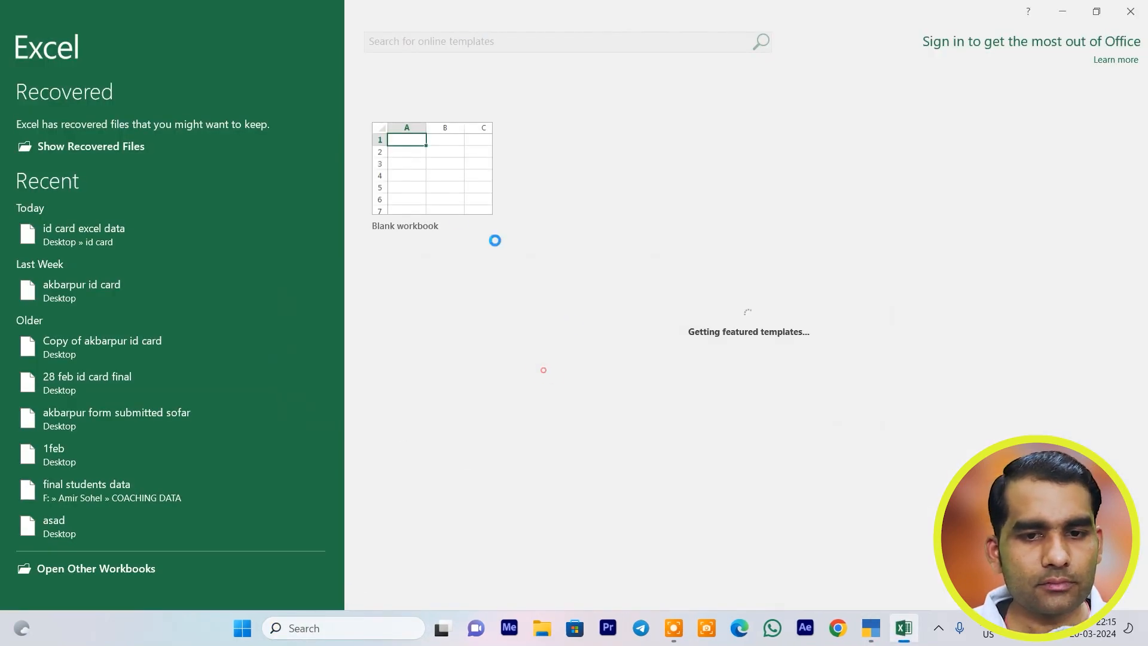
left_click(777, 319)
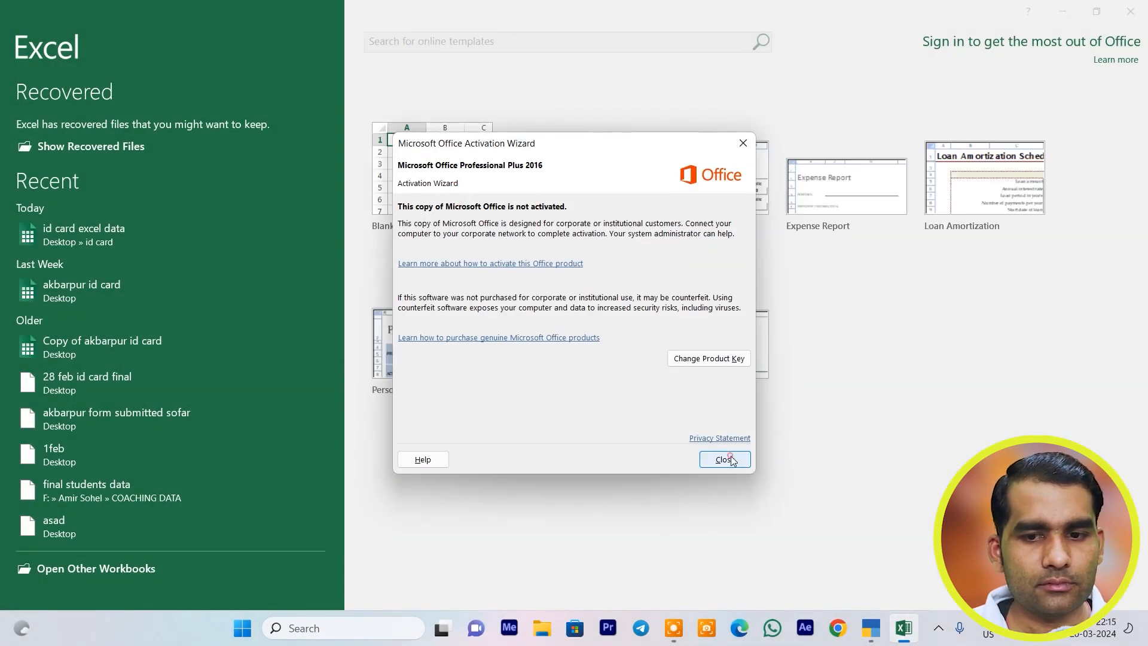
left_click(726, 459)
left_click(428, 168)
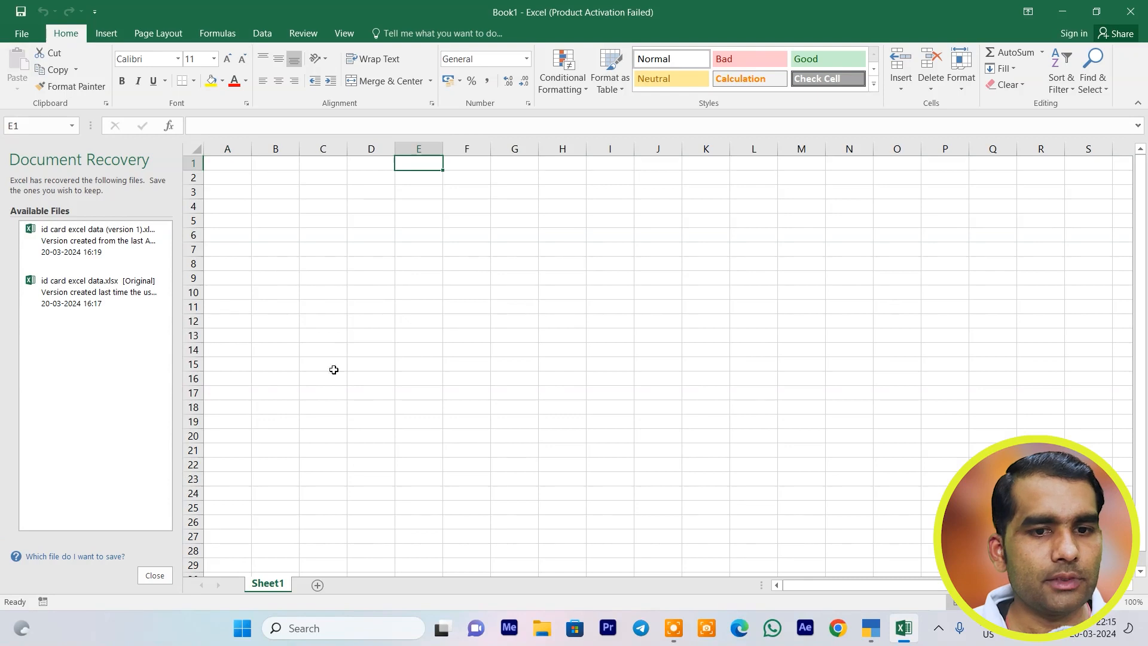
left_click(155, 576)
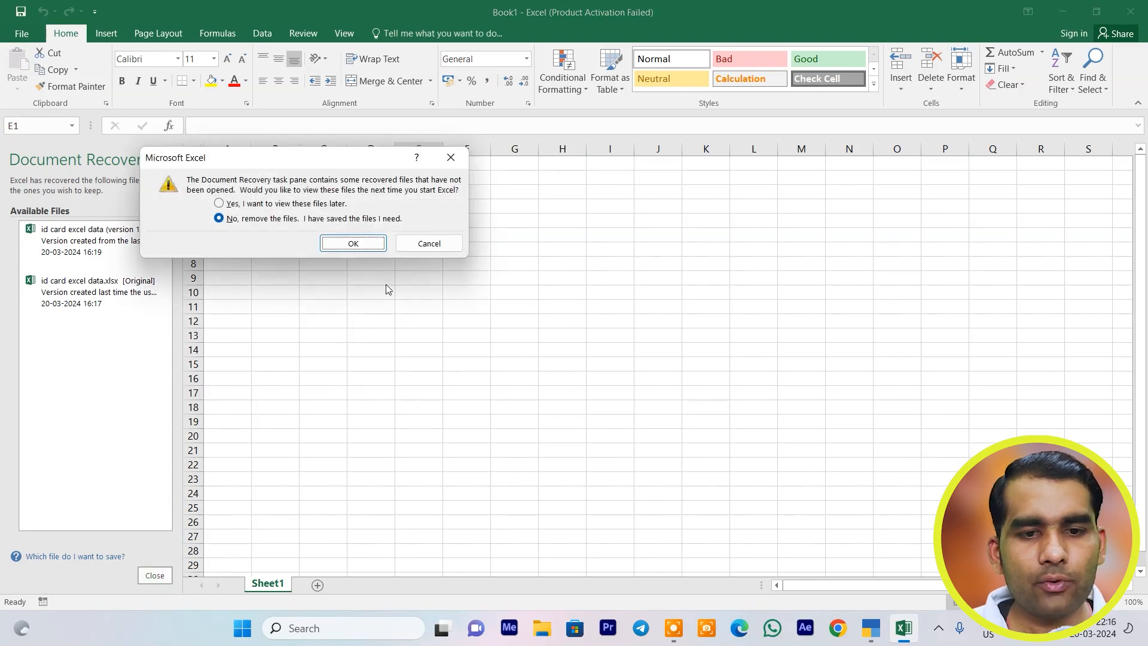
left_click(366, 244)
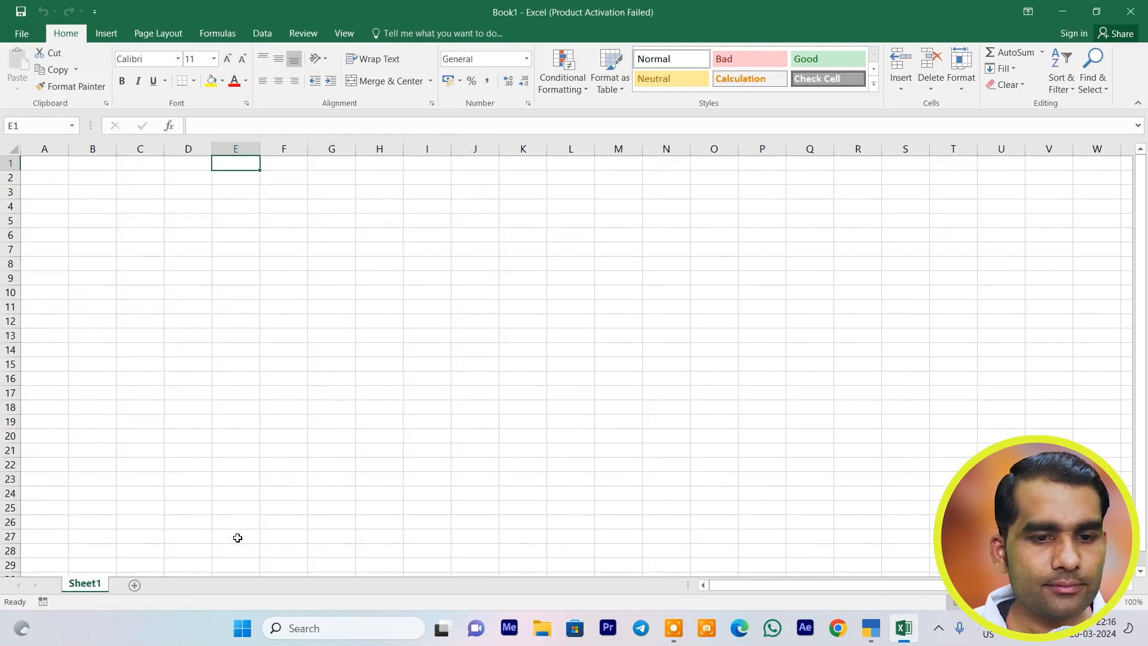
Check the Galaxy F 62 amount in the Tally voucher and enter 239990 in Excel cell E1.
left_click(870, 627)
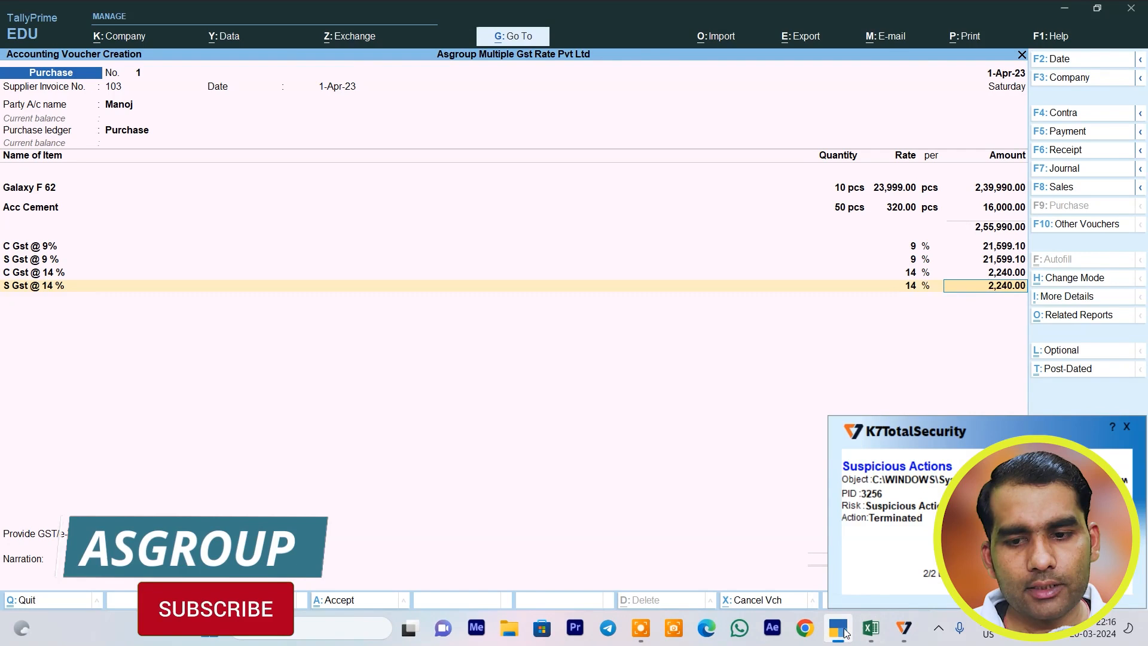
left_click(871, 630)
type("2")
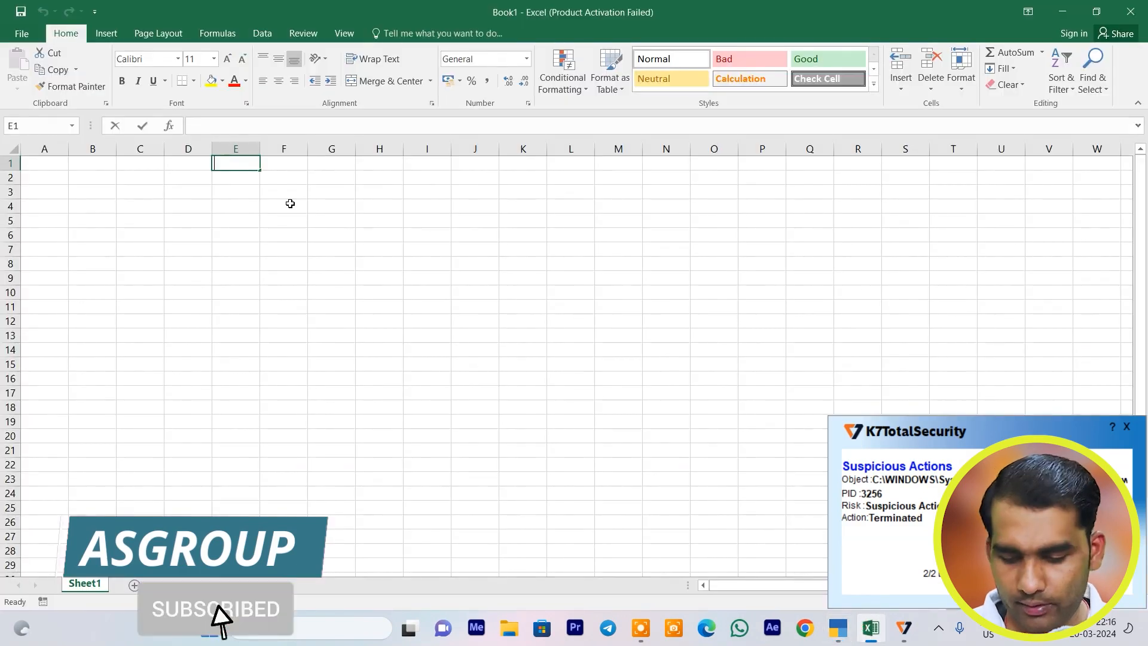
type("39")
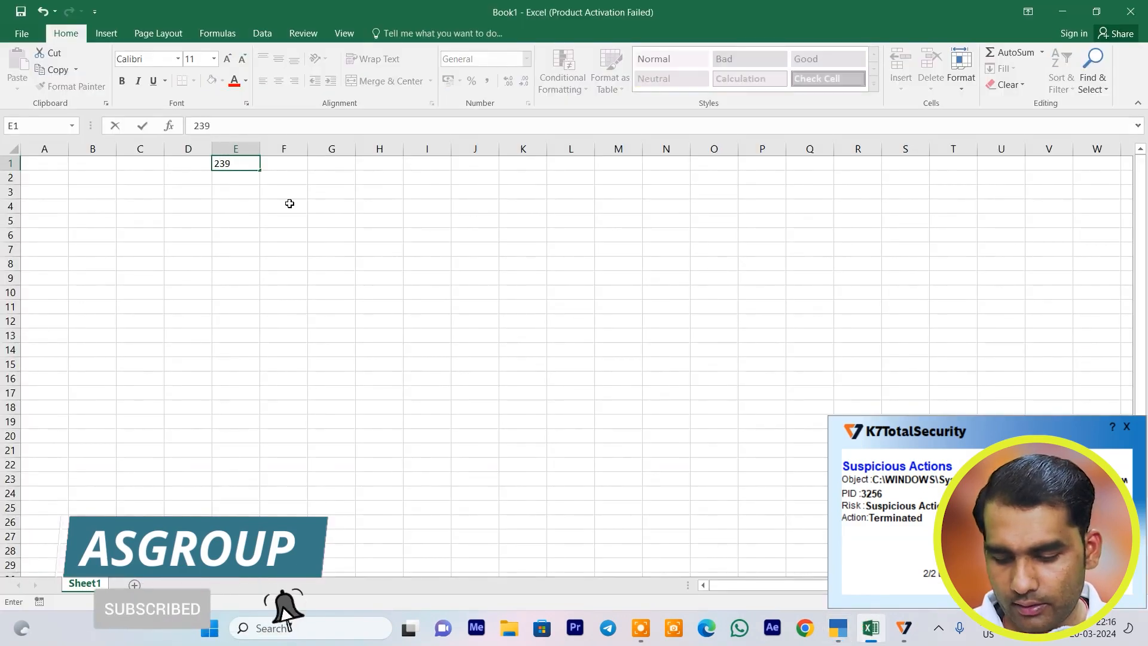
type("99")
key("Return")
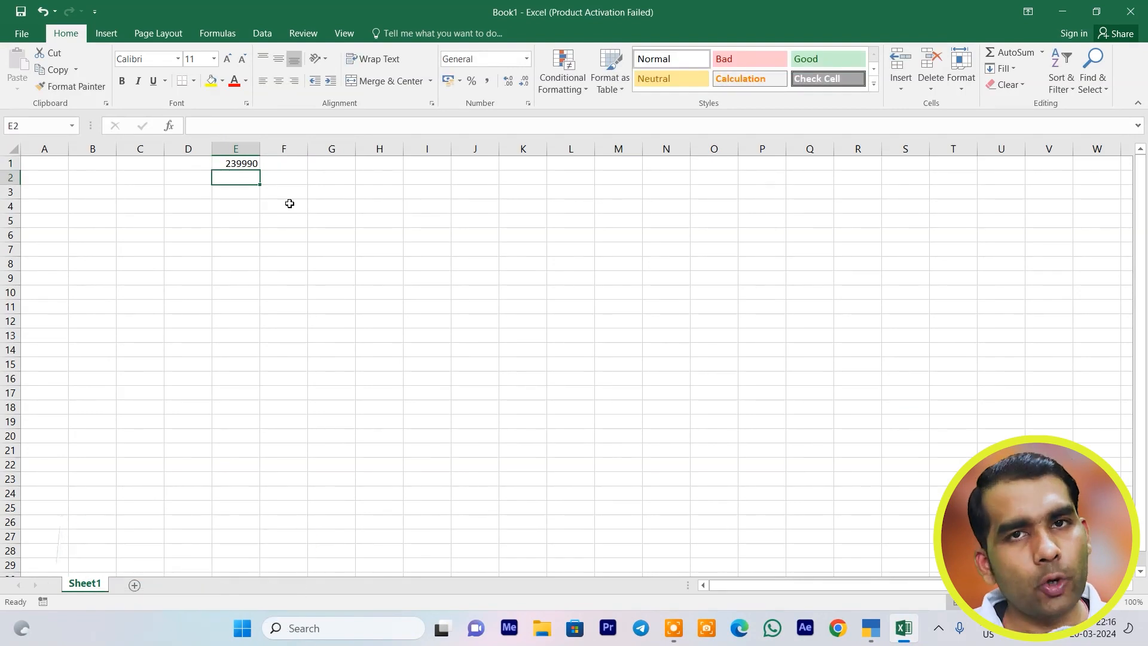
Check the Acc Cement amount in the Tally voucher and enter 16000 in Excel cell E2.
left_click(871, 628)
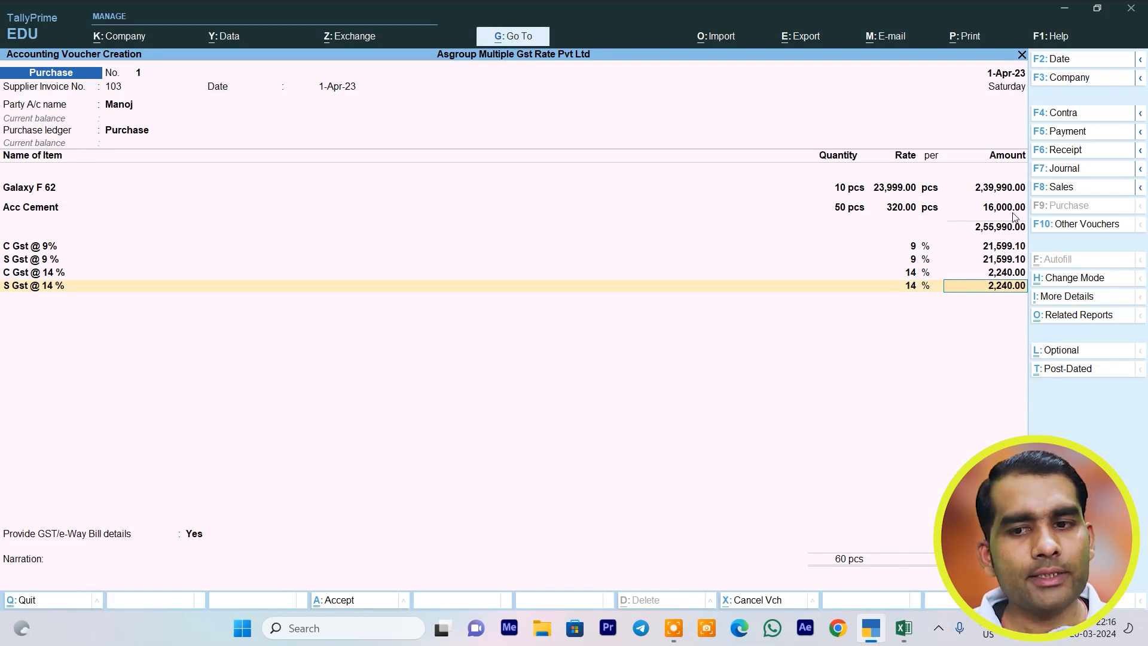
left_click(903, 627)
type("16")
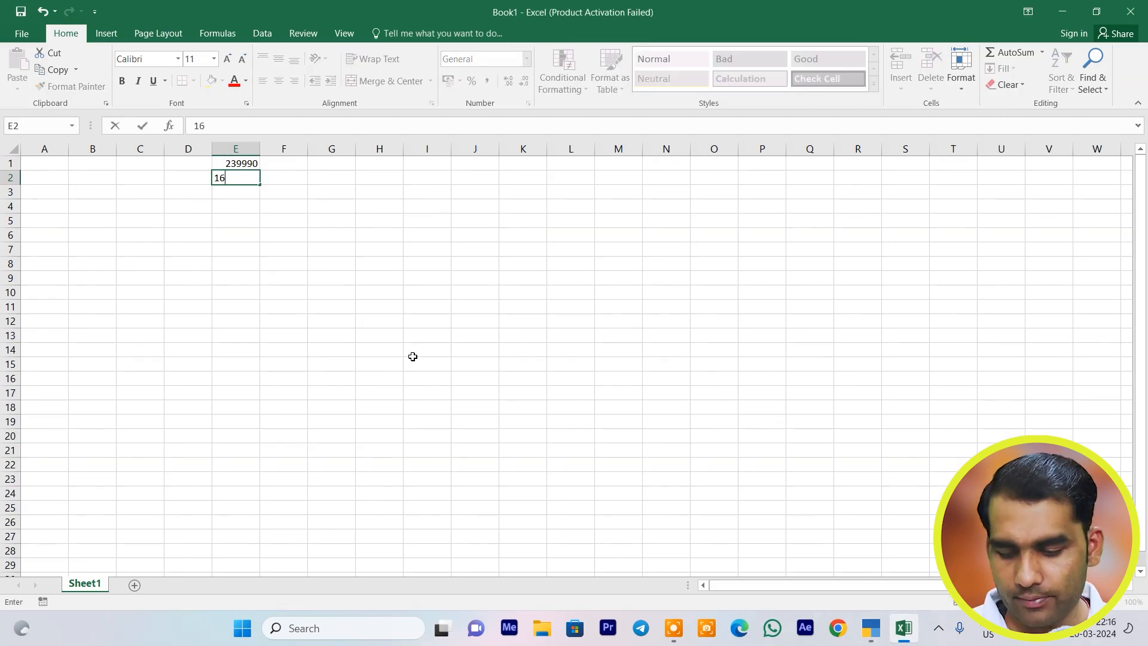
key("Return")
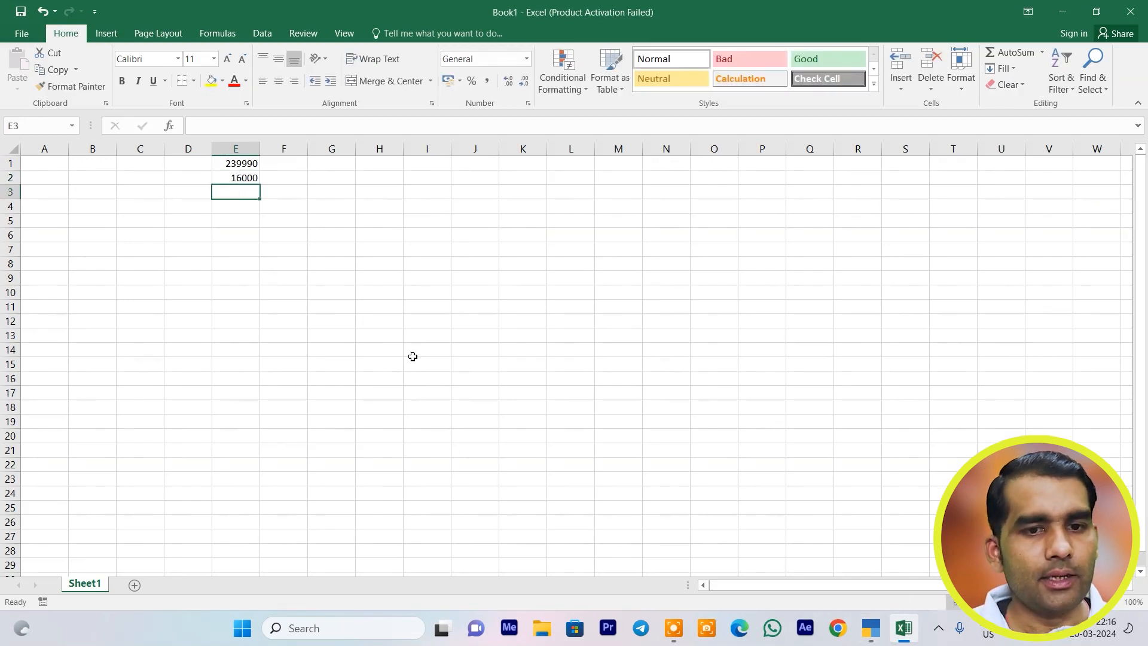
Calculate 9% tax on the Galaxy F 62 amount in cell F1 with the formula =E1*9/100.
key("Up")
key("Right")
key("Up")
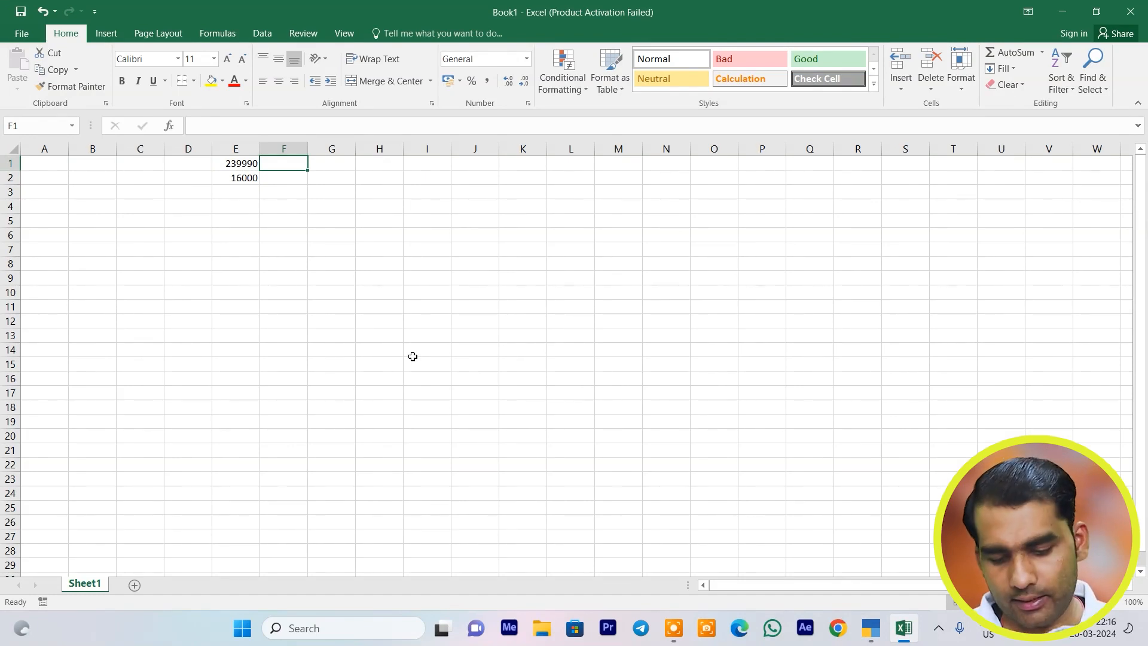
type("=")
left_click(235, 167)
type("*")
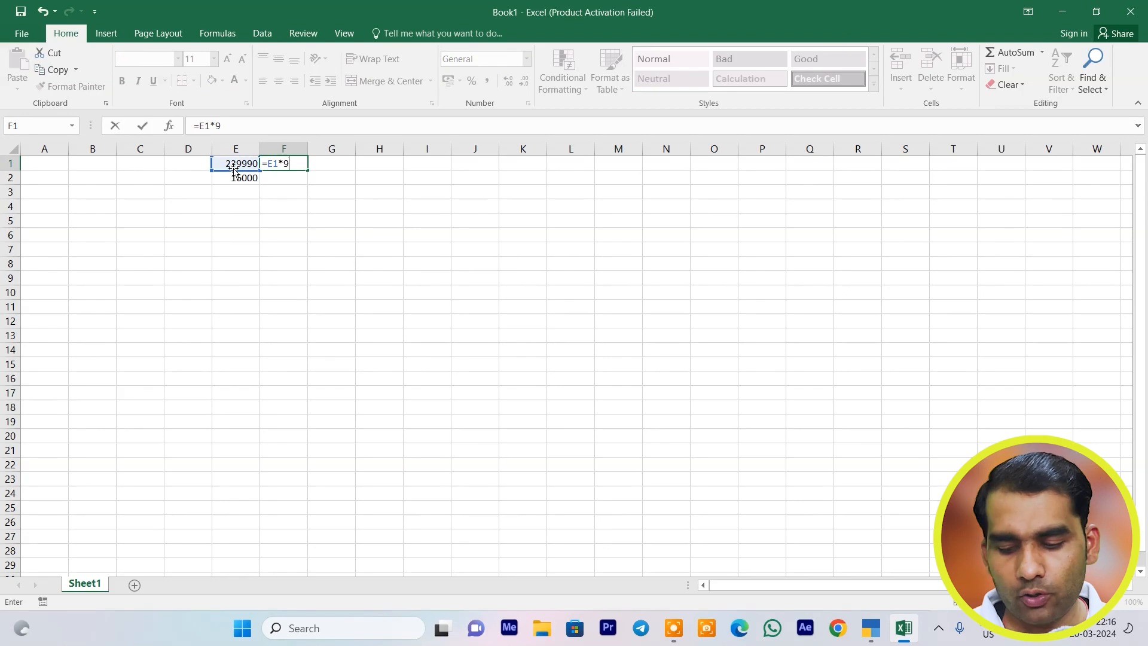
type("9/100")
key("Return")
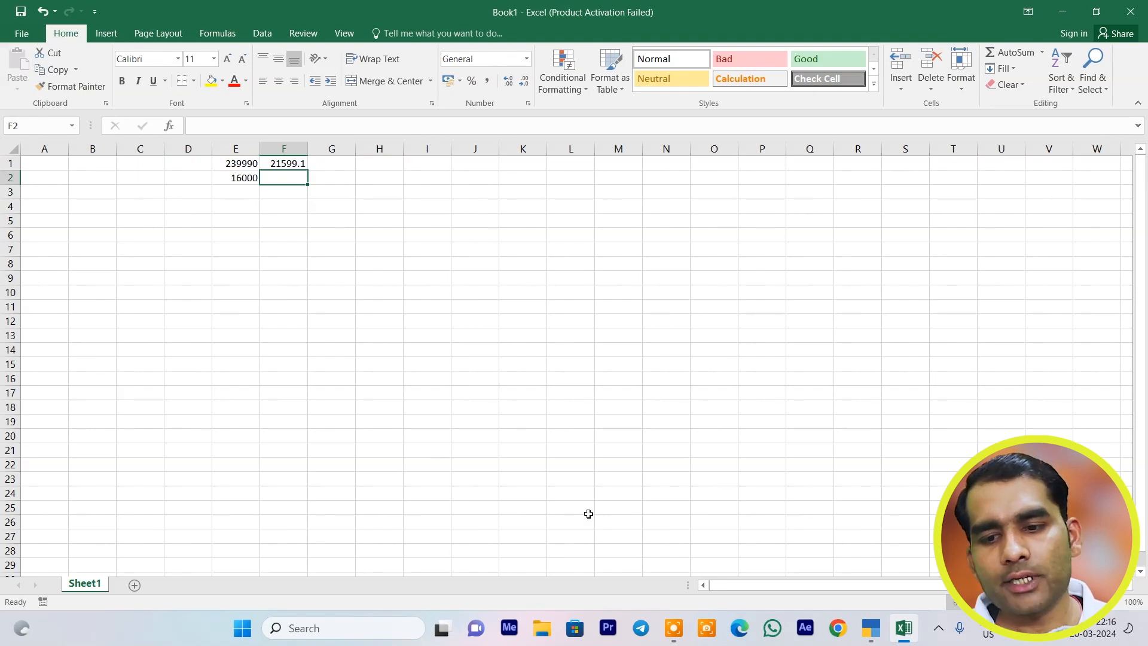
Compare the 9% tax calculated in Excel with the C Gst and S Gst amounts in the Tally voucher.
left_click(871, 628)
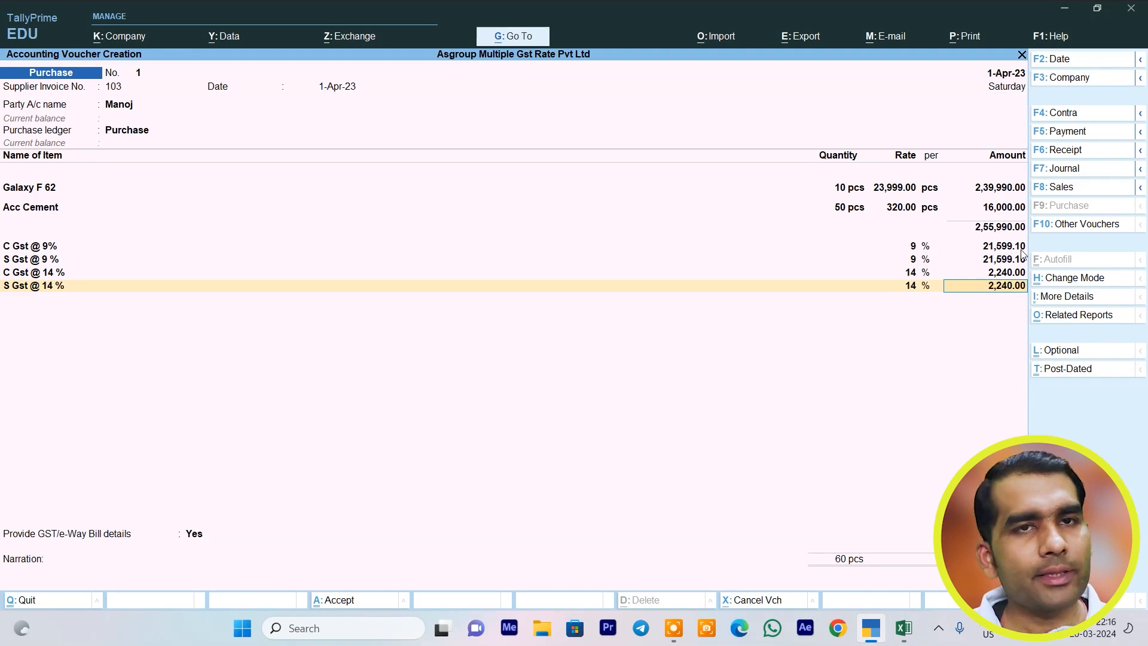
left_click(907, 638)
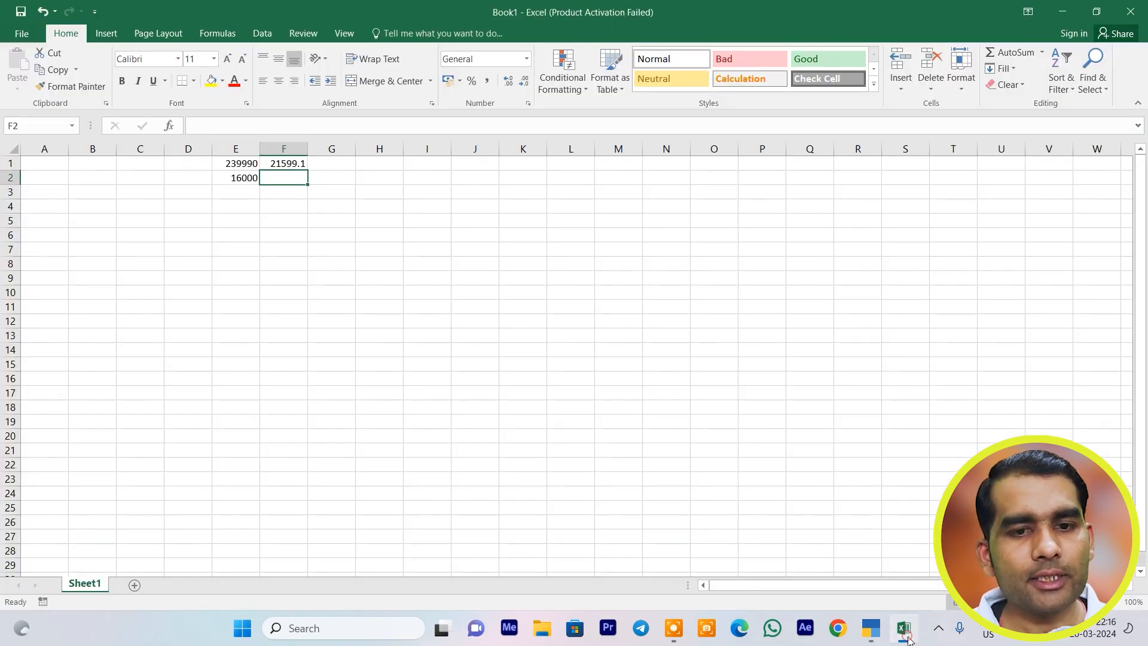
left_click(904, 629)
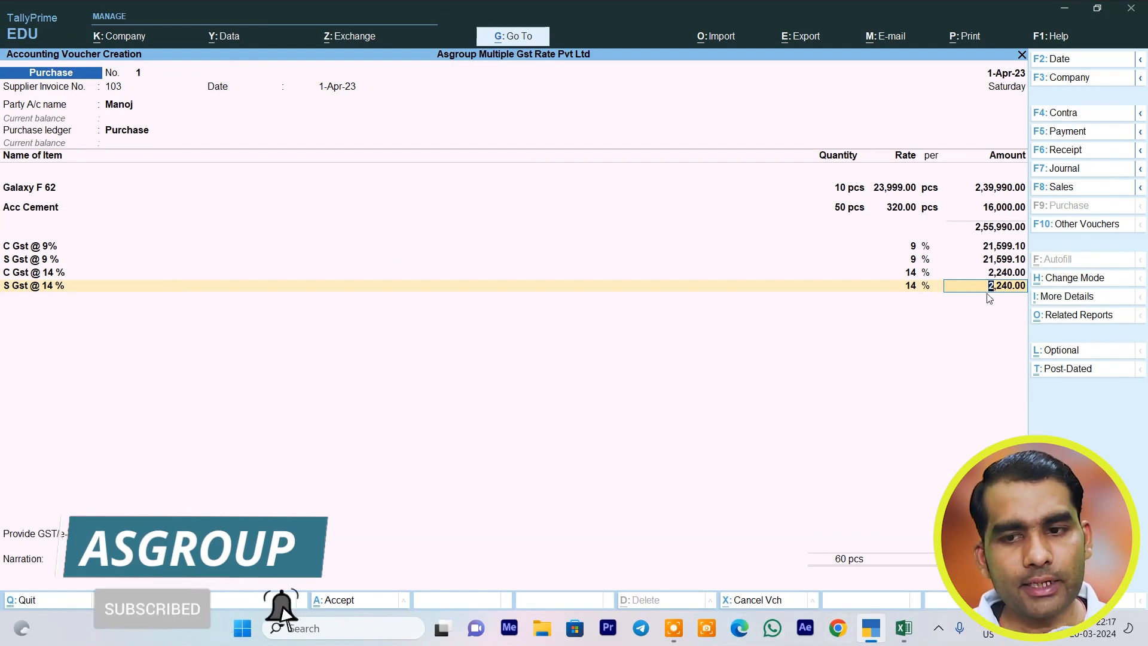
Return to Excel and calculate 14% tax on the Acc Cement amount in cell F2 with =E2*14/100.
left_click(904, 627)
type("=")
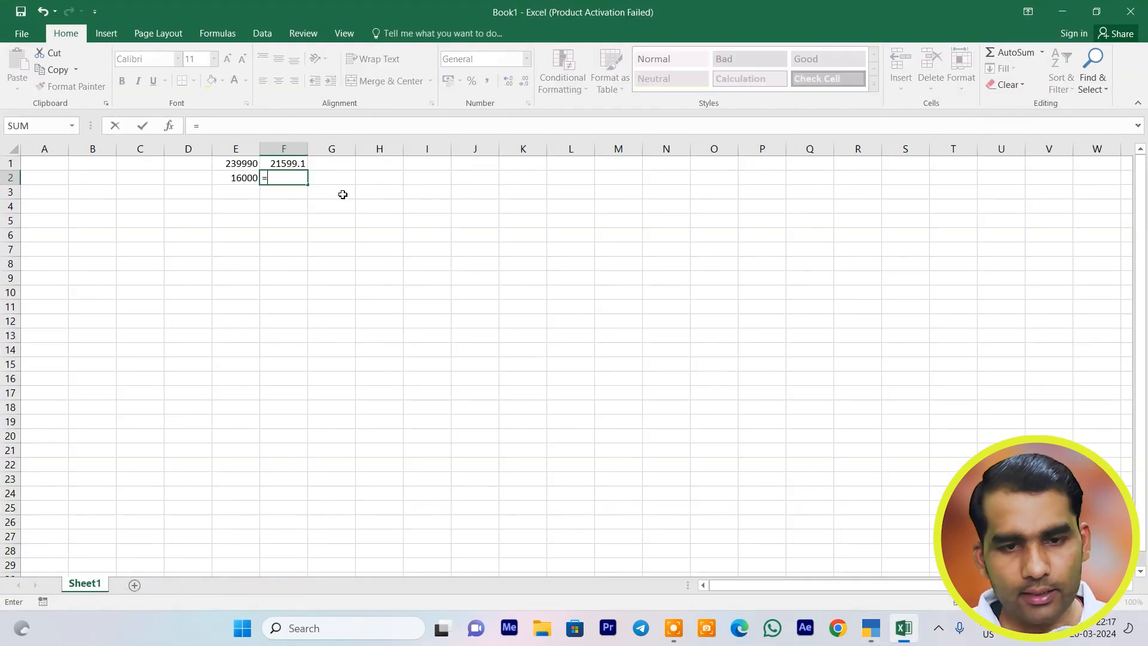
left_click(245, 180)
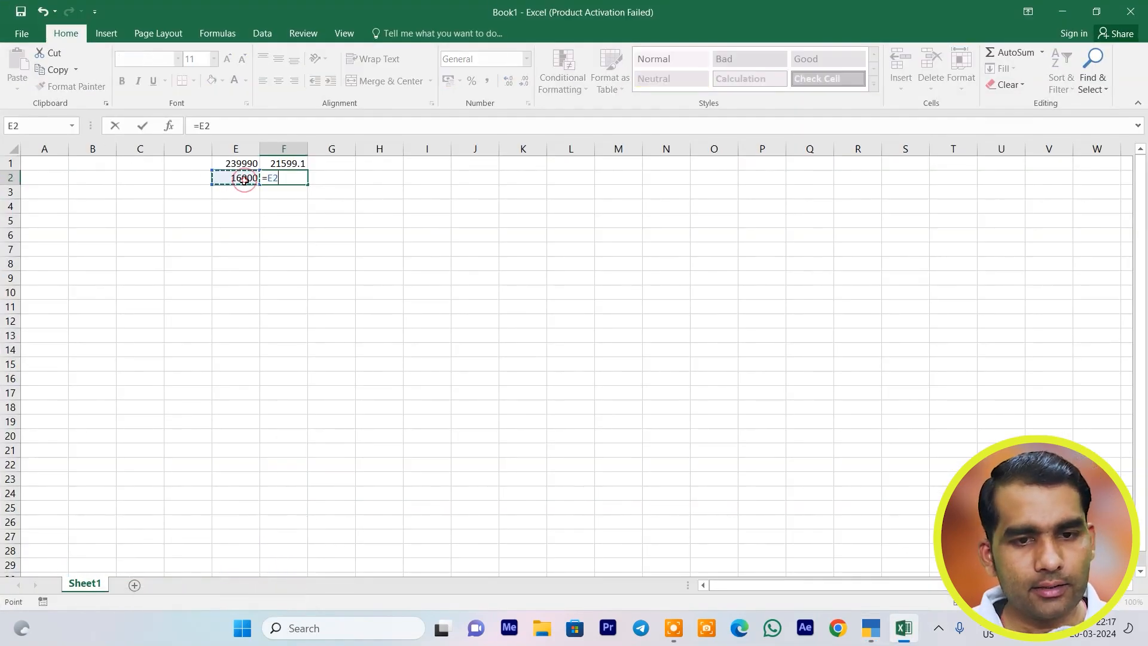
type("*14")
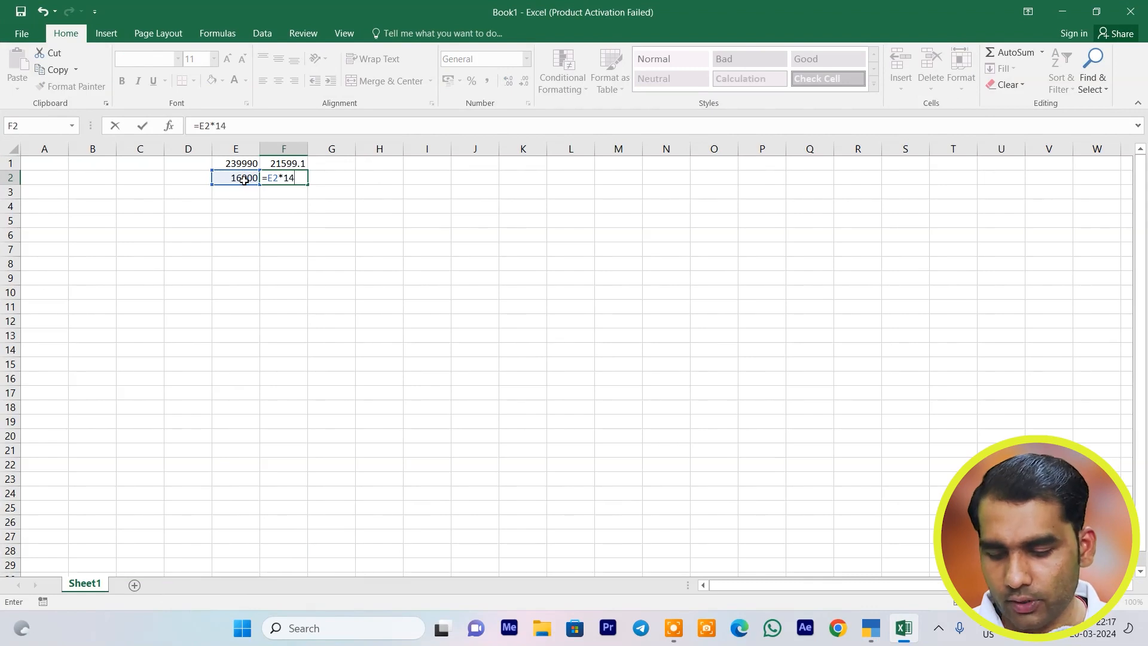
type("/100")
key("Return")
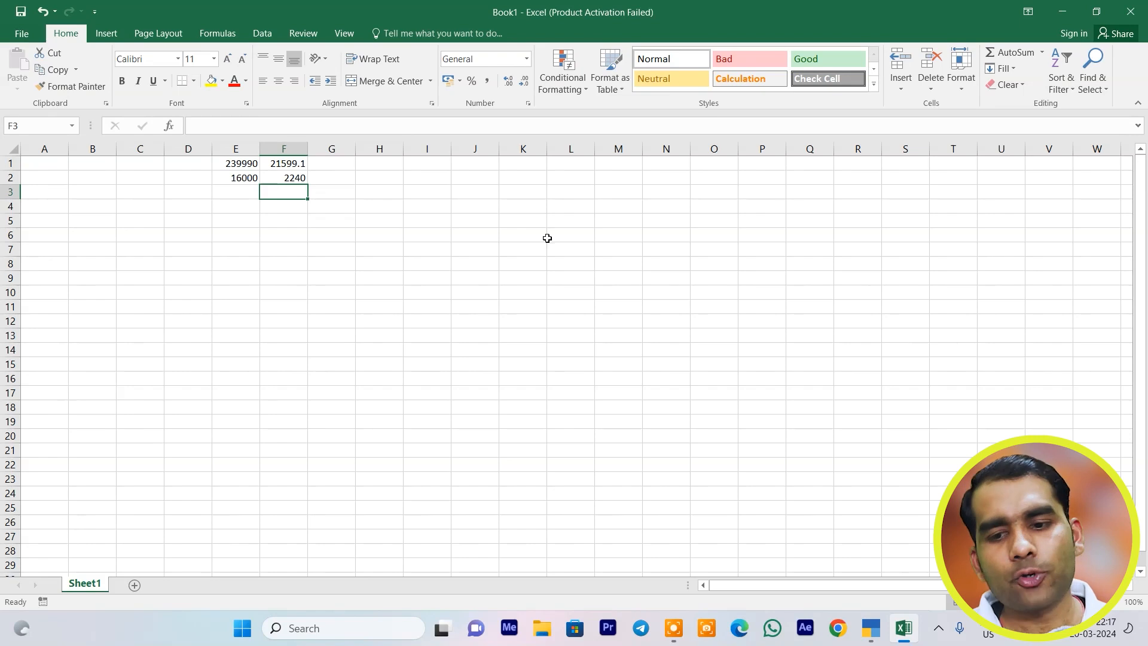
Return to the Tally purchase voucher and set Provide GST/e-Way Bill details to No.
left_click(871, 628)
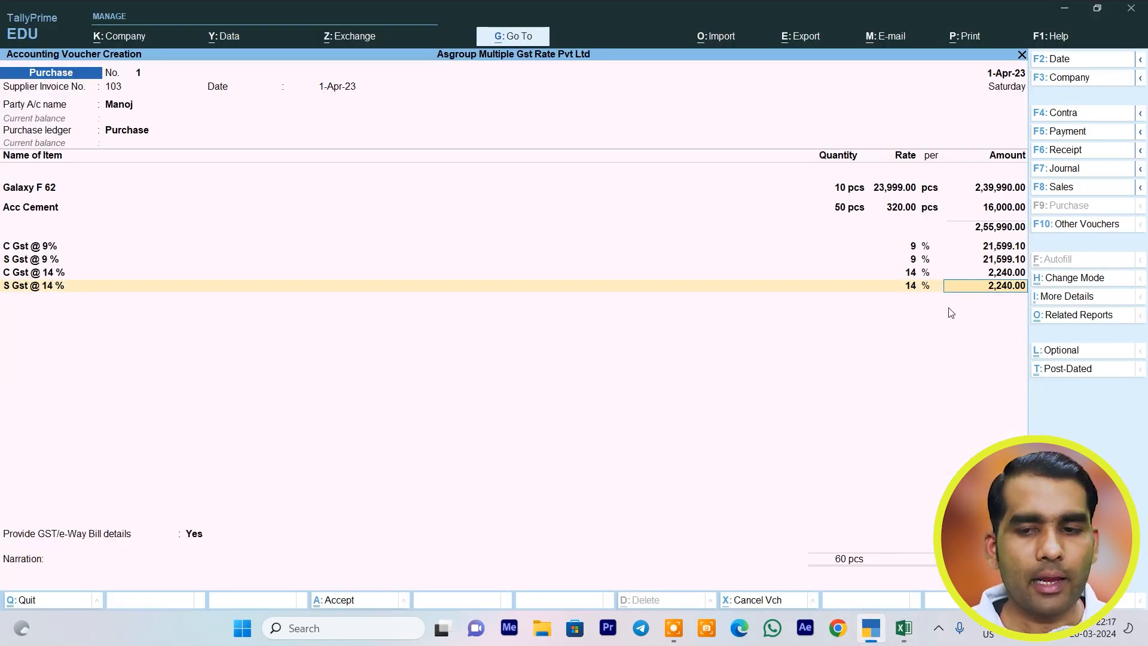
key("Return")
key("Return")
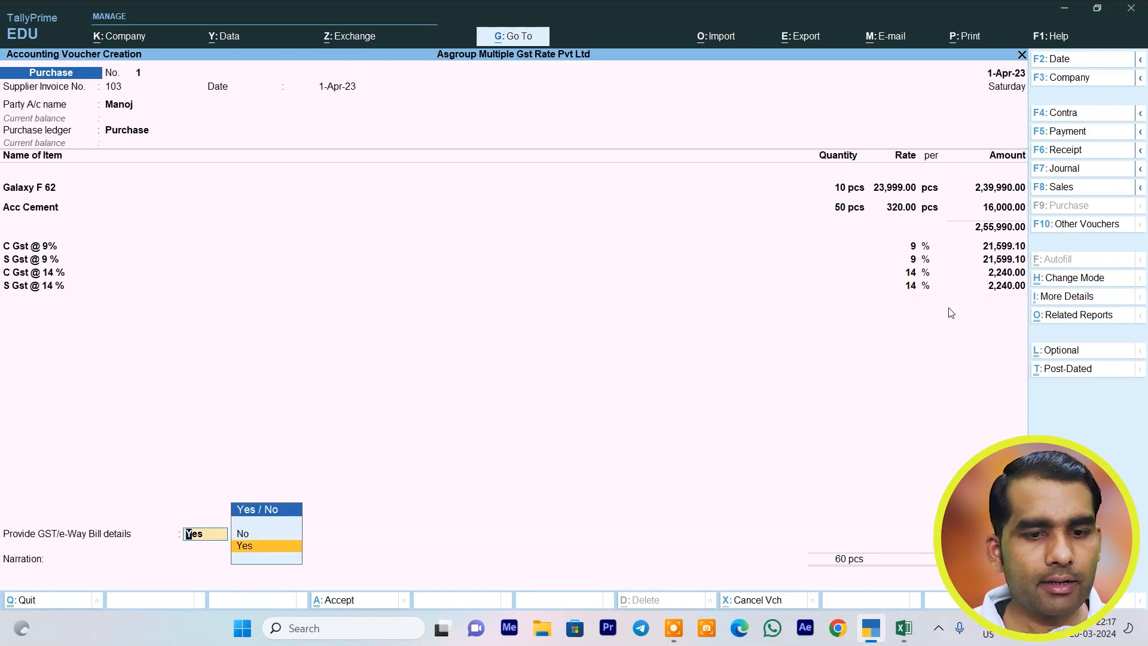
key("Up")
key("Return")
key("Return")
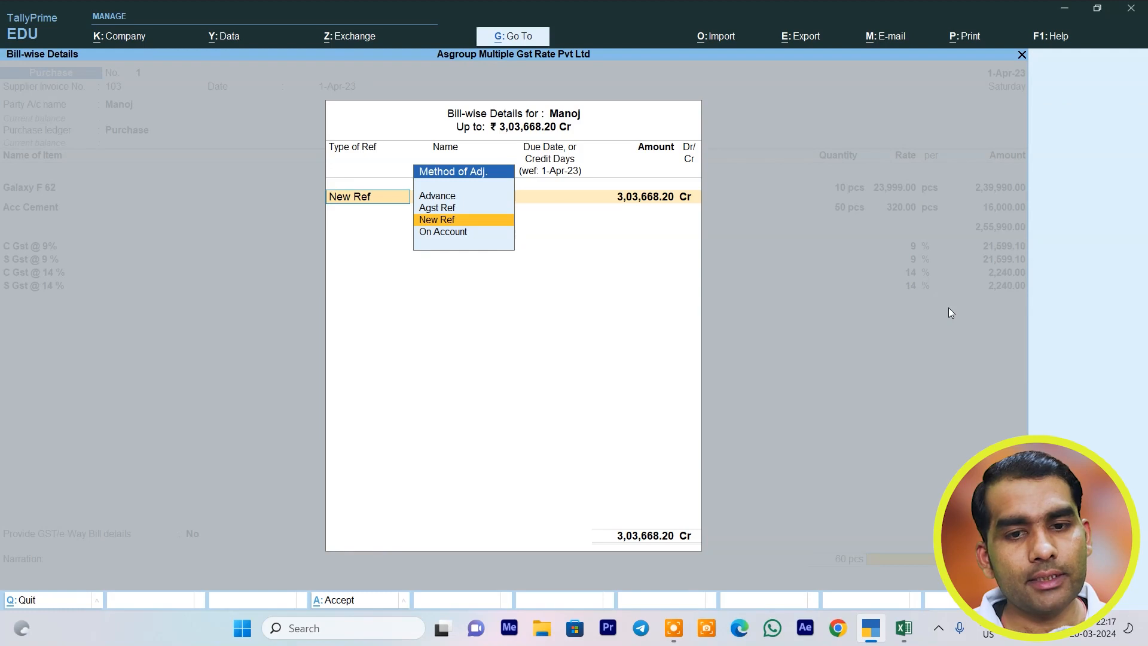
Allocate the supplier's full bill amount as a New Ref and save the purchase voucher.
key("Return")
key("Return")
key("Return")
key("Return")
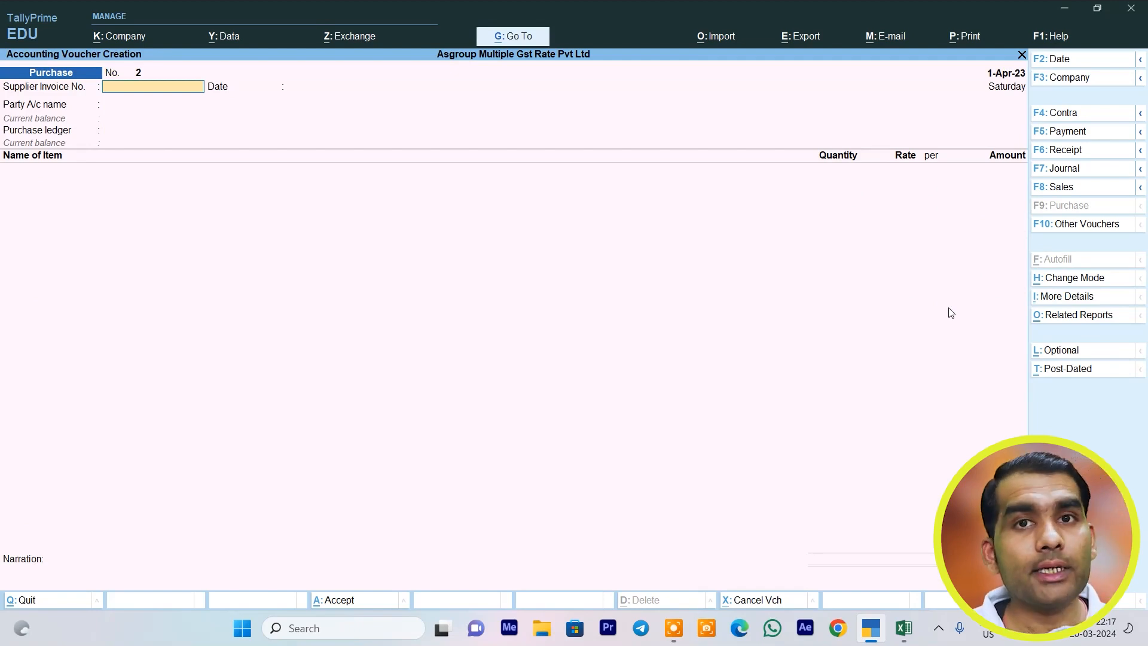
Leave voucher creation and open the saved purchase voucher from the Day Book.
key("Escape")
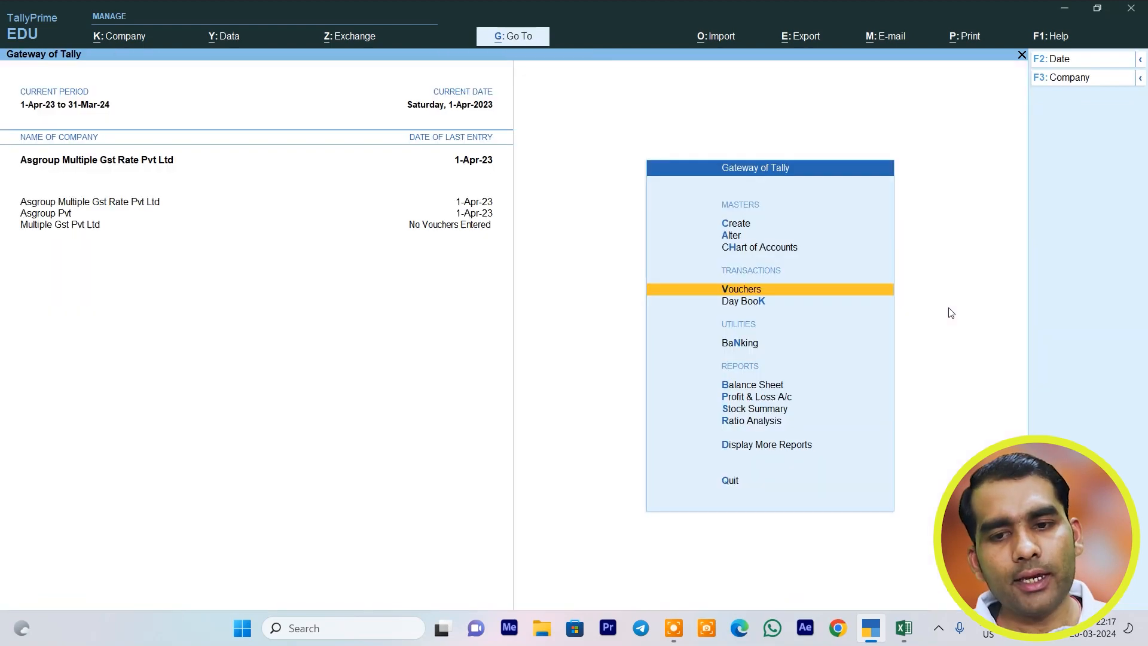
key("Down")
key("Return")
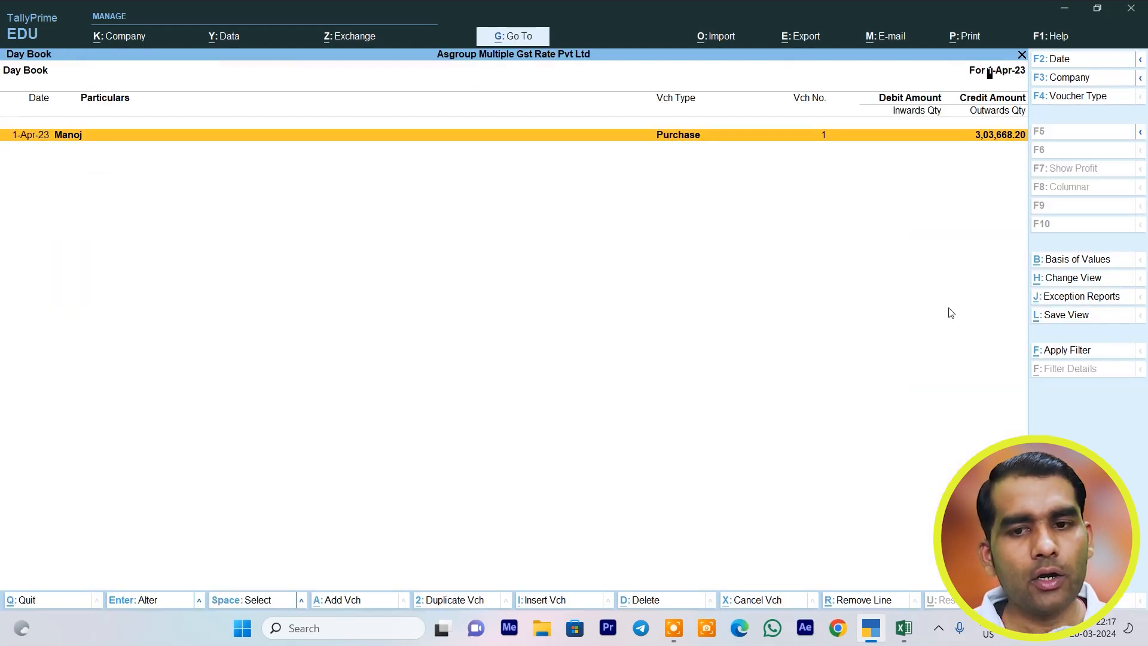
key("Return")
Generate a print preview of the purchase invoice from the open voucher.
key("ctrl")
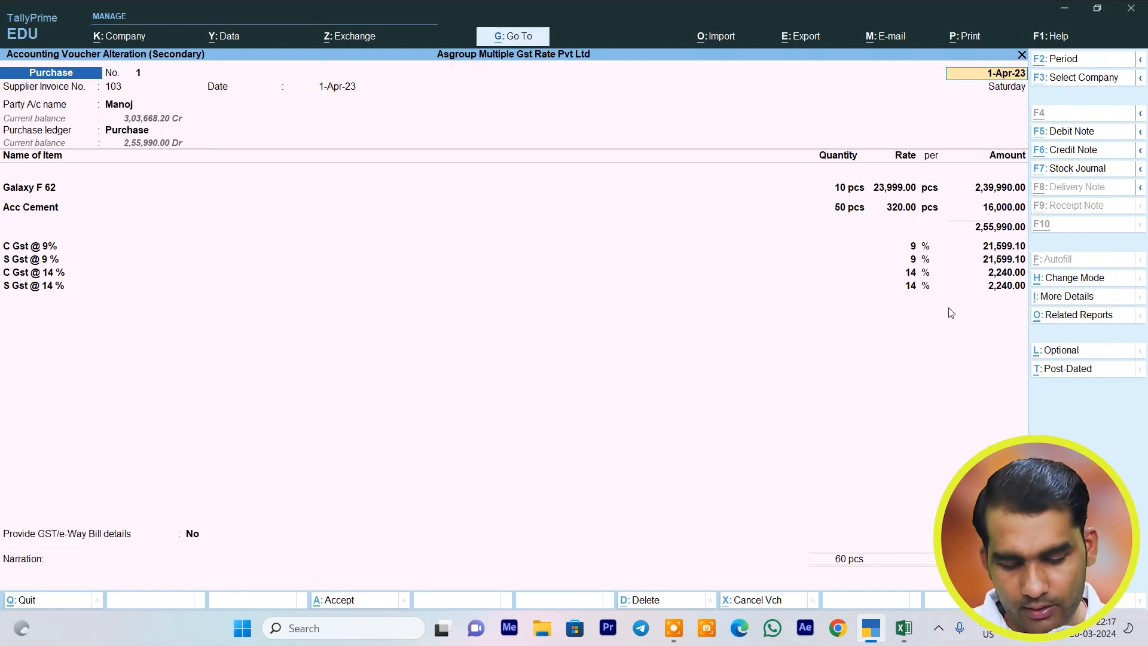
key("alt+p")
key("Return")
key("i")
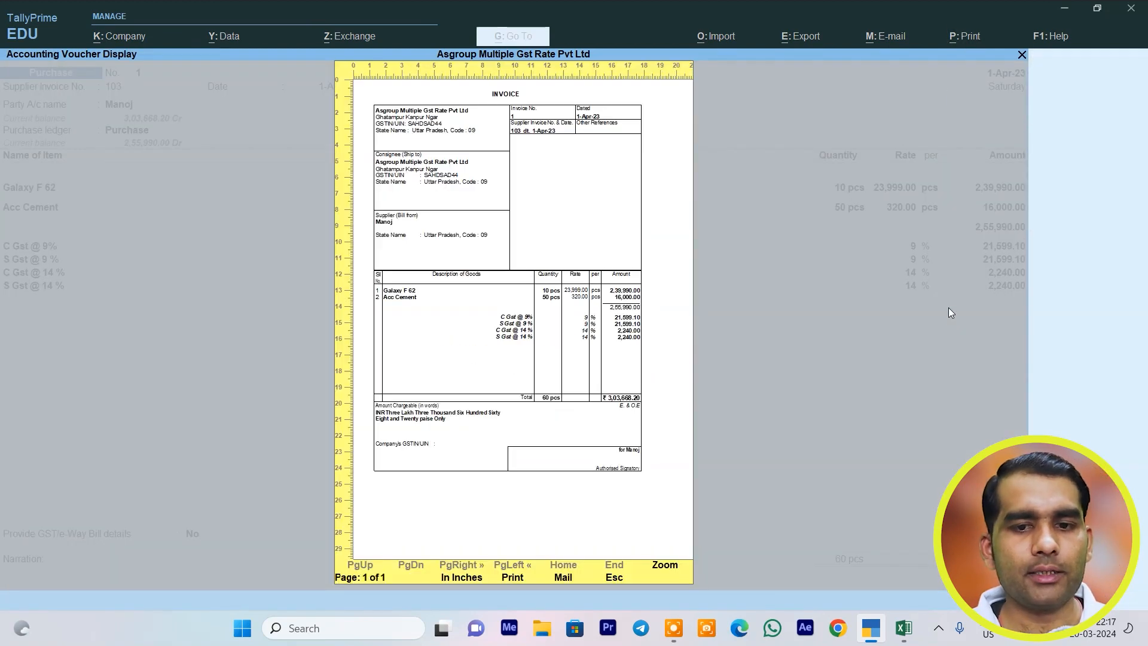
Enlarge the invoice preview, examine its items, C Gst and S Gst lines and total, and close it.
left_click(669, 567)
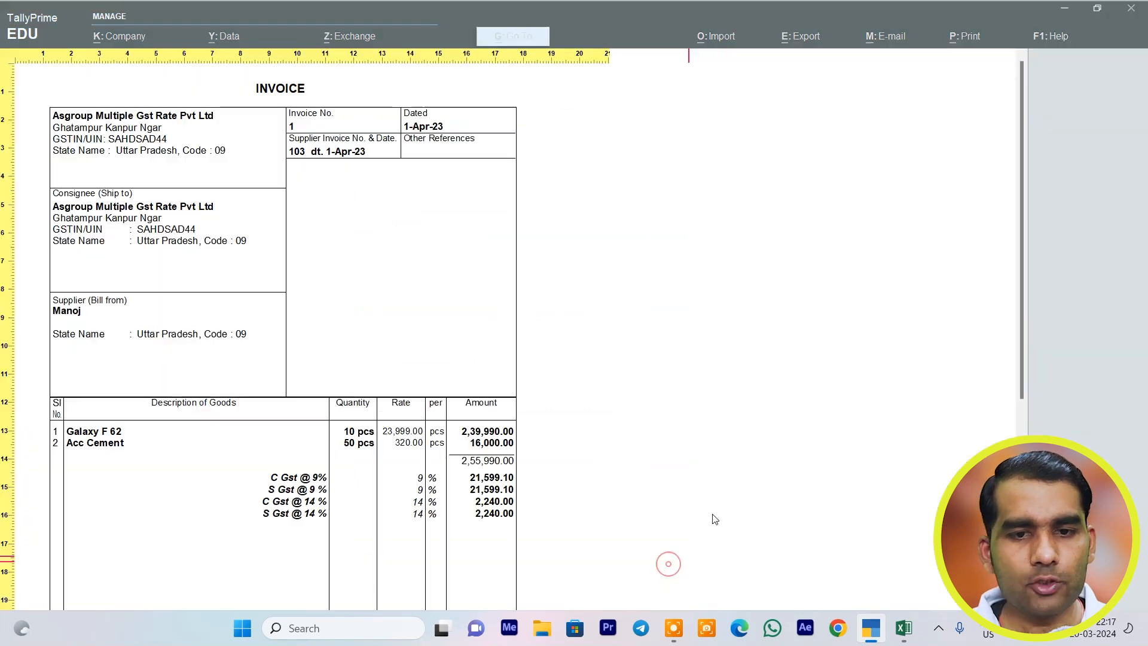
scroll(231, 361, "down", 3)
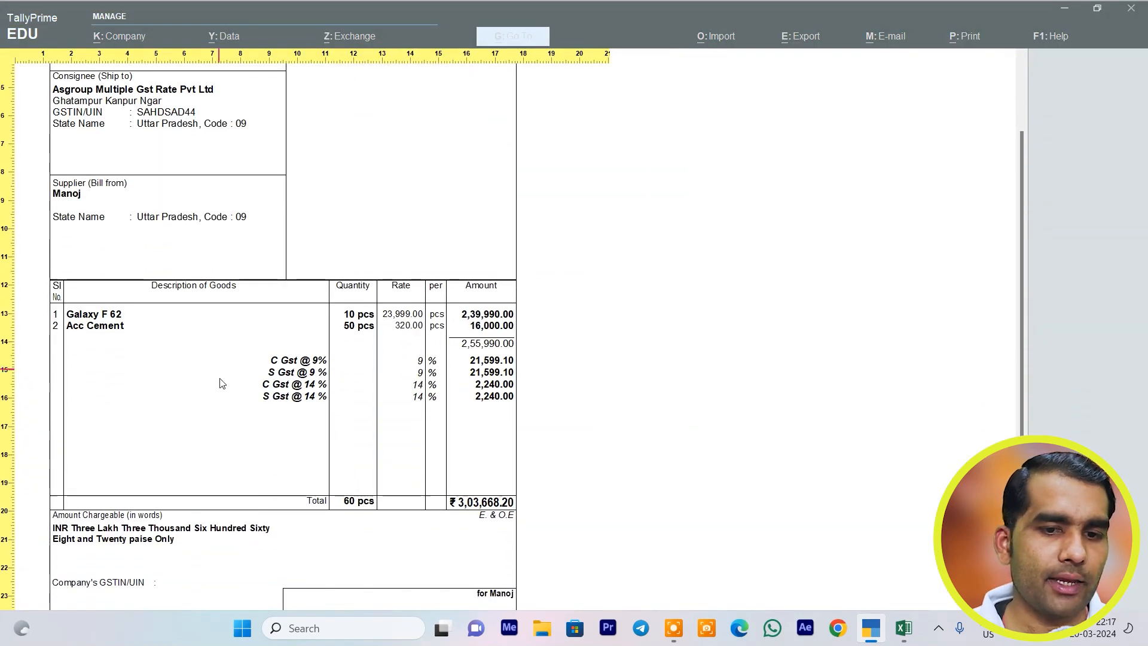
scroll(365, 379, "down", 1)
scroll(418, 359, "up", 2)
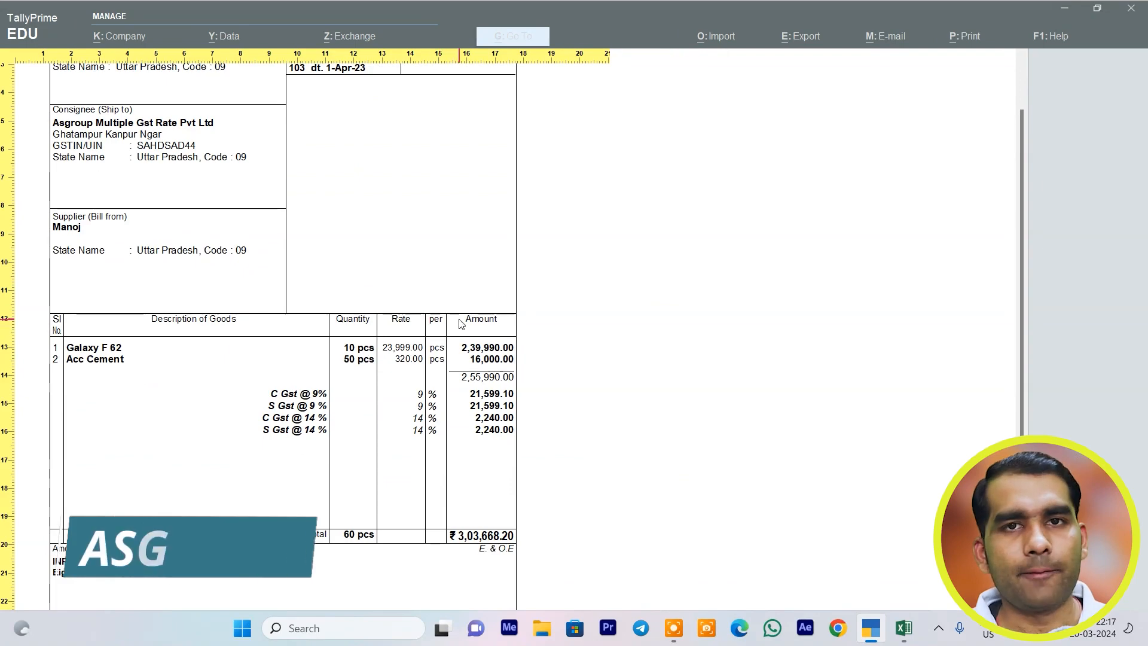
key("Escape")
key("Escape")
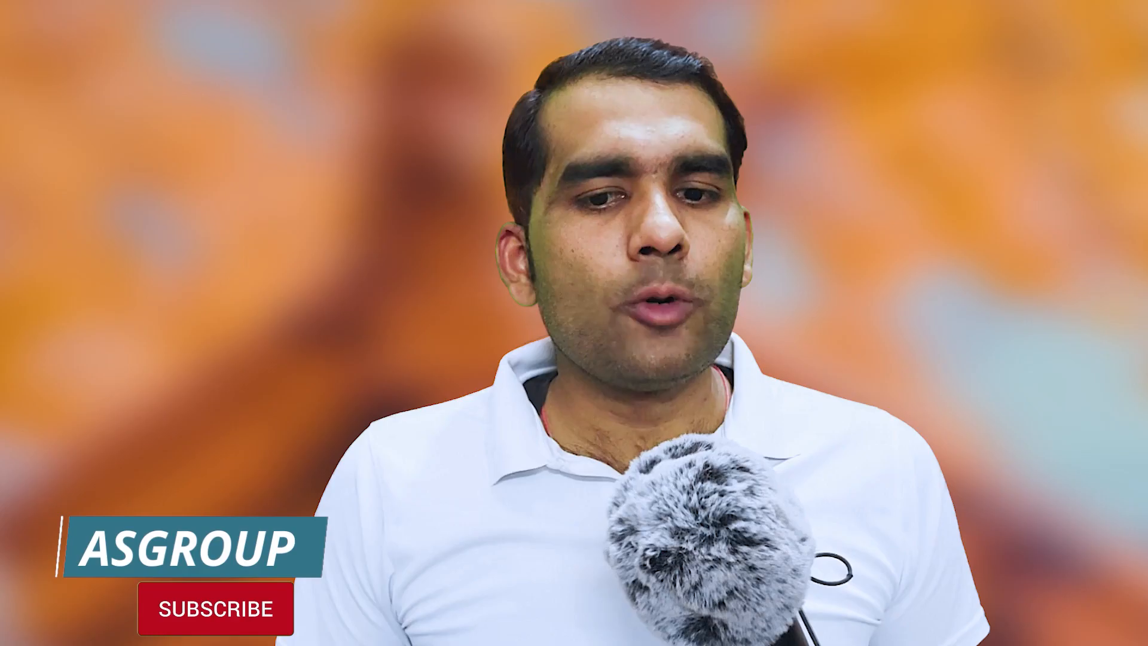